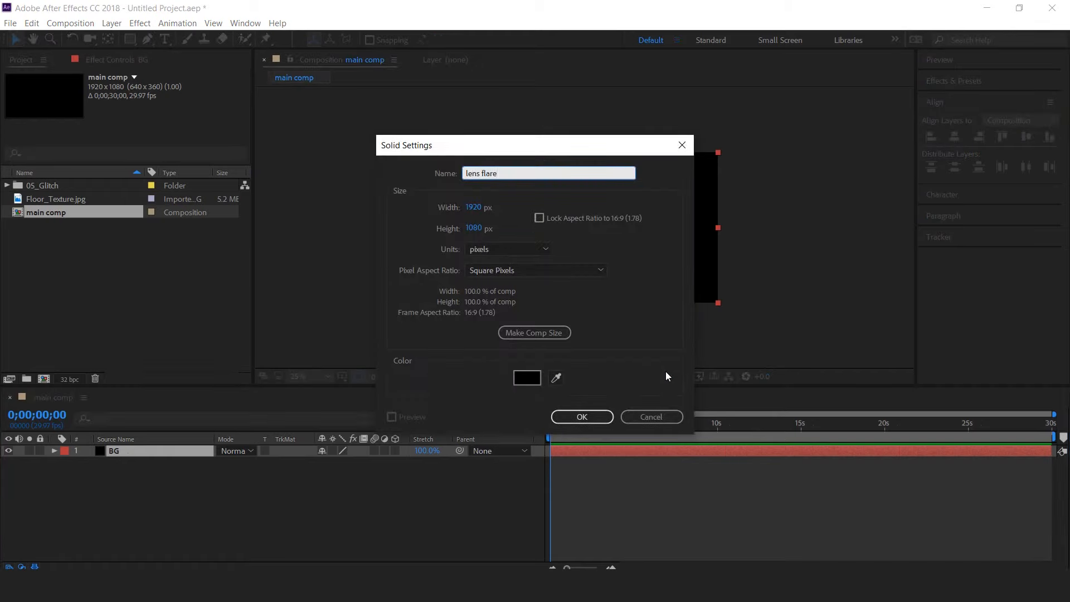
- Create the full-size black solid named lens flare and apply the Lens Flare effect to it
key("Return")
key("ctrl+space")
type("lens")
left_click(580, 395)
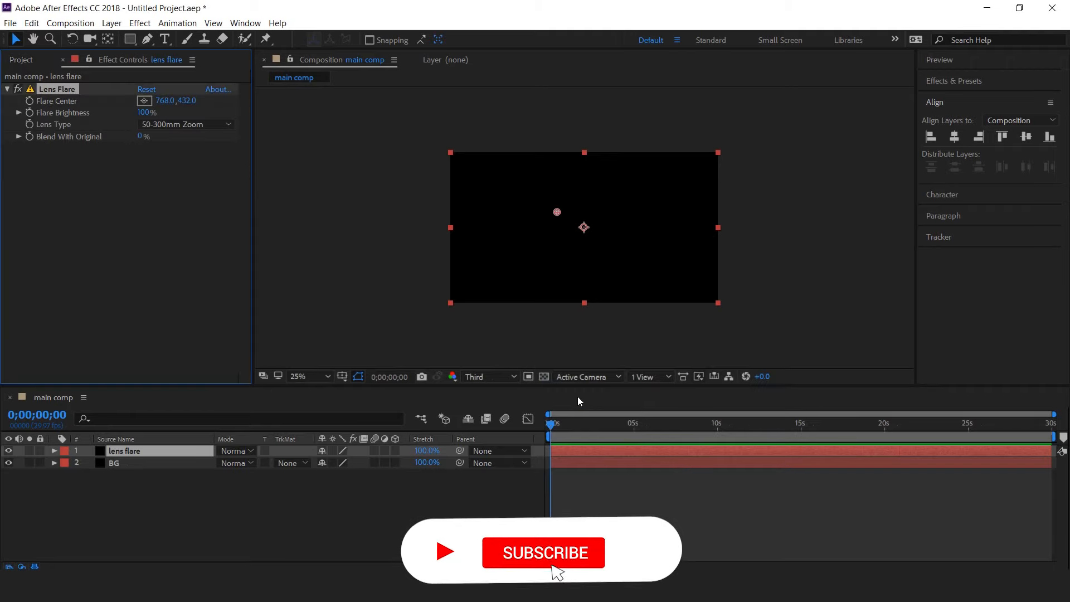
- Set the lens flare layer's blending mode to Add and move its flare center outside the frame to about -860, -512
left_click(125, 452)
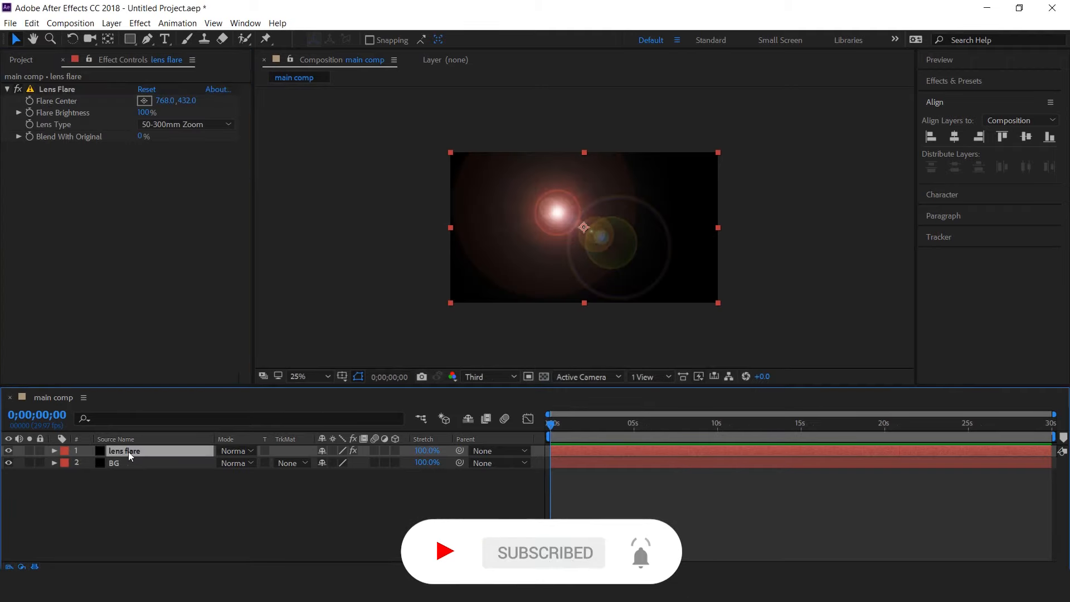
left_click(240, 451)
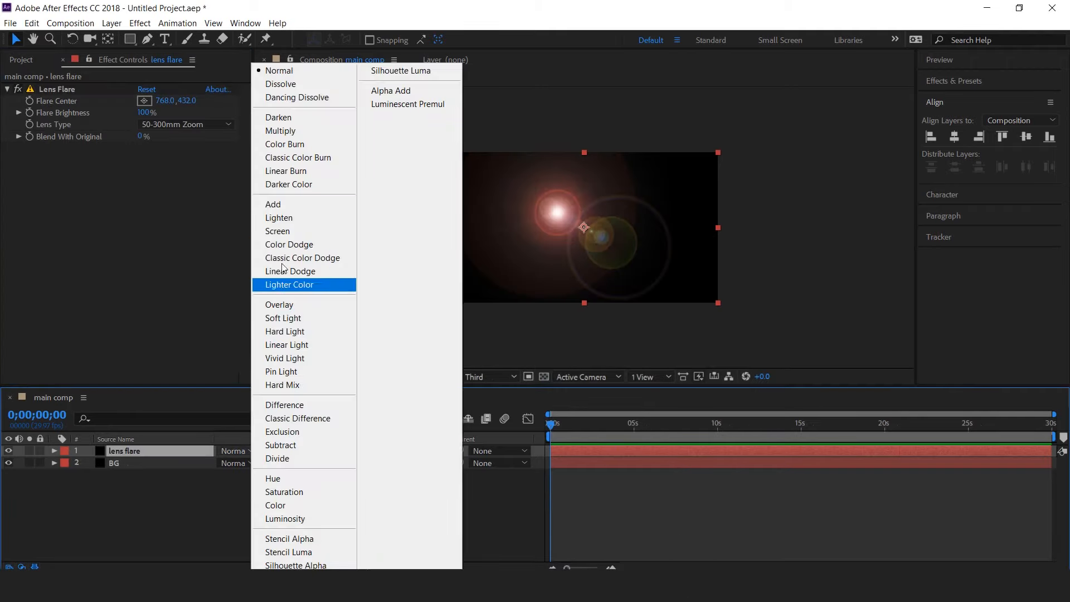
left_click(268, 204)
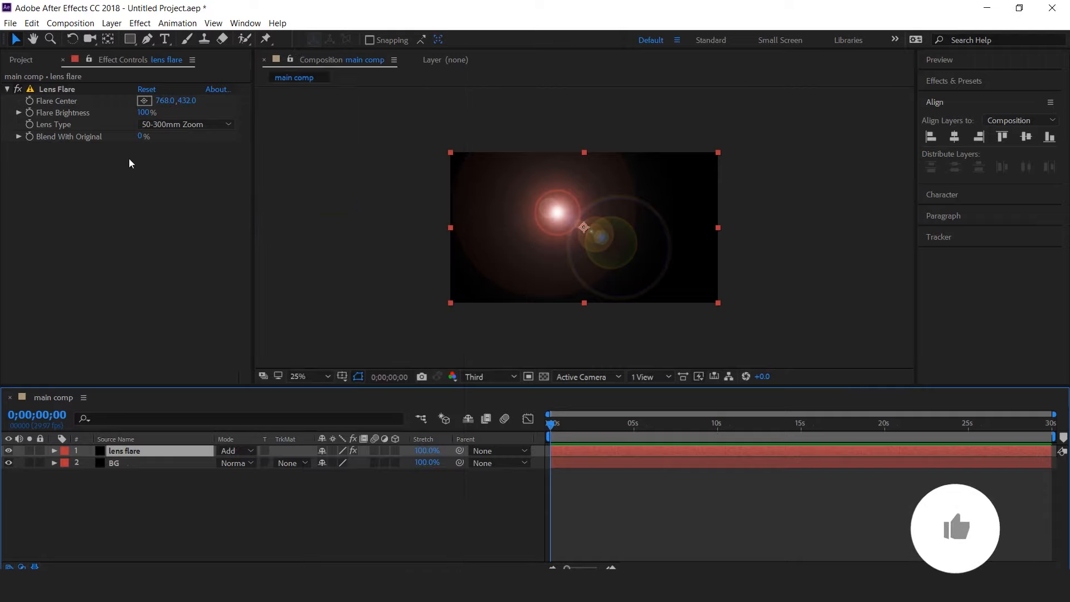
left_click(57, 90)
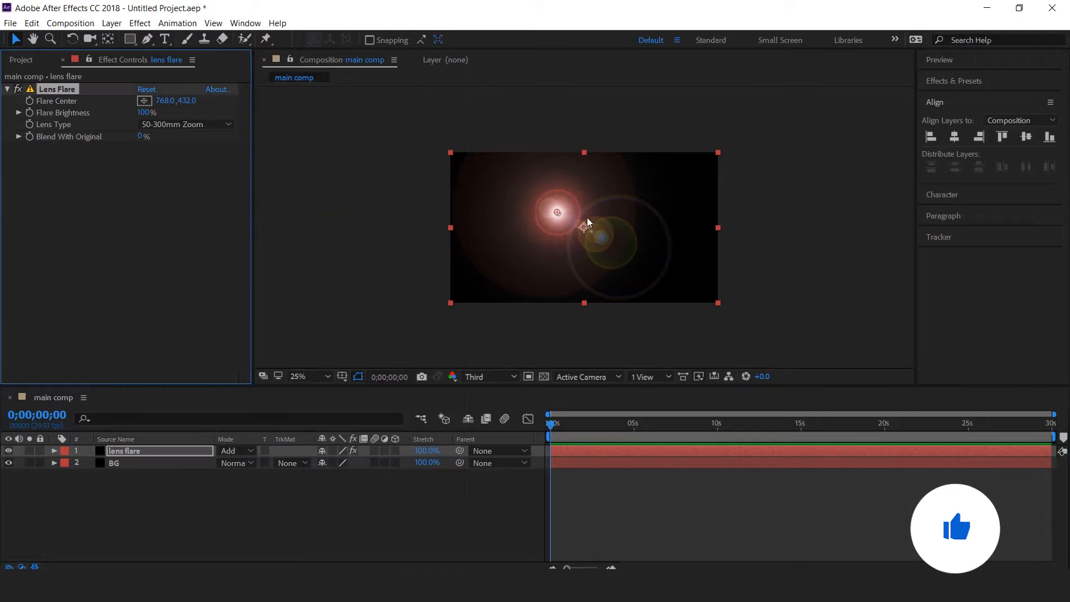
left_click_drag(559, 211, 333, 79)
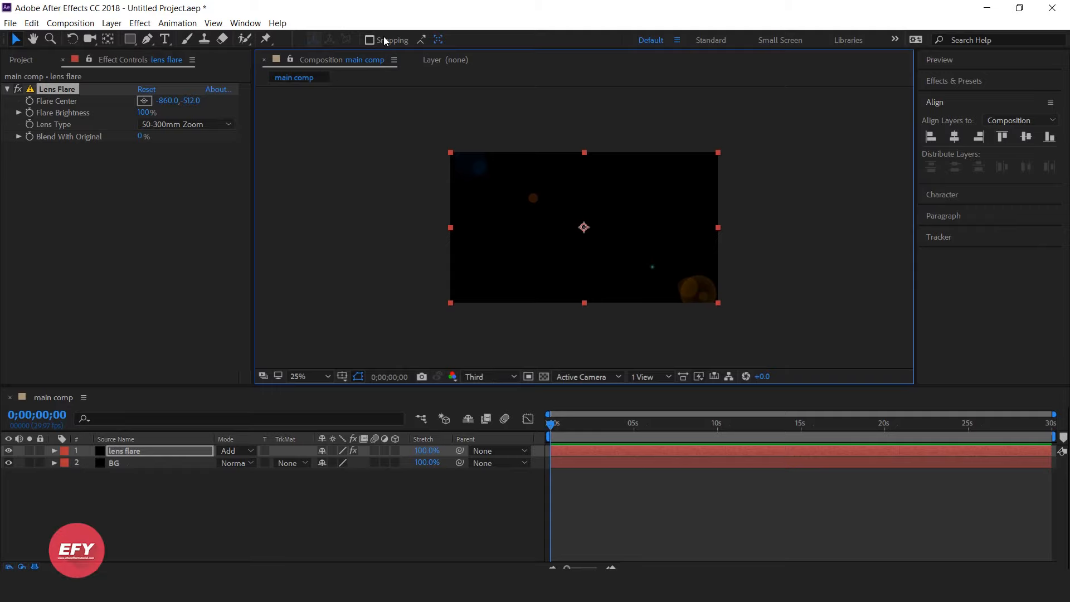
- Apply a Tint effect to the lens flare layer and map white to a light blue
key("ctrl+space")
type("tint")
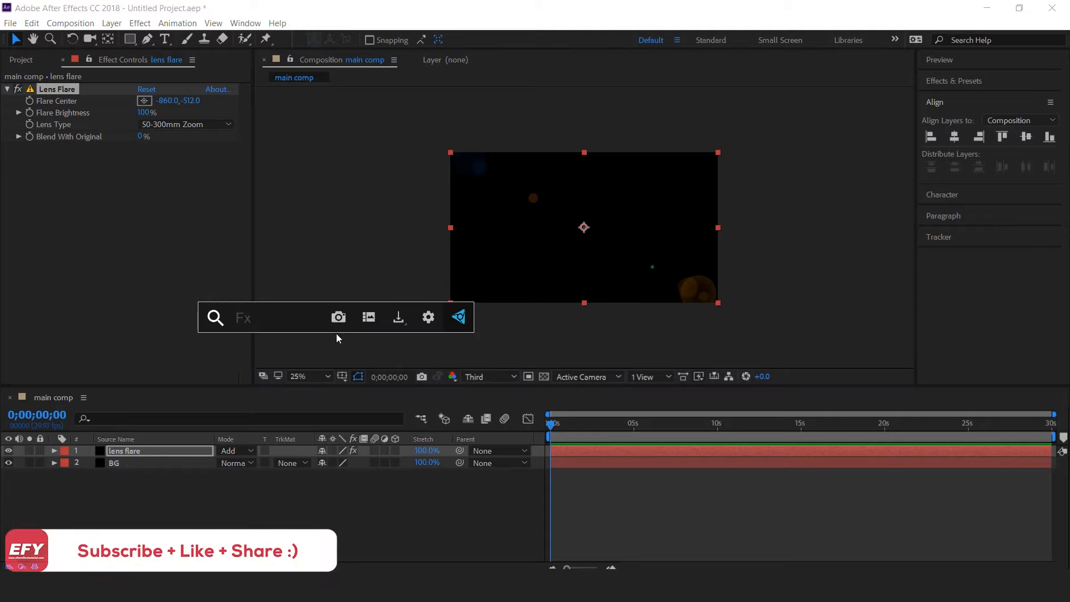
key("Return")
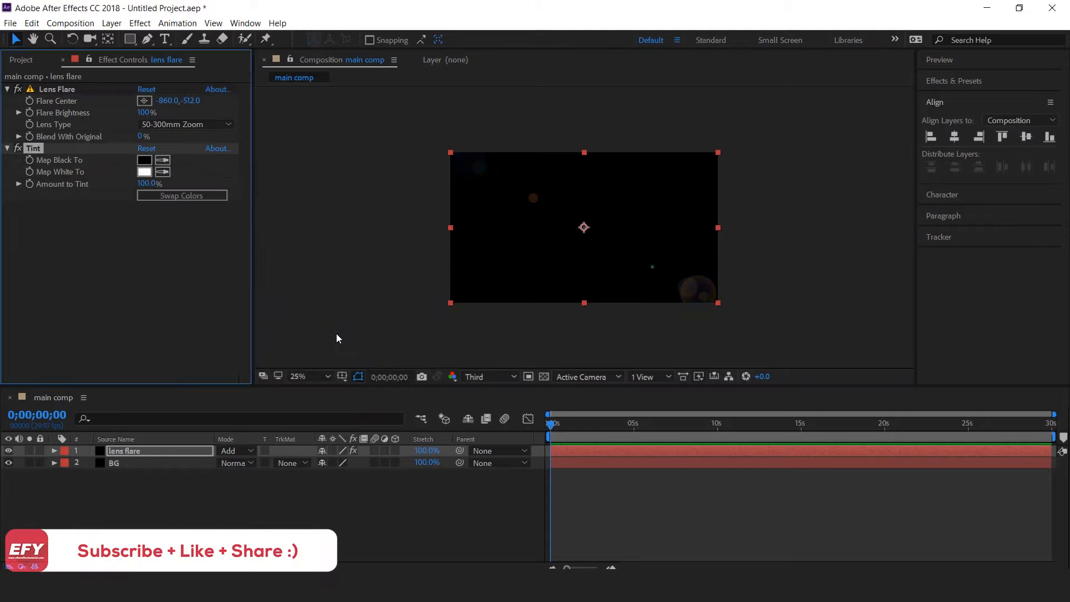
left_click(145, 172)
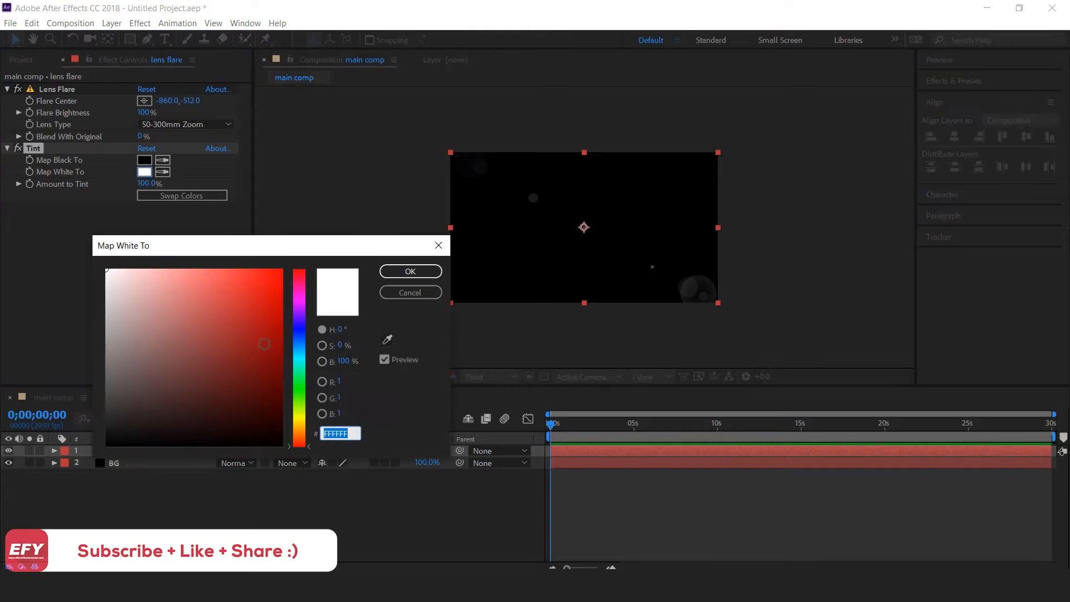
left_click(299, 354)
left_click_drag(222, 282, 234, 278)
left_click(304, 349)
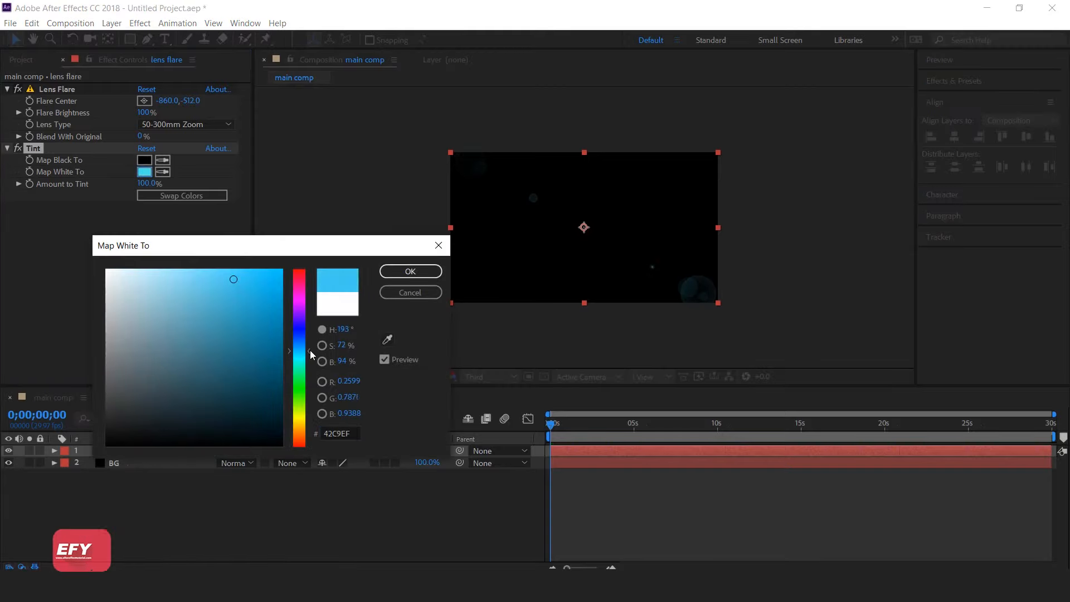
left_click(400, 273)
- Apply Fast Box Blur to the lens flare layer with a blur radius of 20
left_click(122, 451)
key("ctrl+space")
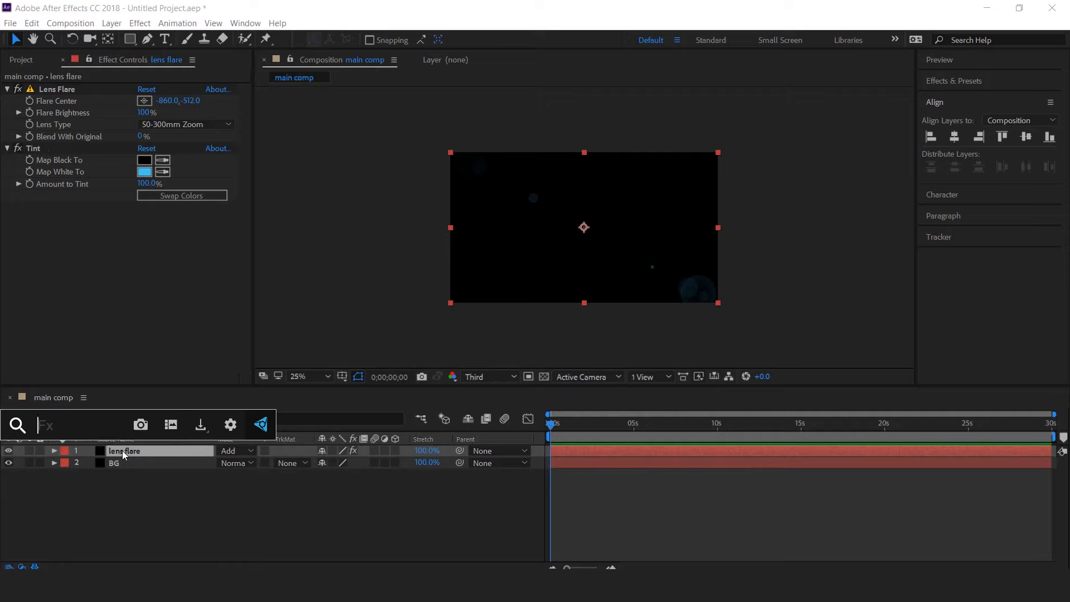
type("fast")
key("Return")
left_click(144, 219)
type("6")
type("0")
key("Return")
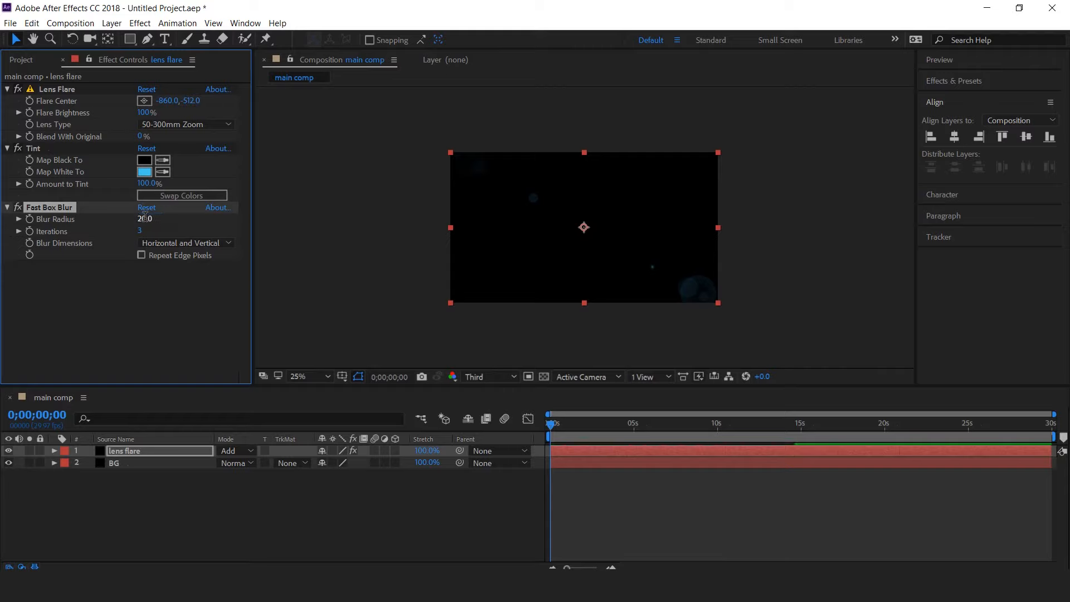
left_click(199, 493)
left_click(142, 440)
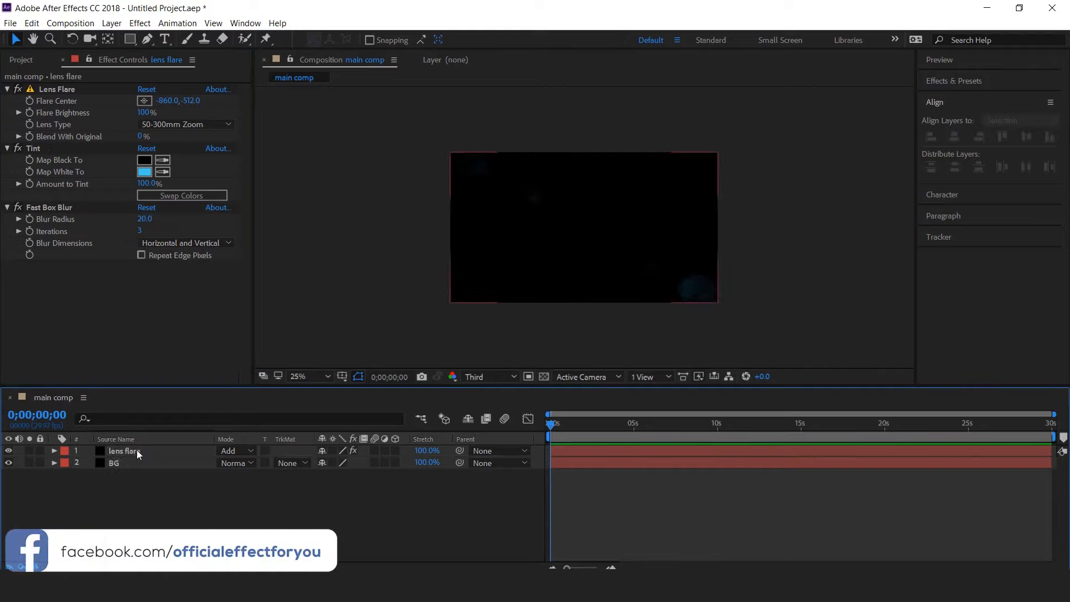
- Duplicate the lens flare layer and set the copy's Fast Box Blur radius to 3
left_click(126, 452)
key("ctrl+d")
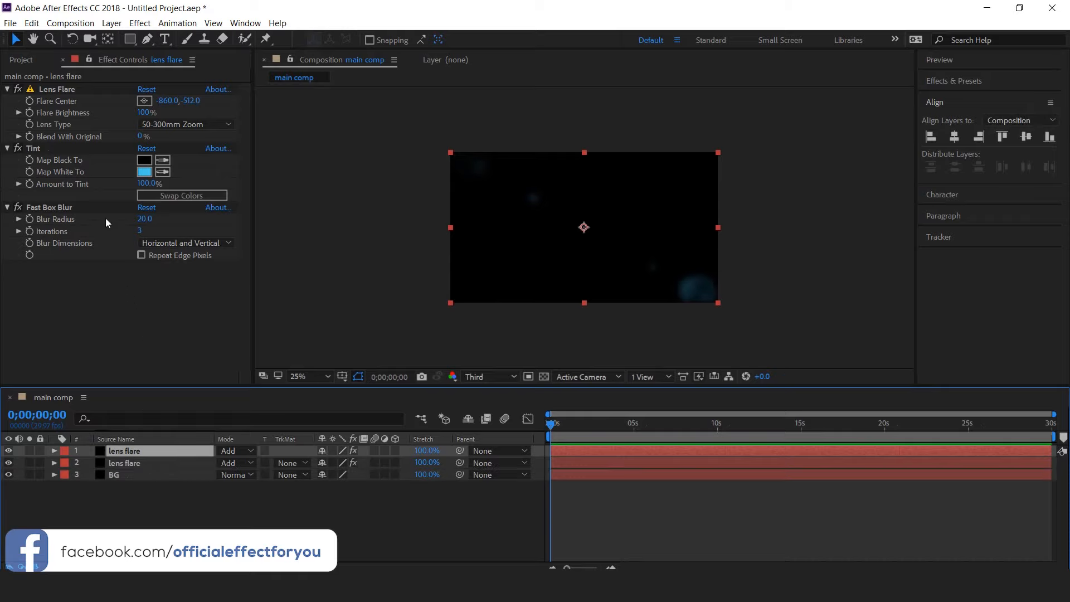
left_click(144, 219)
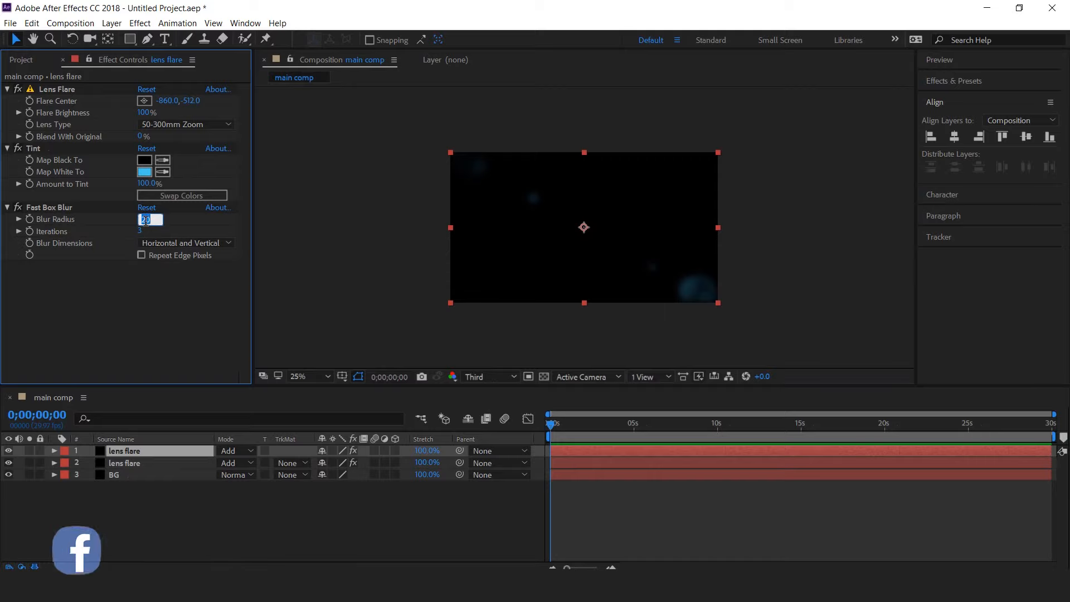
type("3")
key("Return")
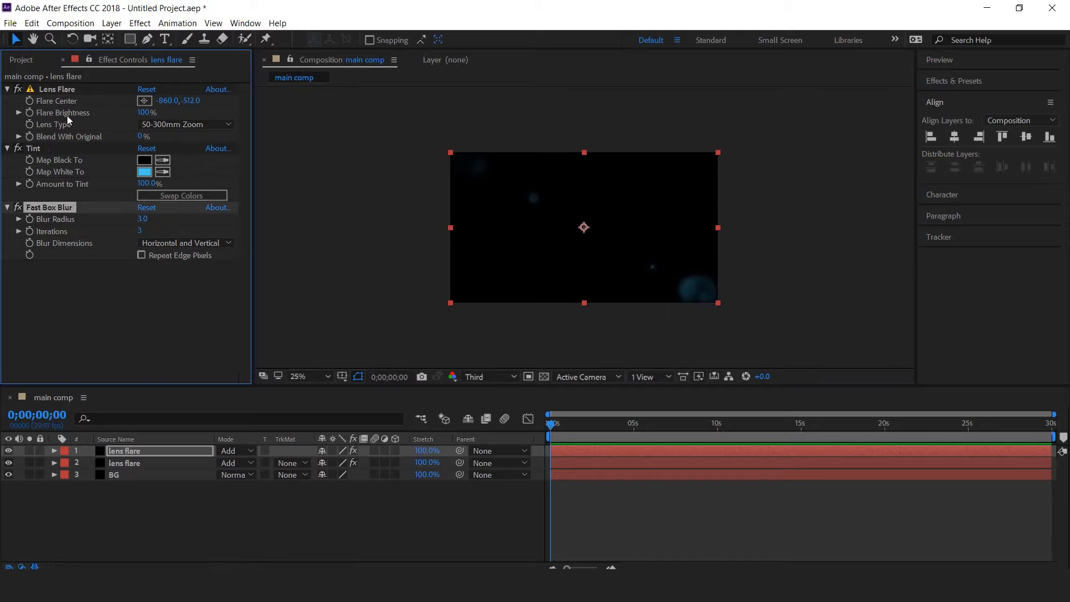
- Move the duplicated layer's flare center above the frame to about 60, -280
left_click(60, 91)
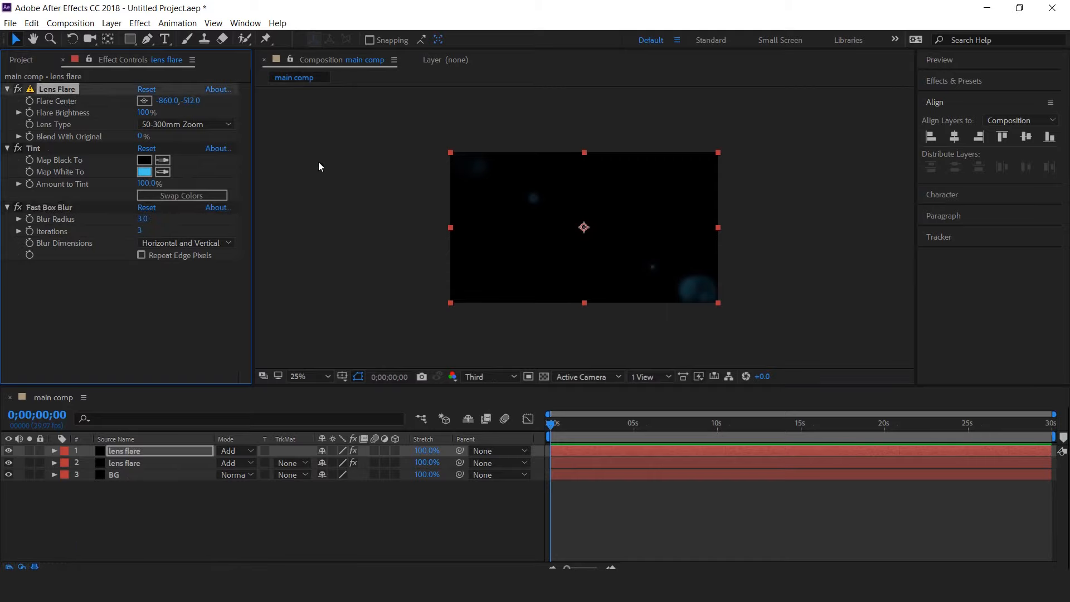
key("comma")
left_click_drag(457, 154, 524, 168)
key("period")
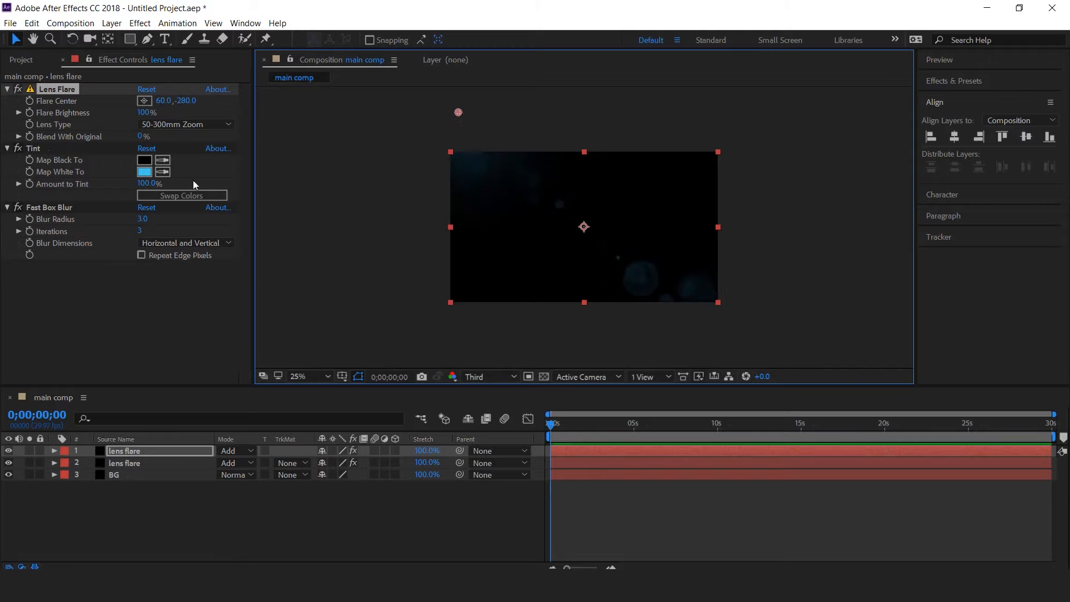
- Change the duplicated lens flare layer's Tint white mapping to pink
left_click(144, 172)
left_click(301, 299)
mouse_move(301, 299)
left_mouse_down()
mouse_move(302, 285)
mouse_move(310, 310)
left_mouse_up()
left_click(410, 272)
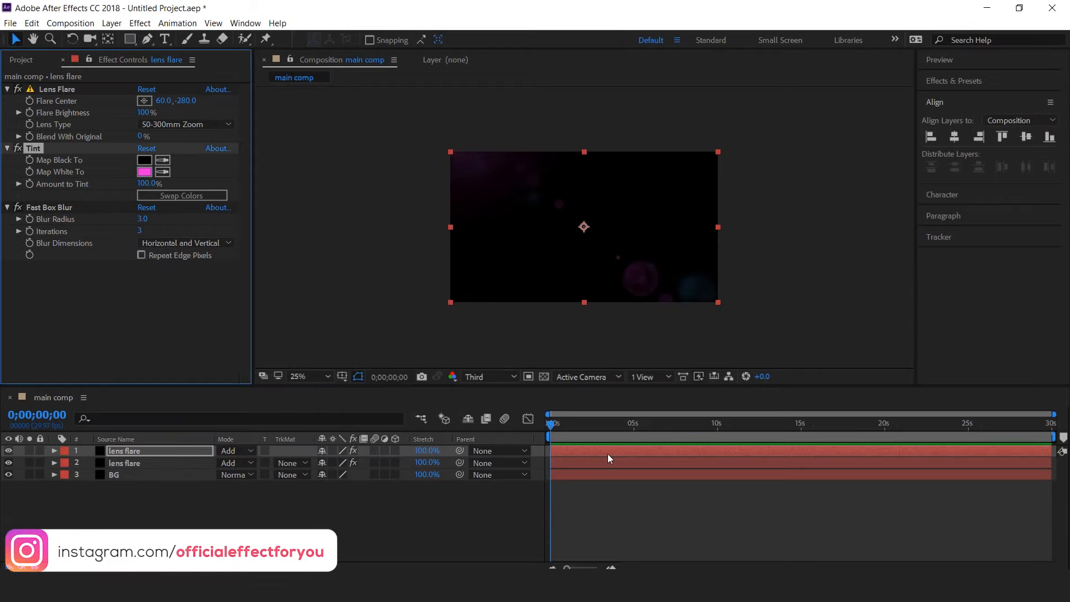
- Create a new 1920 x 1080, 30-second composition named fractal
left_click(29, 61)
left_click(60, 335)
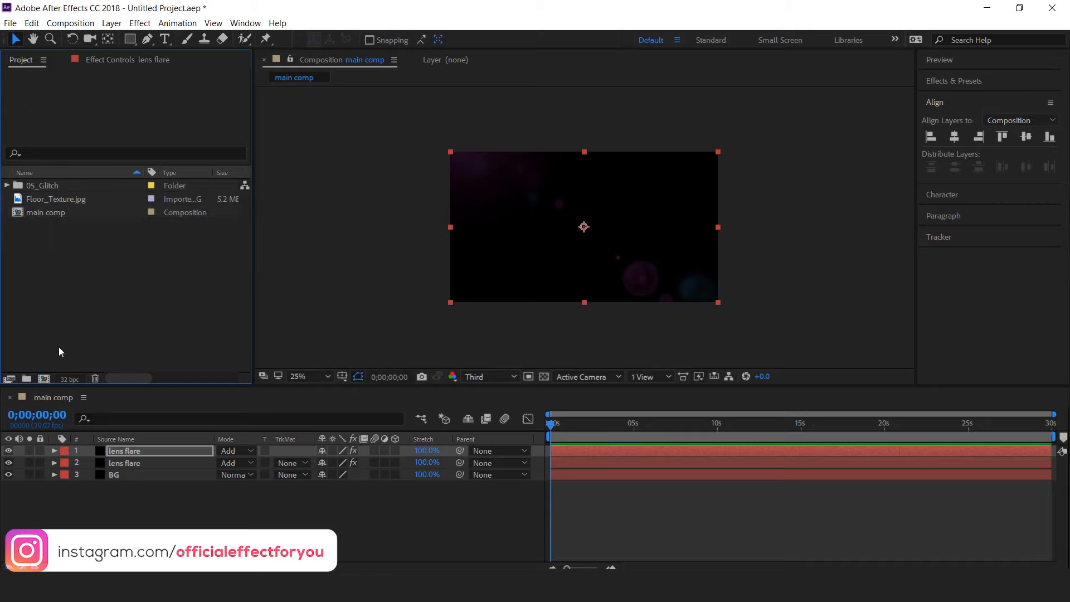
left_click(43, 379)
type("f")
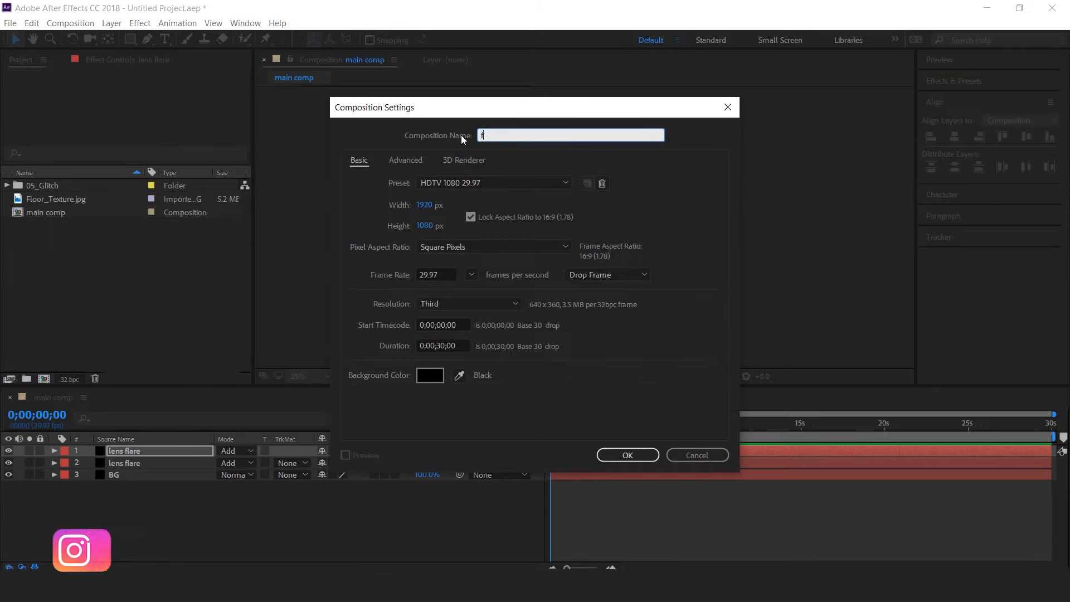
type("ractal")
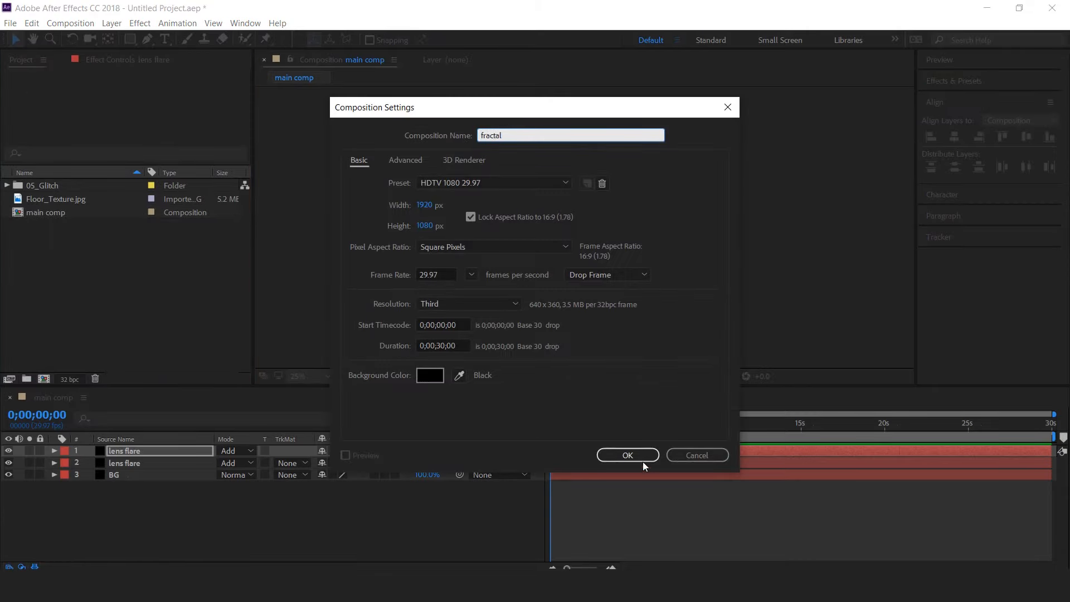
left_click(627, 455)
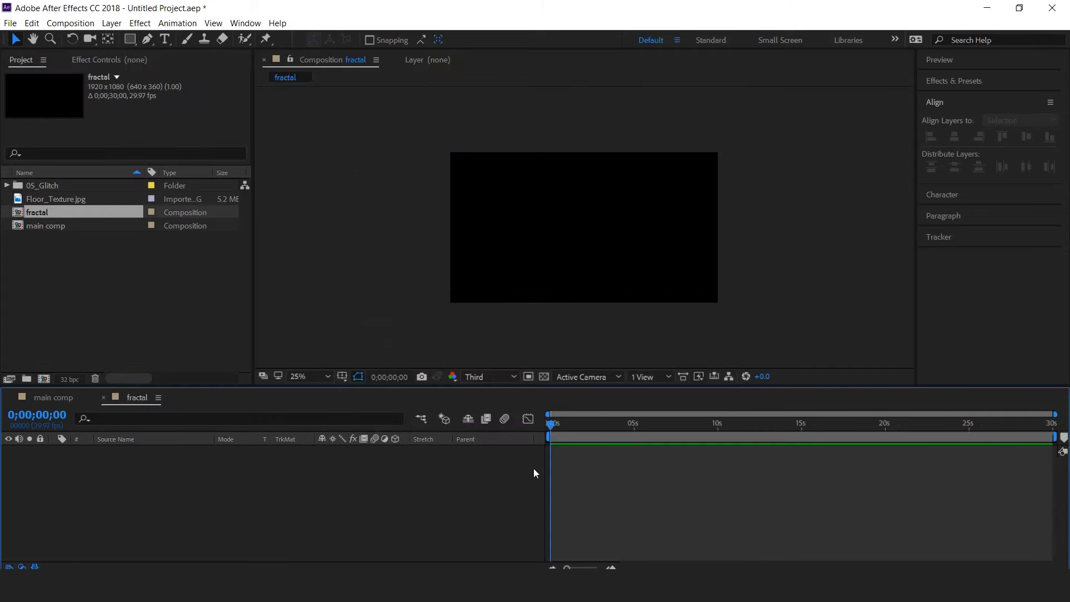
- Add a full-size black solid to the fractal composition and apply the Fractal Noise effect to it
right_click(437, 459)
mouse_move(459, 325)
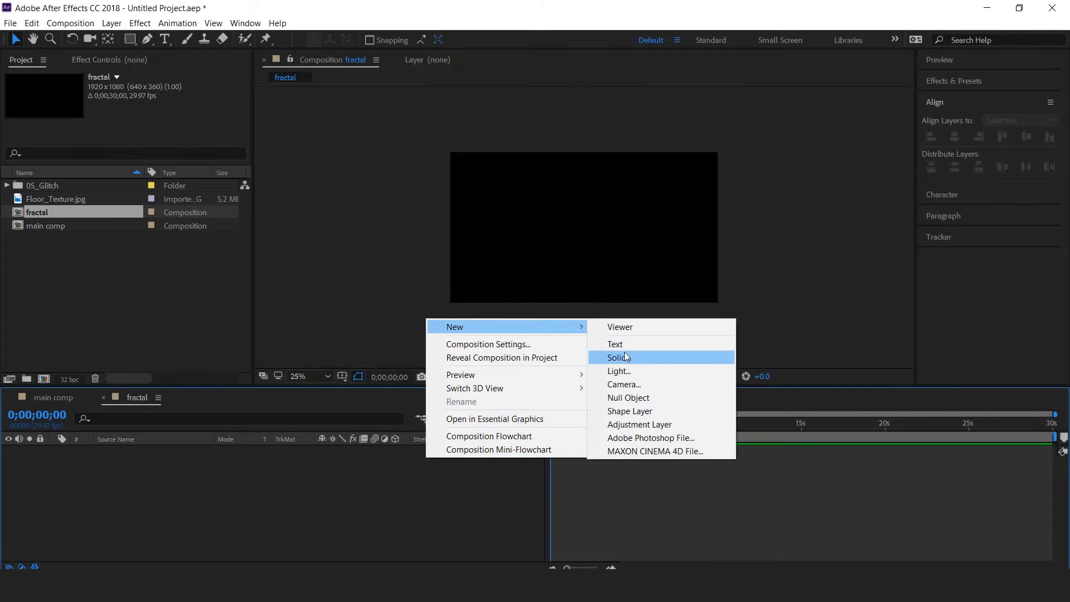
left_click(625, 352)
left_click(582, 416)
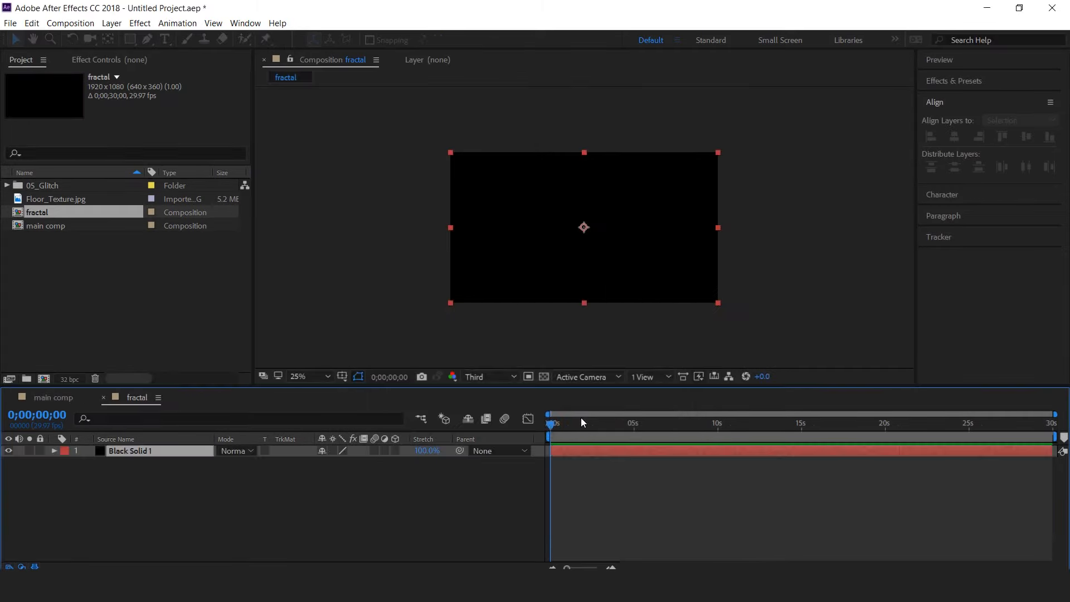
key("ctrl+space")
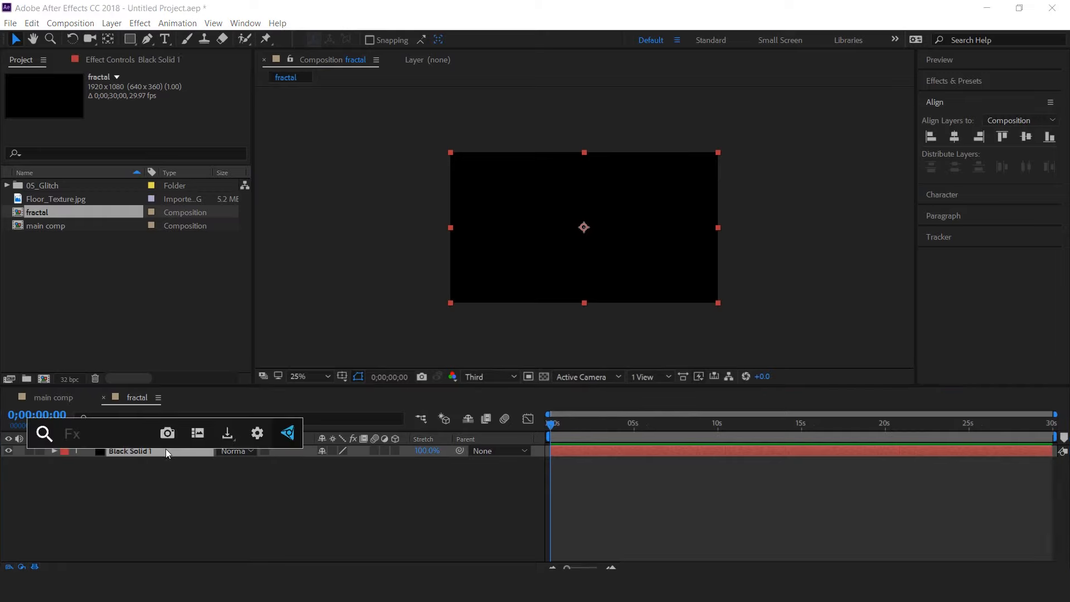
type("frac")
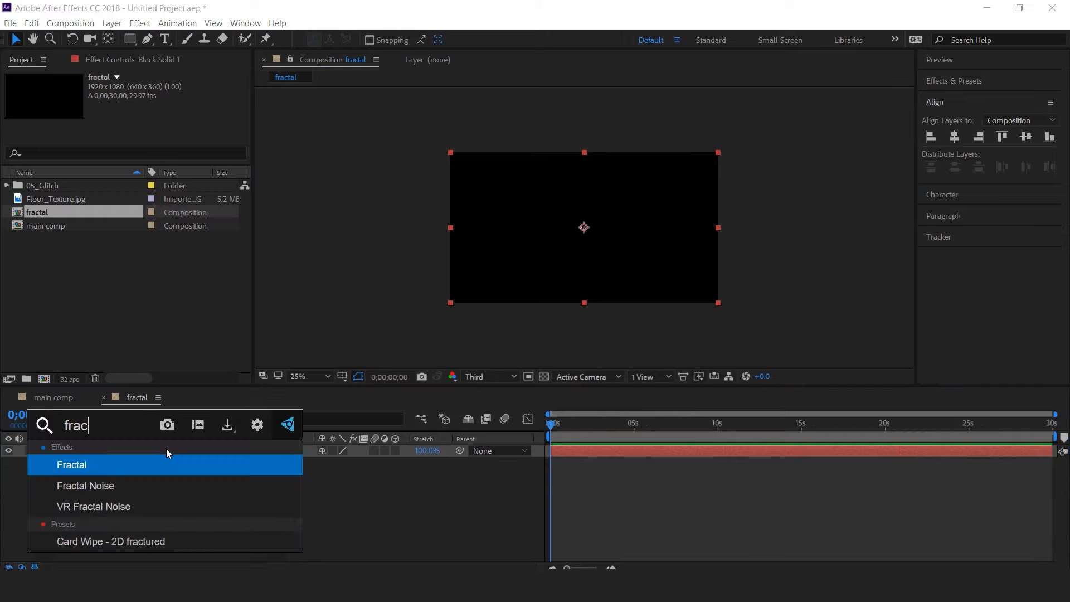
left_click(101, 485)
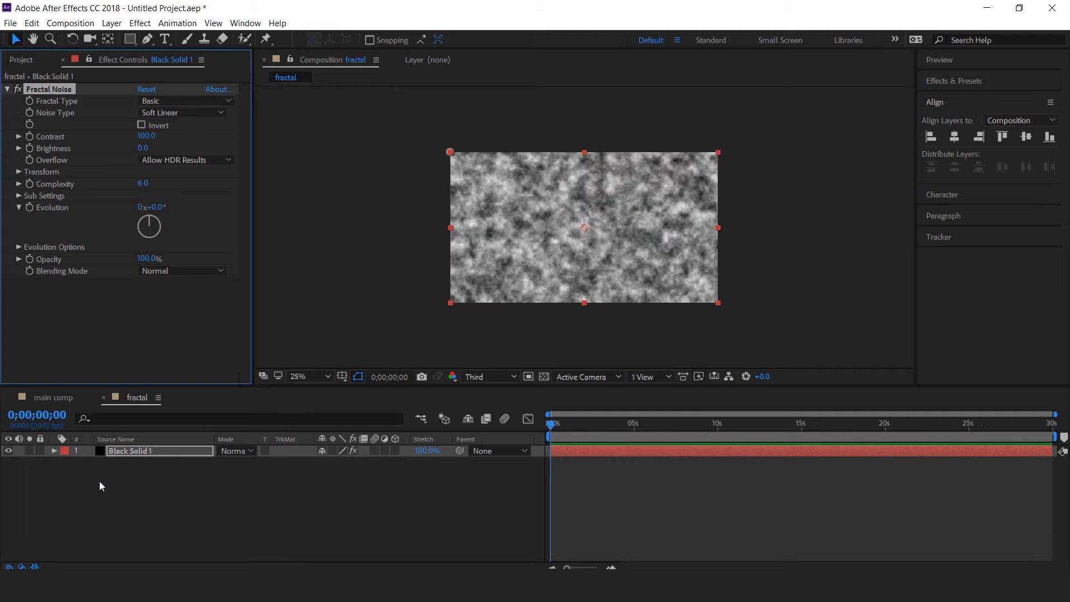
- Set the Fractal Noise fractal type to Turbulent Basic, the noise type to Block and the complexity to 2
left_click(149, 102)
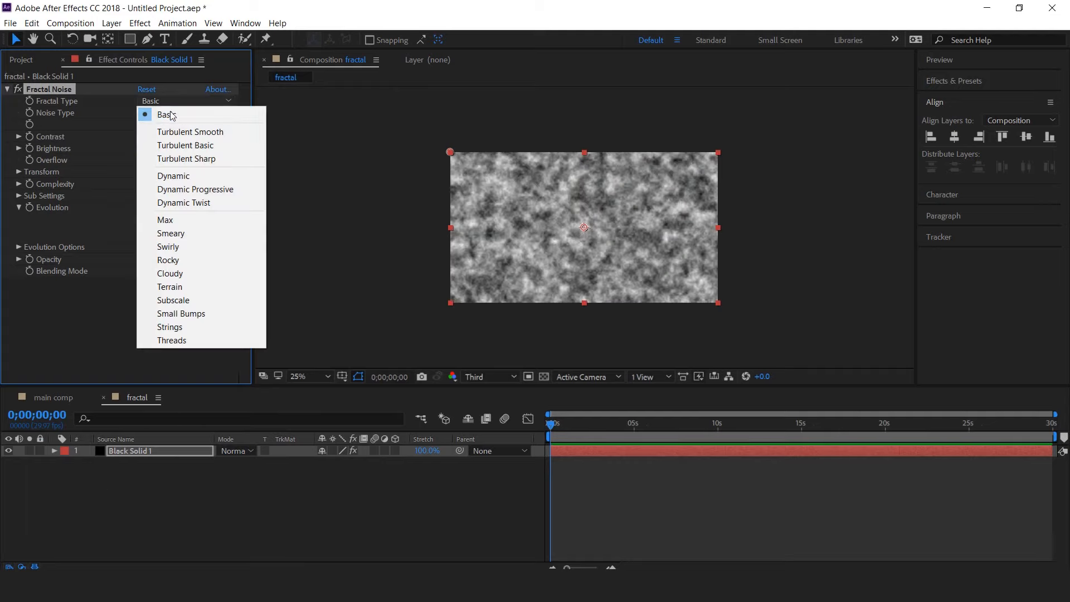
left_click(178, 147)
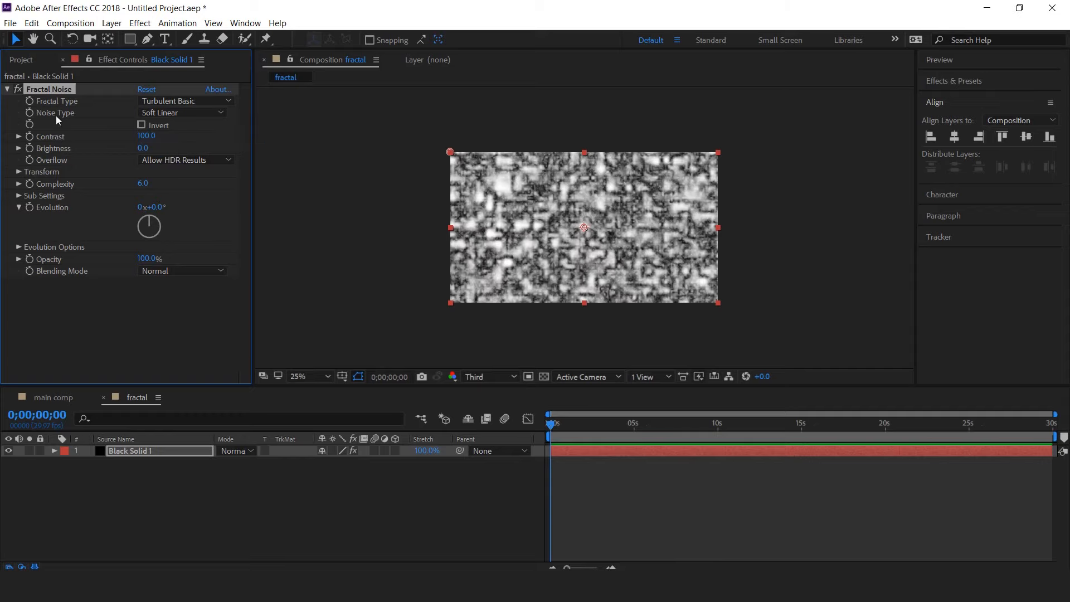
left_click(148, 113)
left_click(189, 126)
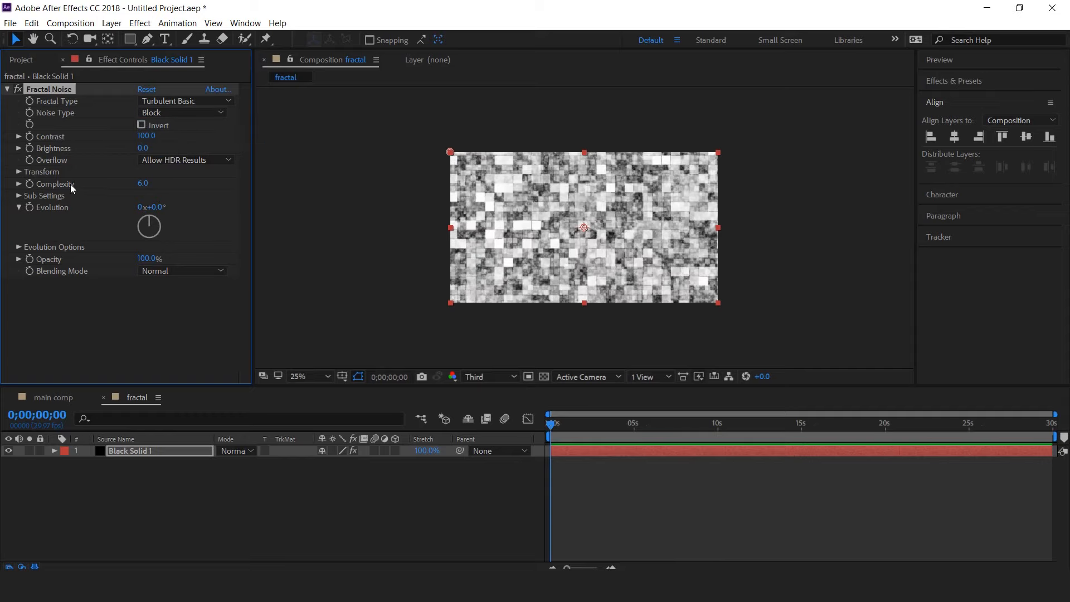
left_click(143, 184)
type("2")
key("Return")
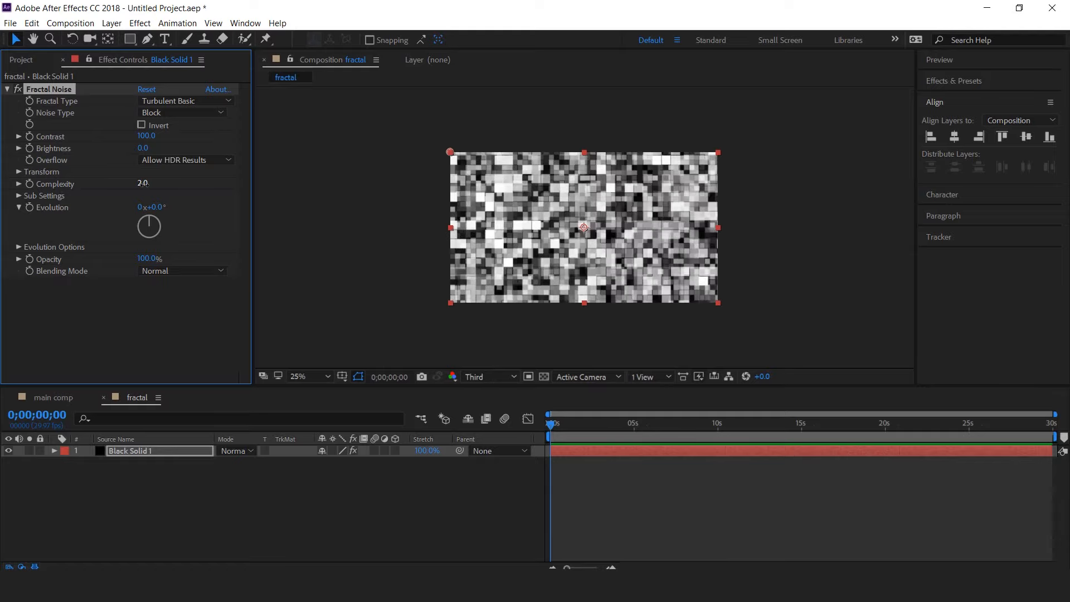
- Animate the Fractal Noise evolution with the expression time*200
left_click(31, 209, "alt")
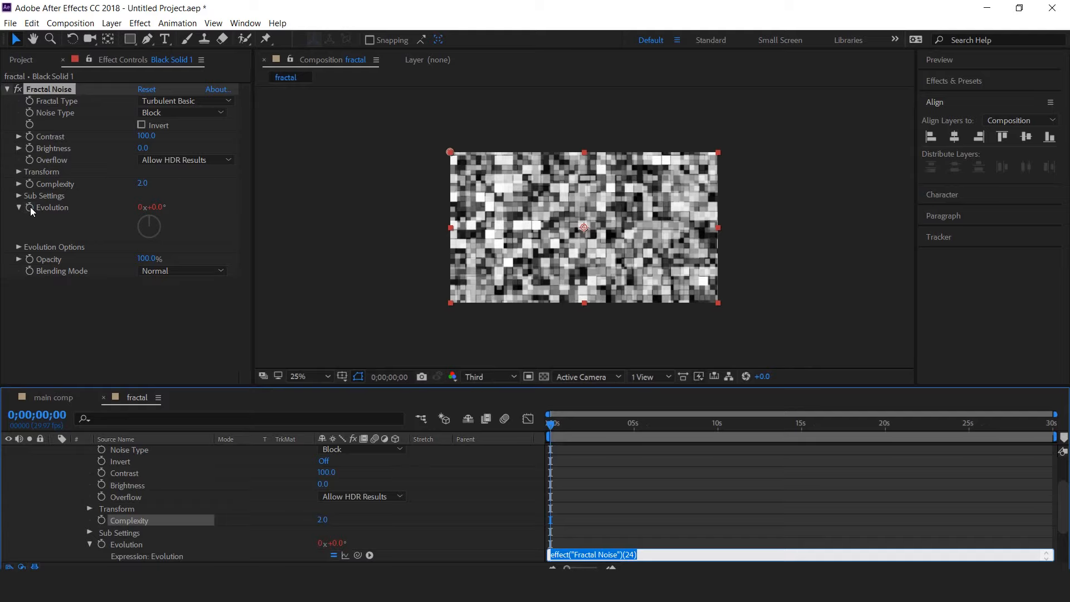
type("time*200")
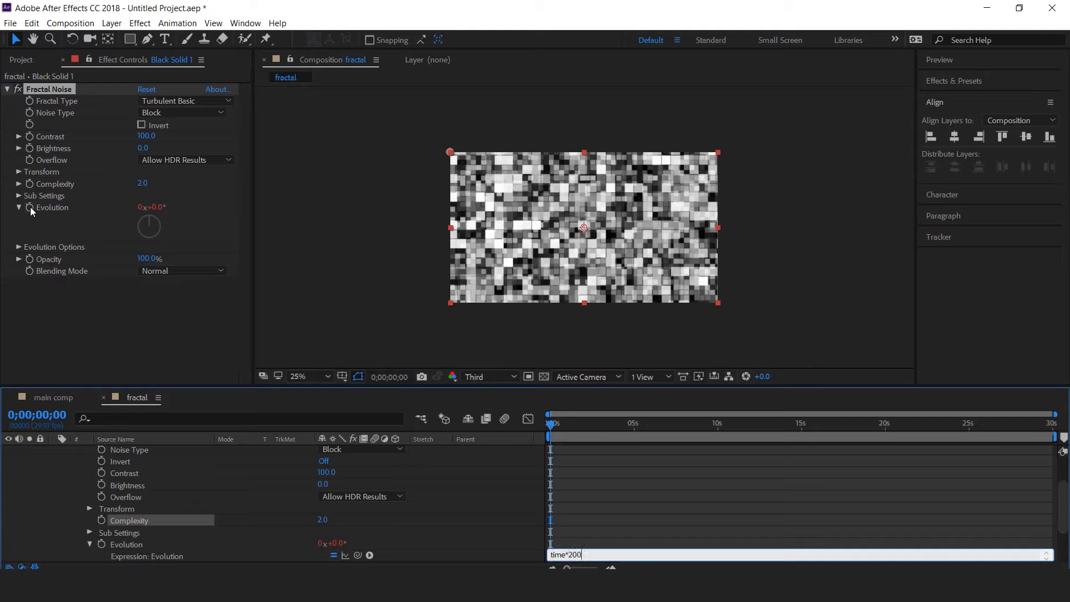
key("KP_Enter")
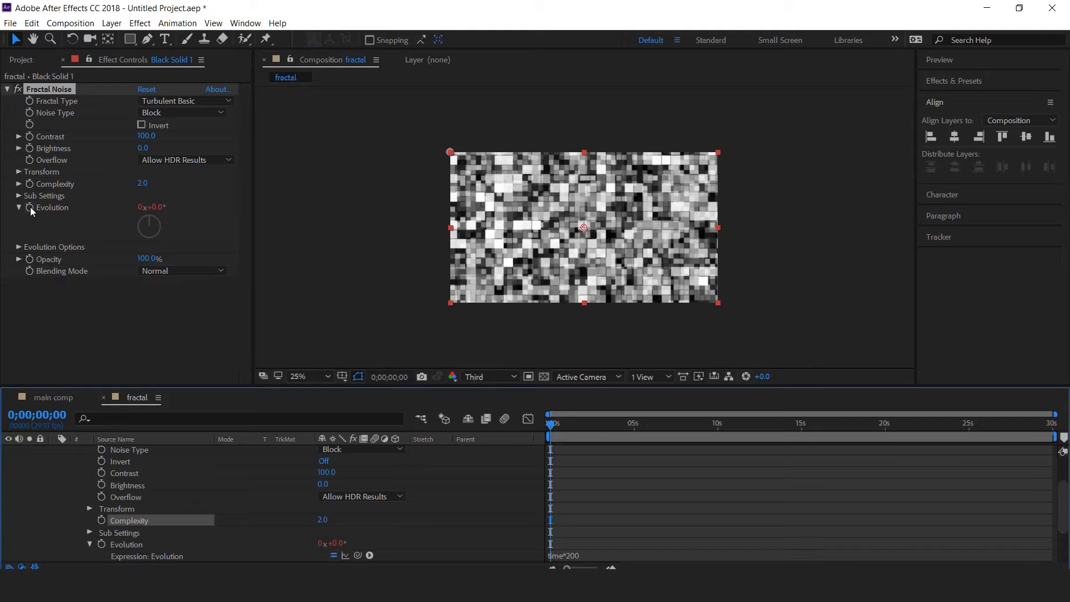
- Animate the Random Seed in the Fractal Noise evolution options with the expression wiggle(5,5)
left_click(18, 247)
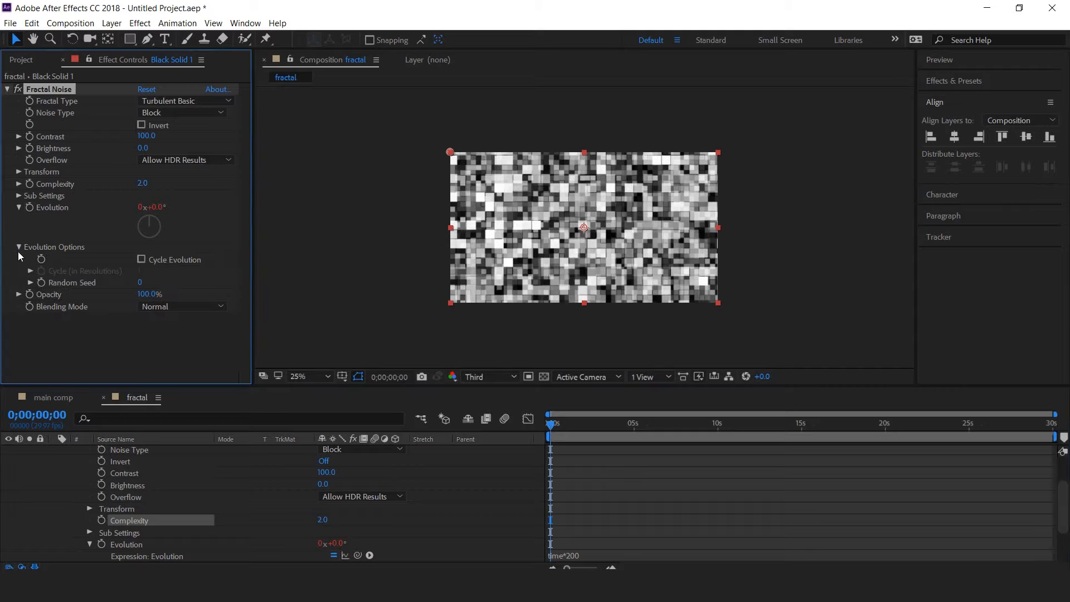
left_click(41, 283, "alt")
type("wiggle(5,5")
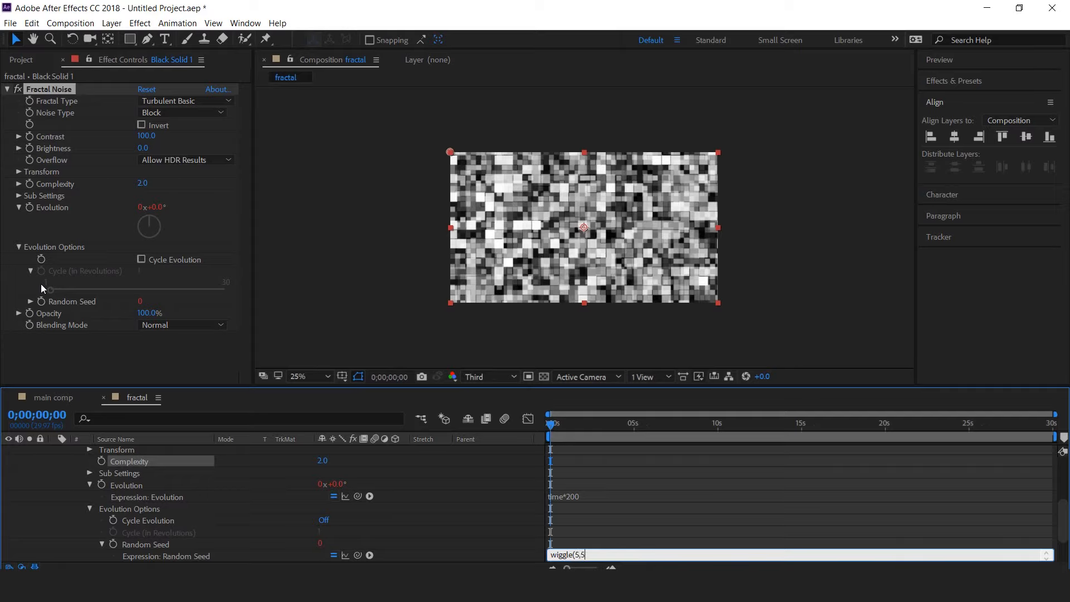
left_click(623, 518)
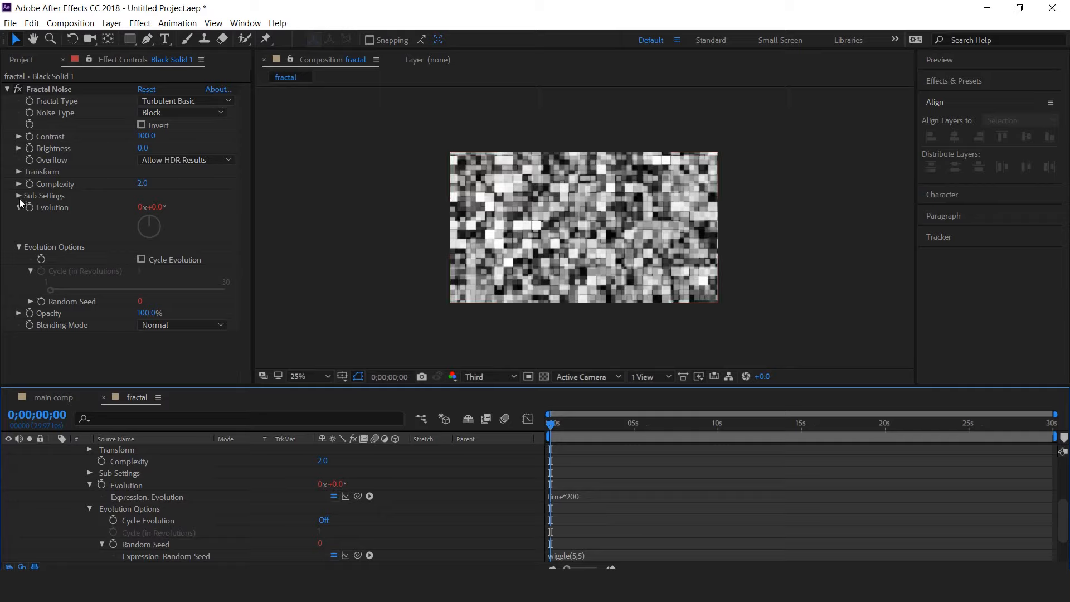
- Turn off Uniform Scaling in the Fractal Noise transform and set the scale width to 500 and the scale height to 40
left_click(46, 173)
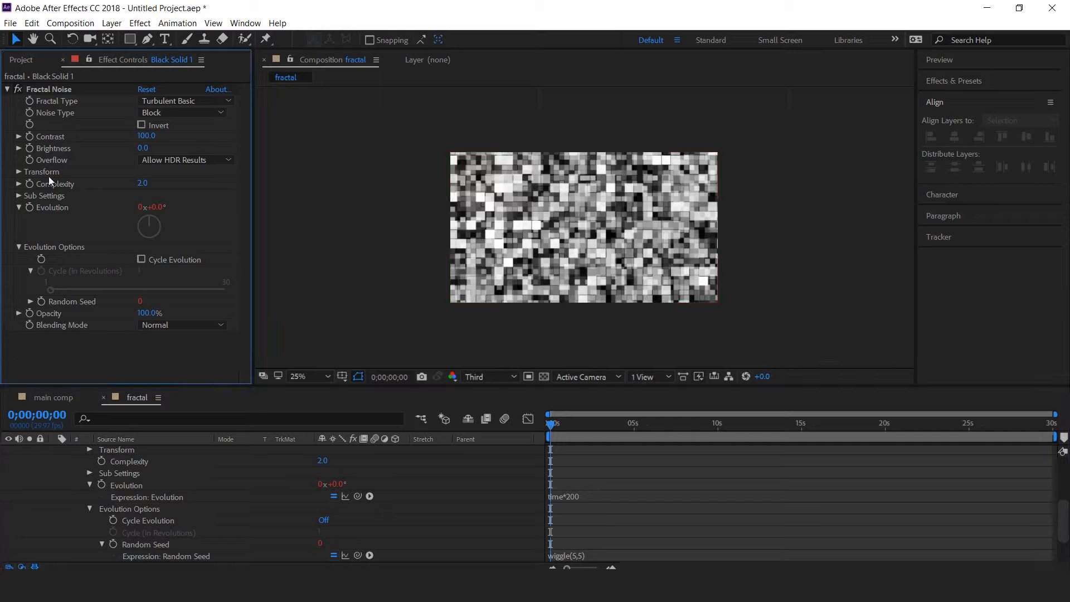
left_click(18, 172)
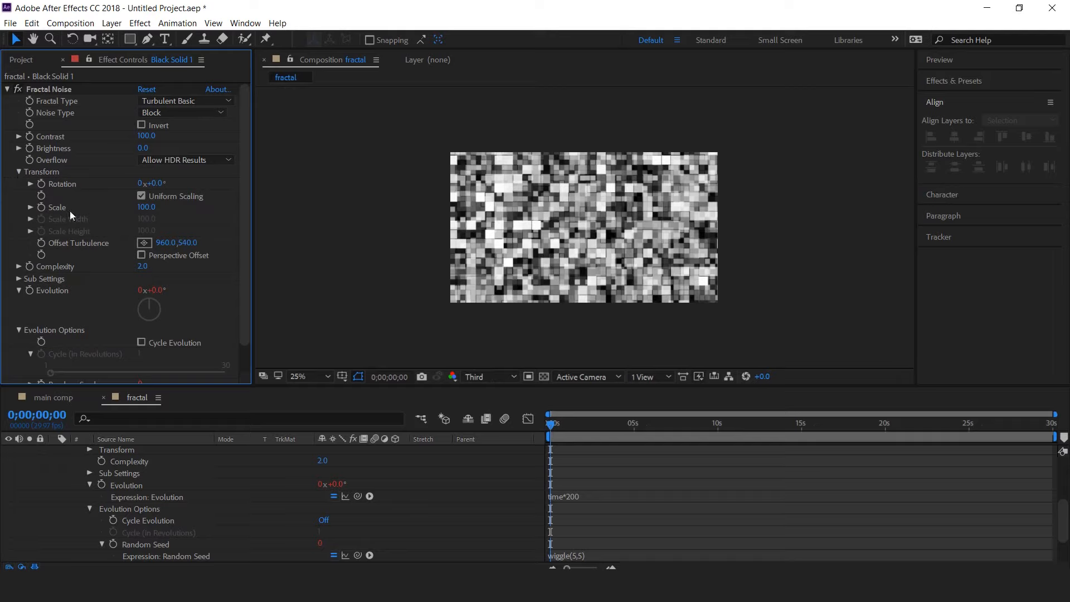
left_click(141, 195)
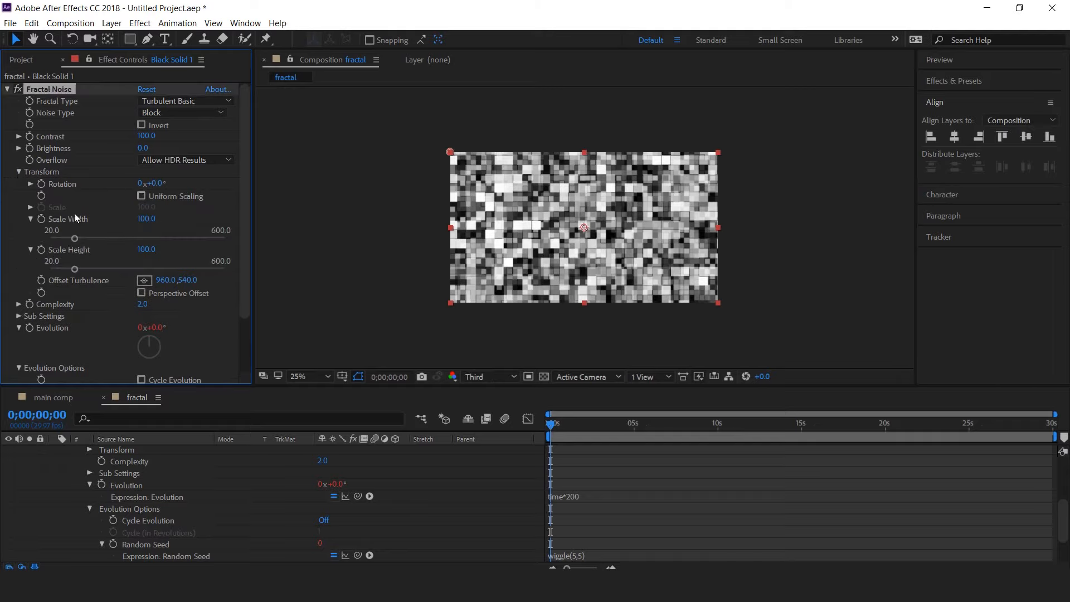
left_click(147, 218)
type("500")
key("Return")
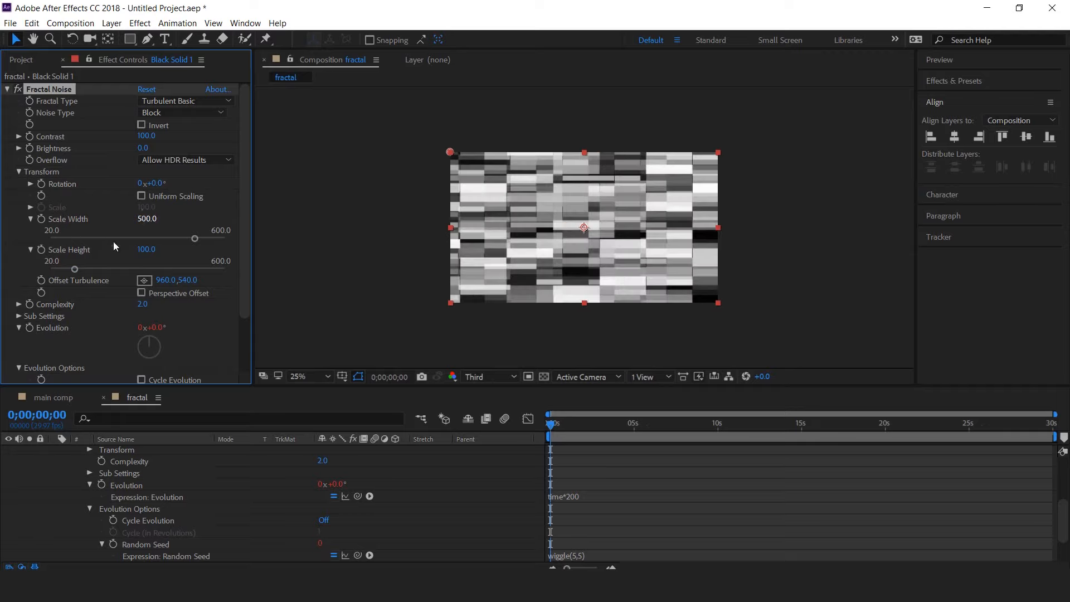
left_click(146, 249)
type("40")
key("Return")
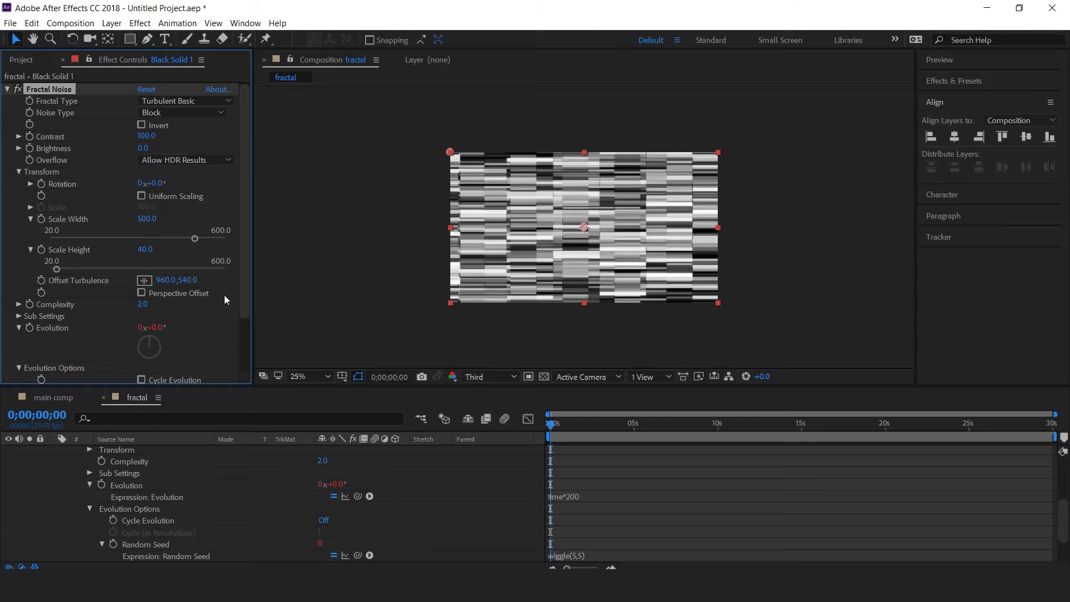
- Keyframe the Fractal Noise brightness at 0 on frame 10 and at -119 at the start of the composition
scroll(279, 475, "up", 5)
left_click(54, 451)
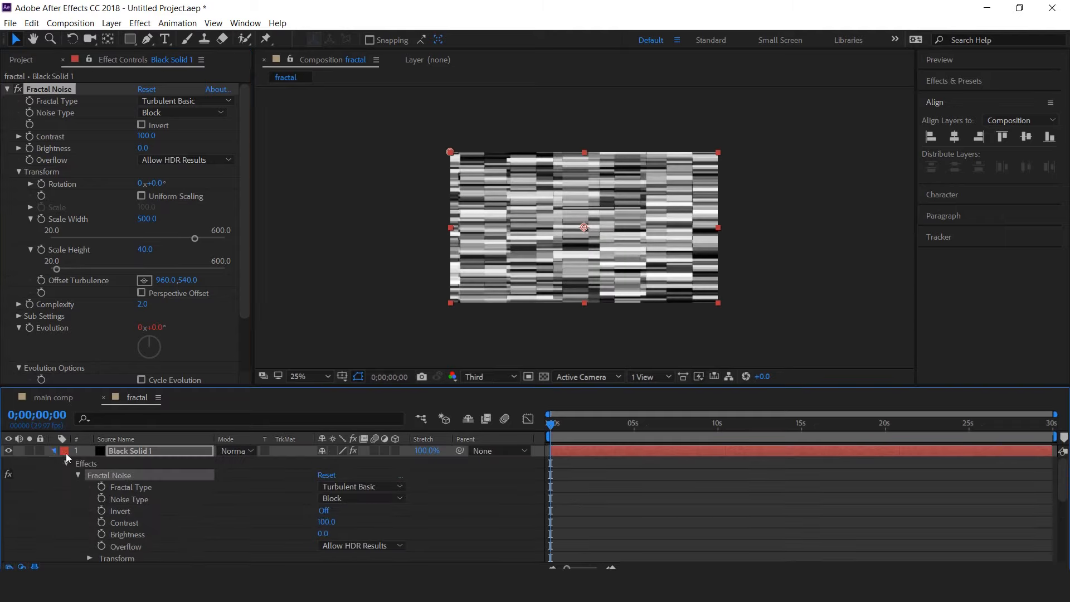
mouse_move(553, 428)
left_mouse_down()
mouse_move(612, 423)
mouse_move(547, 436)
left_mouse_up()
left_click(56, 150)
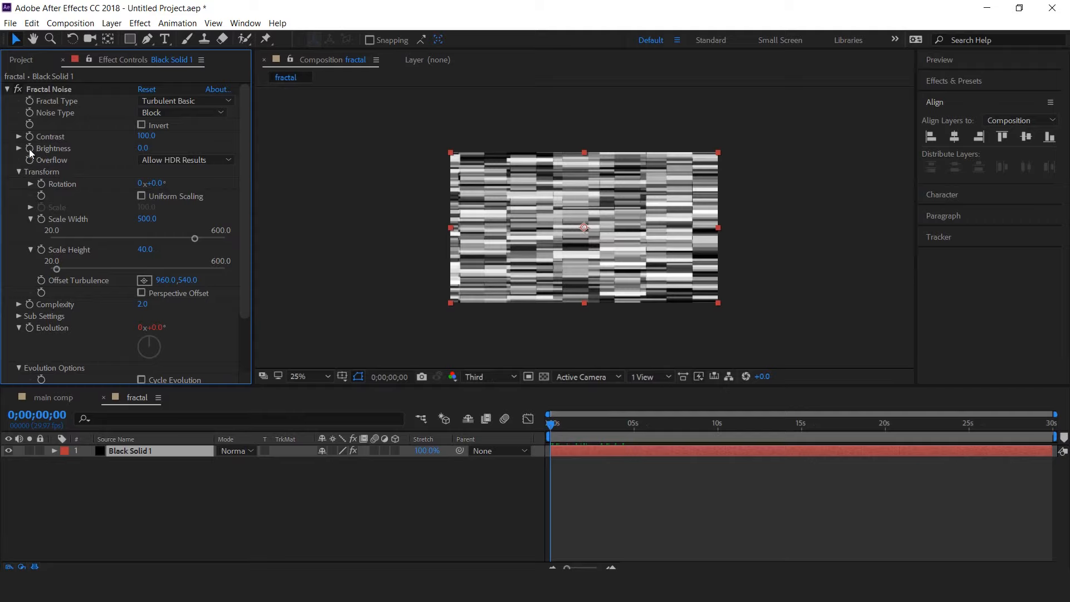
scroll(553, 425, "up", 3)
left_click_drag(552, 425, 600, 436)
left_click(29, 149)
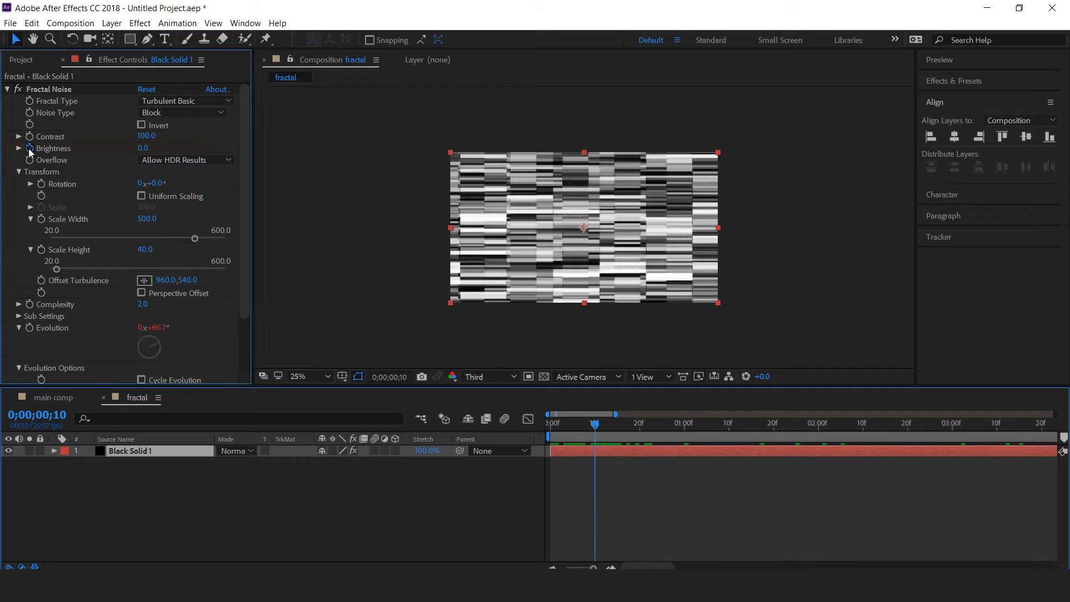
left_click_drag(596, 427, 540, 434)
left_click_drag(143, 148, 62, 149)
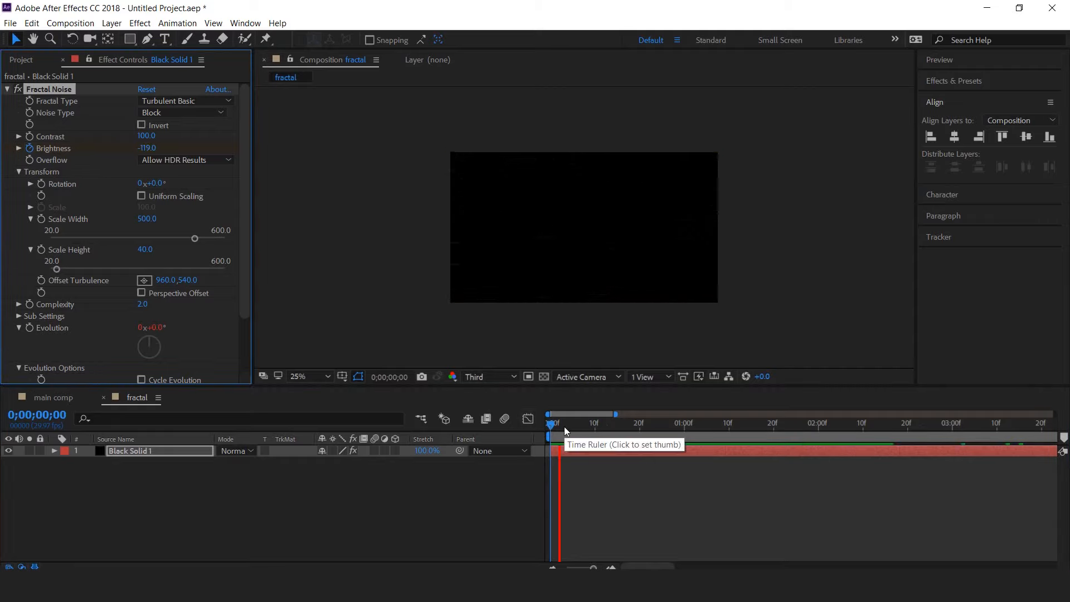
- Reveal the solid's keyframes and add a brightness keyframe of 131 at 0;00;00;18
left_click(564, 426)
left_click_drag(577, 430, 631, 431)
left_click(629, 453)
key("u")
left_click_drag(143, 149, 234, 152)
left_click(529, 494)
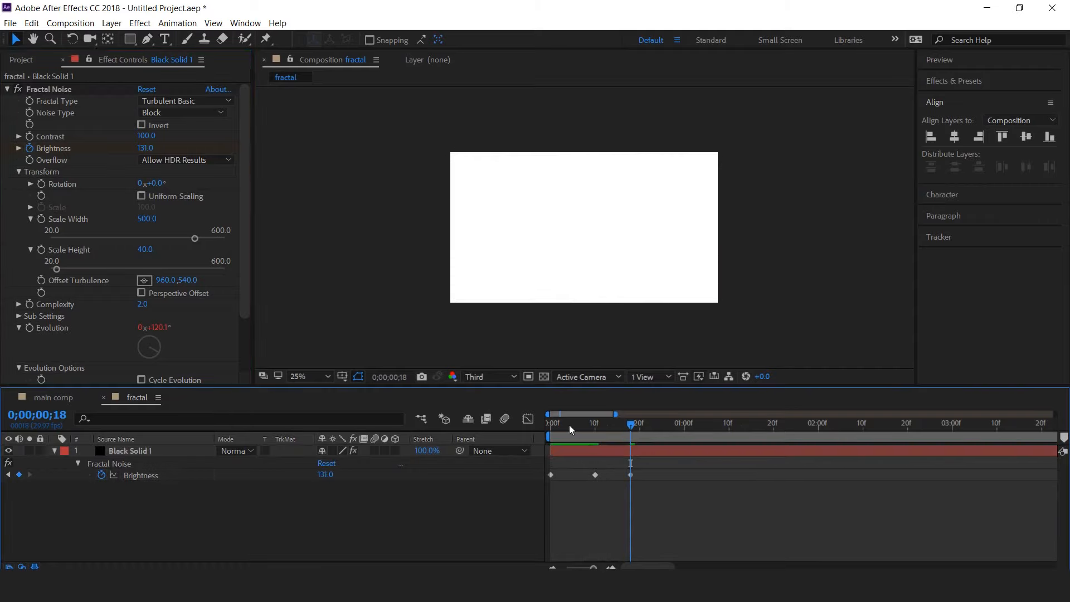
- Add a brightness keyframe at 0;00;01;10 that holds the value 131
key("Home")
left_click_drag(584, 429, 727, 434)
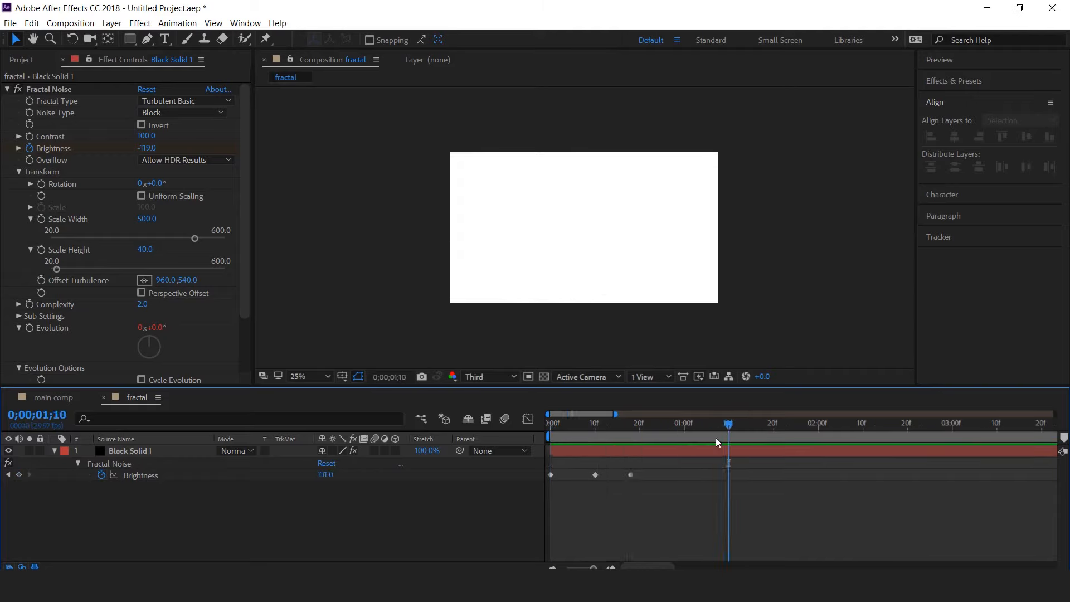
left_click(114, 465)
left_click(18, 475)
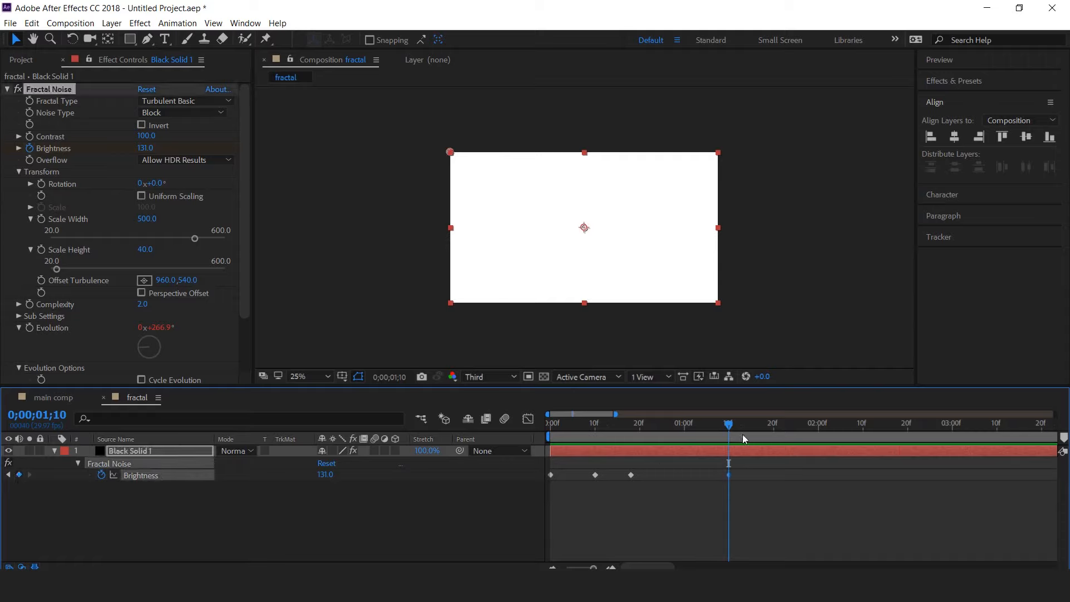
- Keyframe the brightness at -25 at 0;00;01;13 and paste a copy of the 131 keyframe at 0;00;01;17
left_click_drag(729, 429, 743, 428)
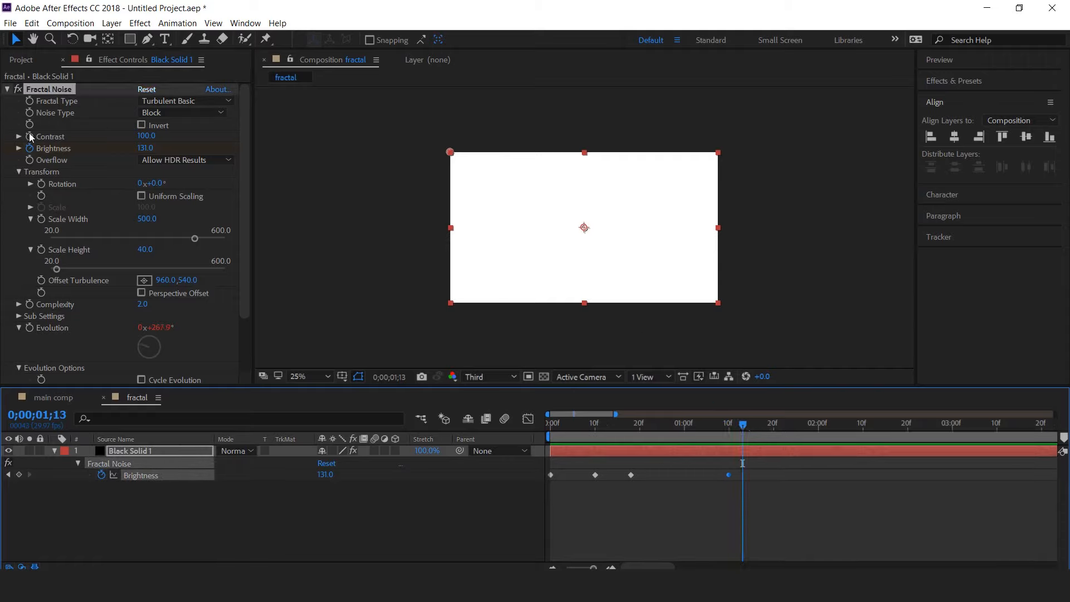
left_click_drag(145, 149, 31, 150)
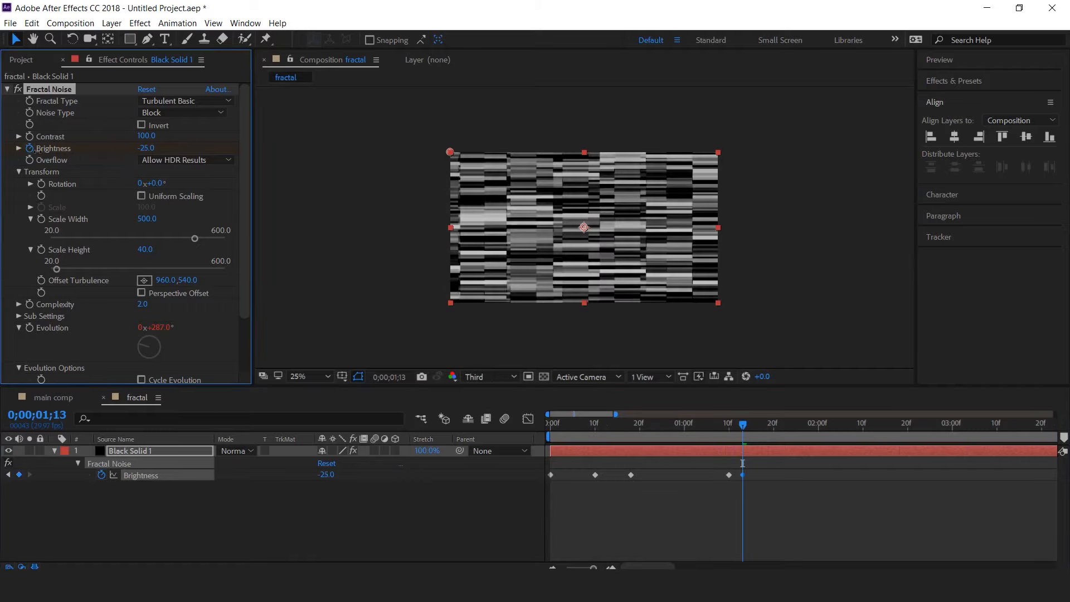
left_click_drag(755, 427, 757, 426)
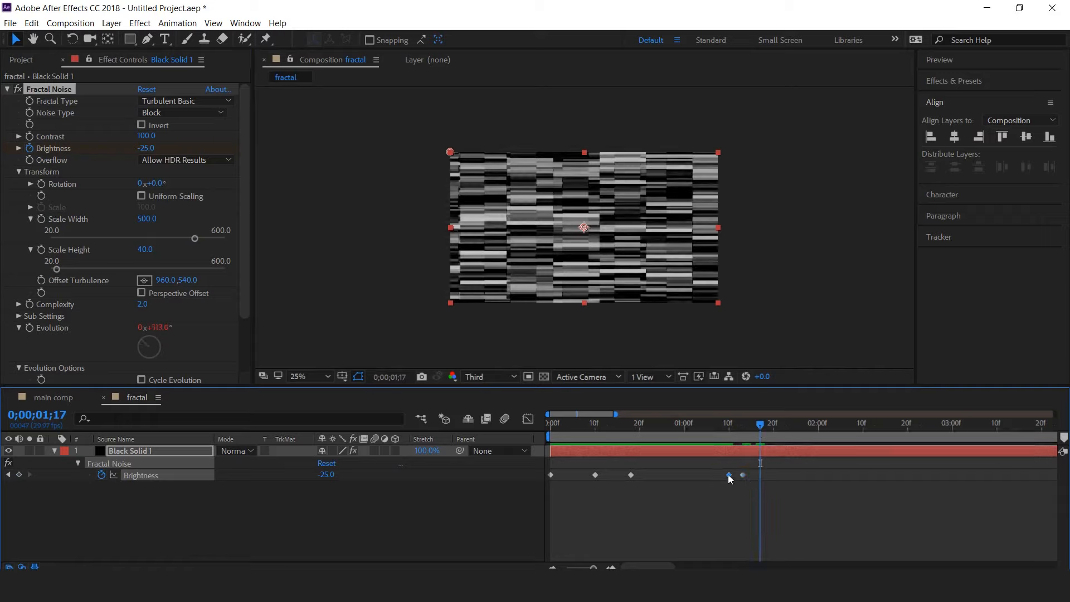
key("ctrl+v")
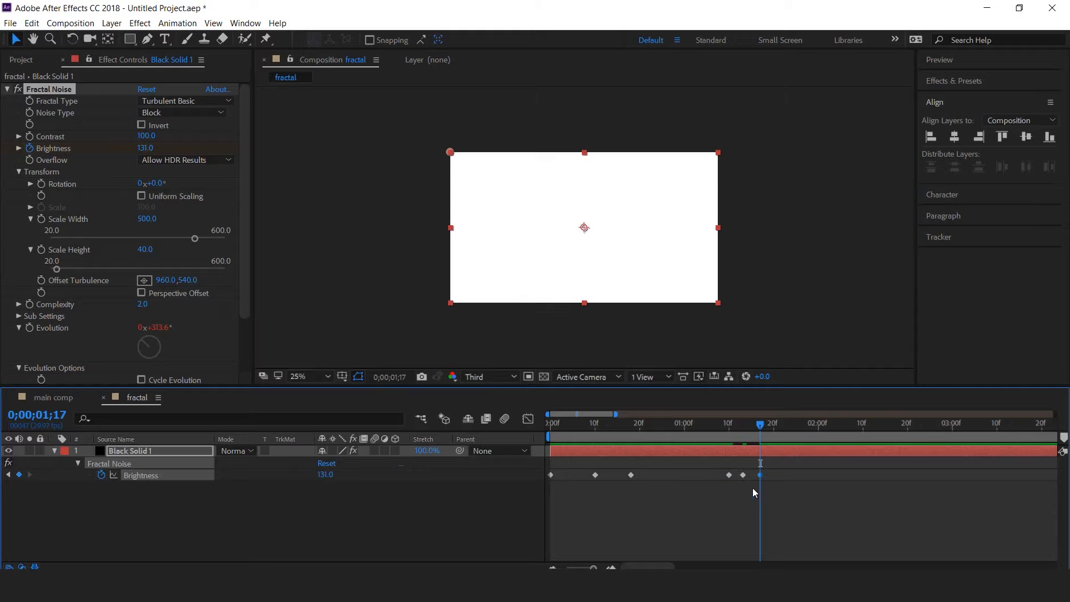
- Preview the brightness animation from the start of the fractal composition, then collapse the solid's properties
left_click(718, 427)
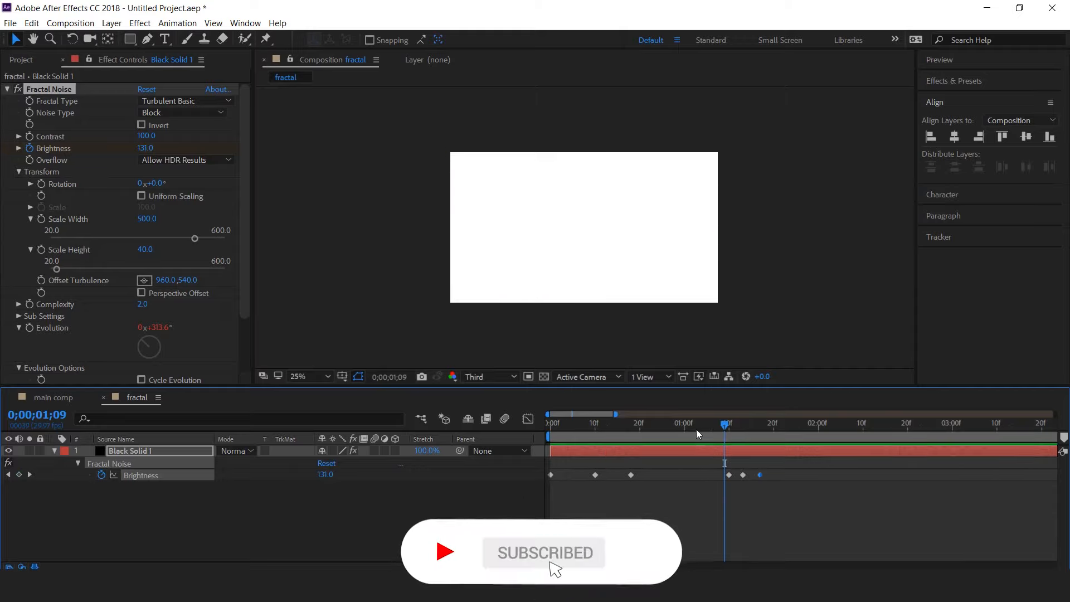
left_click(557, 429)
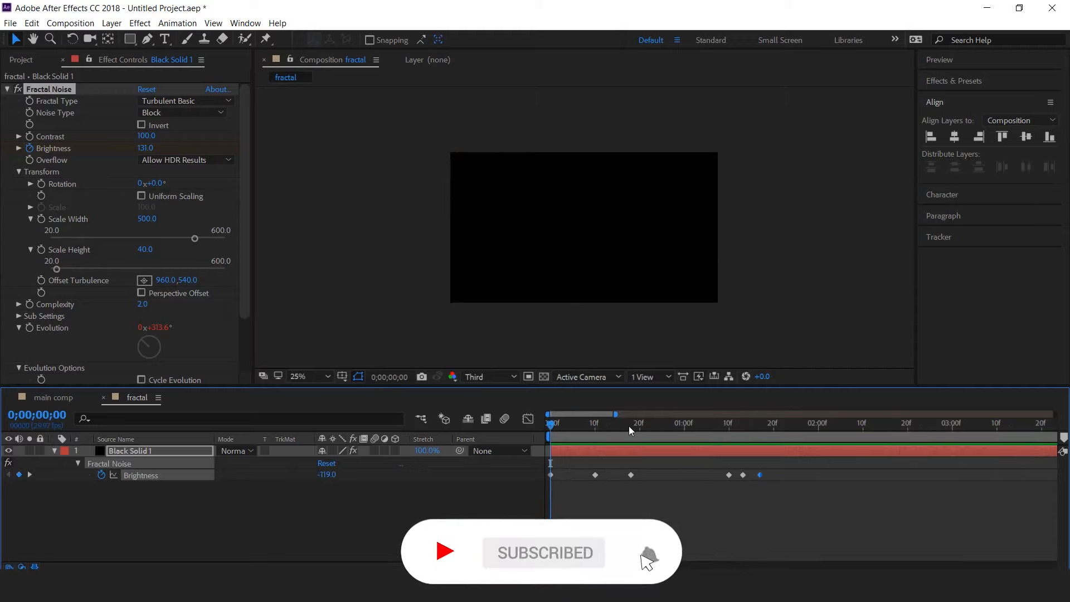
key("space")
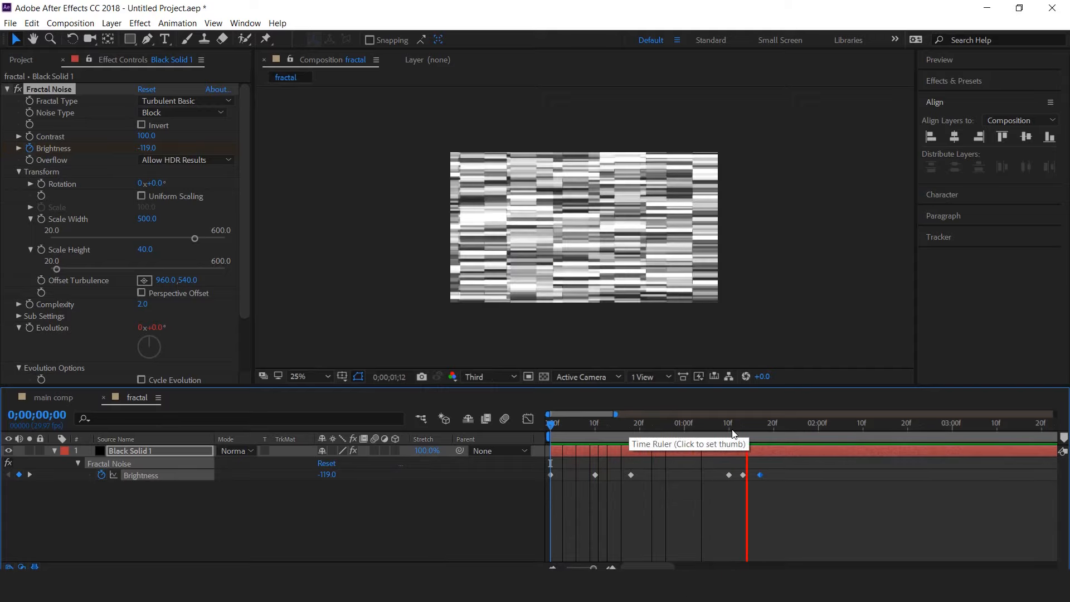
left_click(737, 426)
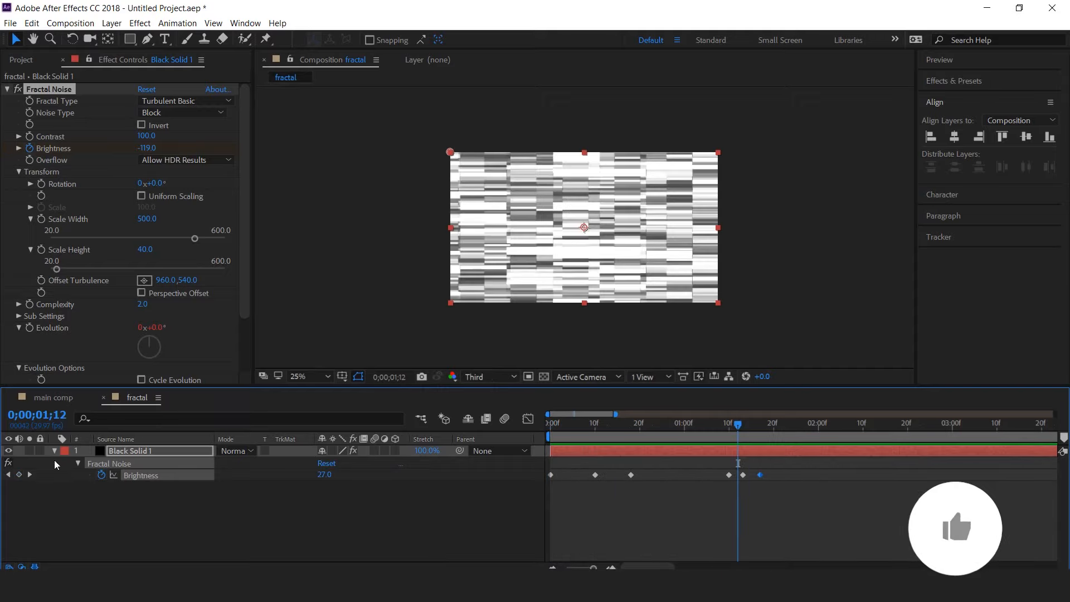
left_click(55, 451)
left_click(299, 494)
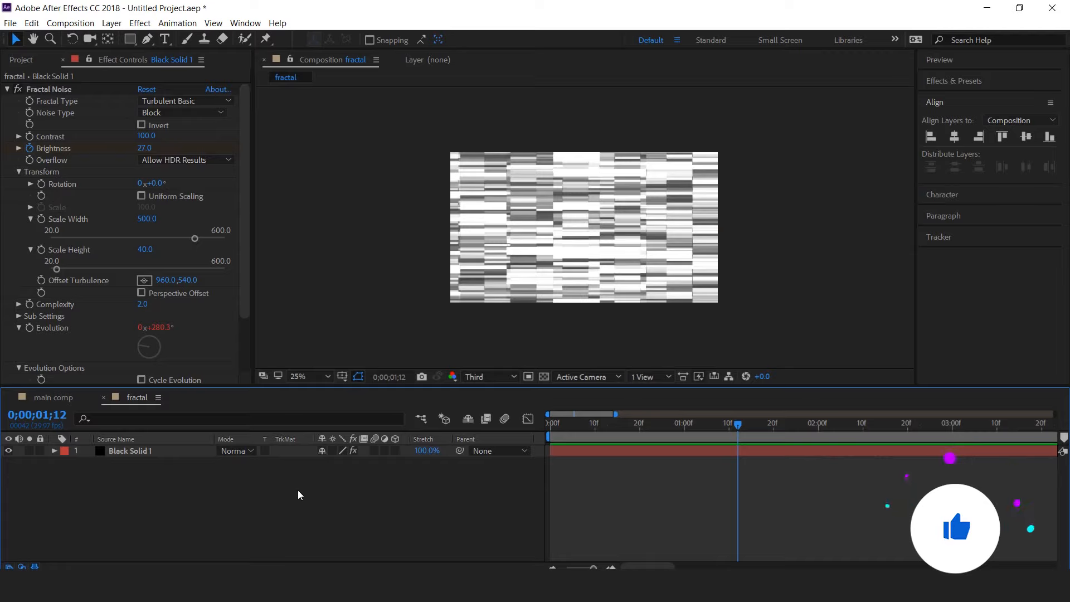
- Pre-compose both lens flare layers and the BG layer of the main comp as scene1
left_click(28, 57)
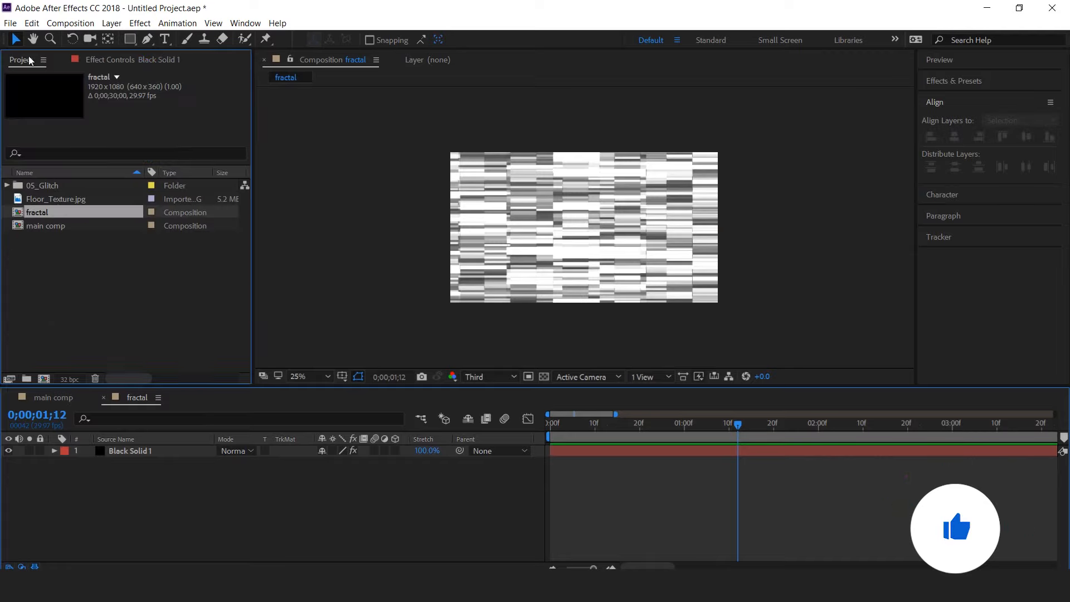
left_click(54, 397)
left_click(188, 496)
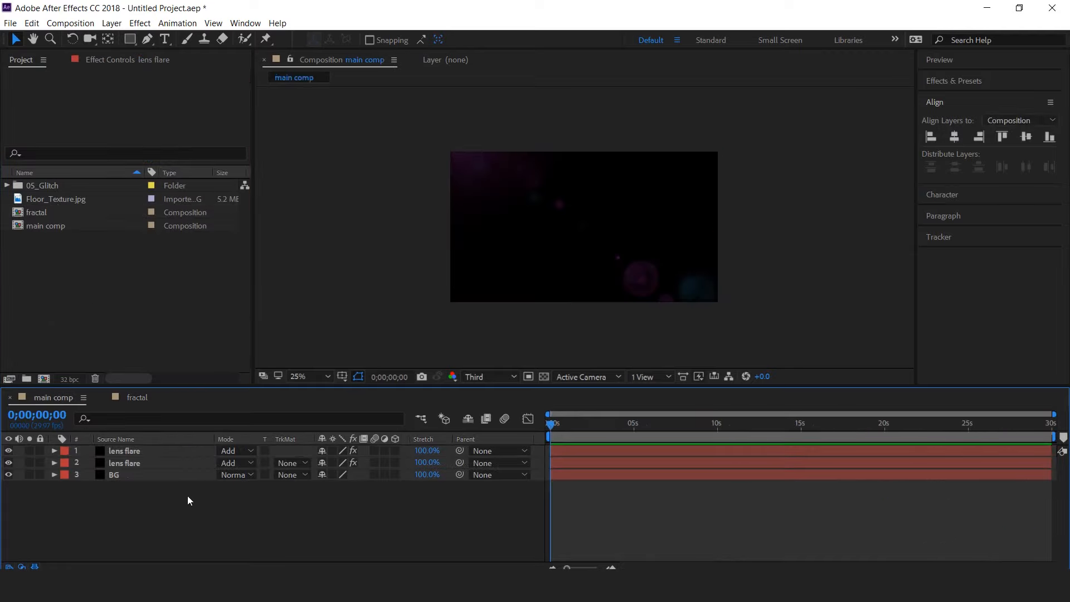
left_click_drag(232, 526, 100, 444)
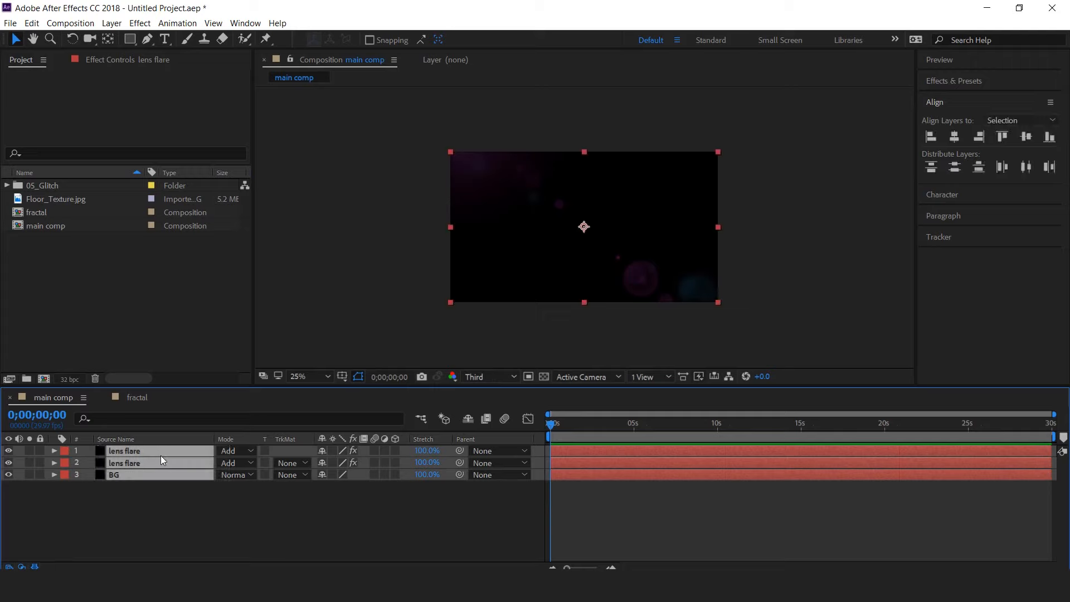
right_click(160, 456)
left_click(206, 466)
type("scen")
key("Return")
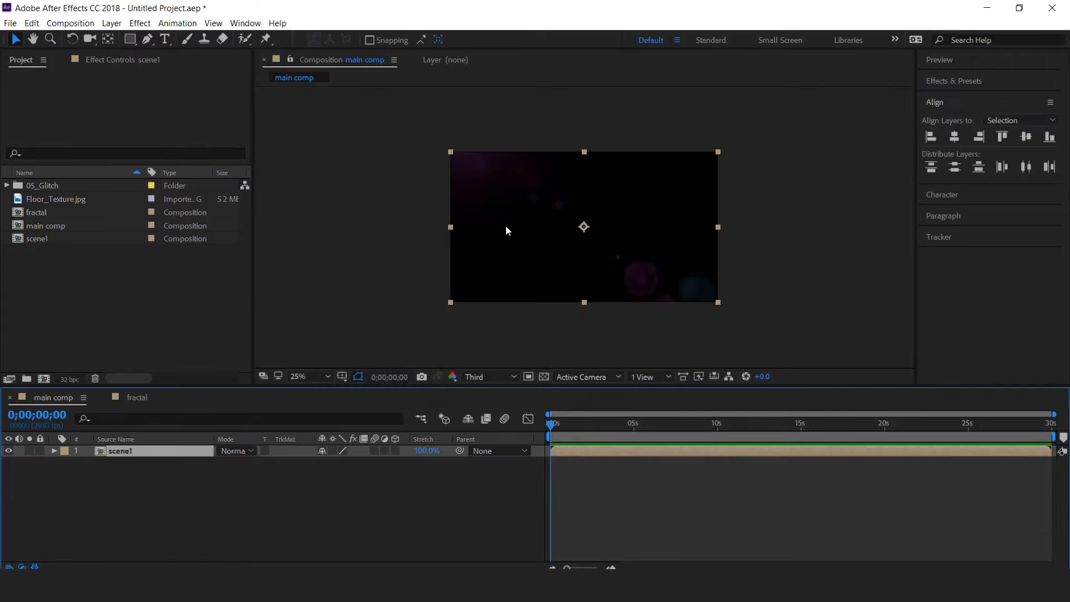
- Open the scene1 composition and place the fractal composition in it as the uppermost layer
left_click(278, 500)
left_click(149, 450)
double_click(149, 450)
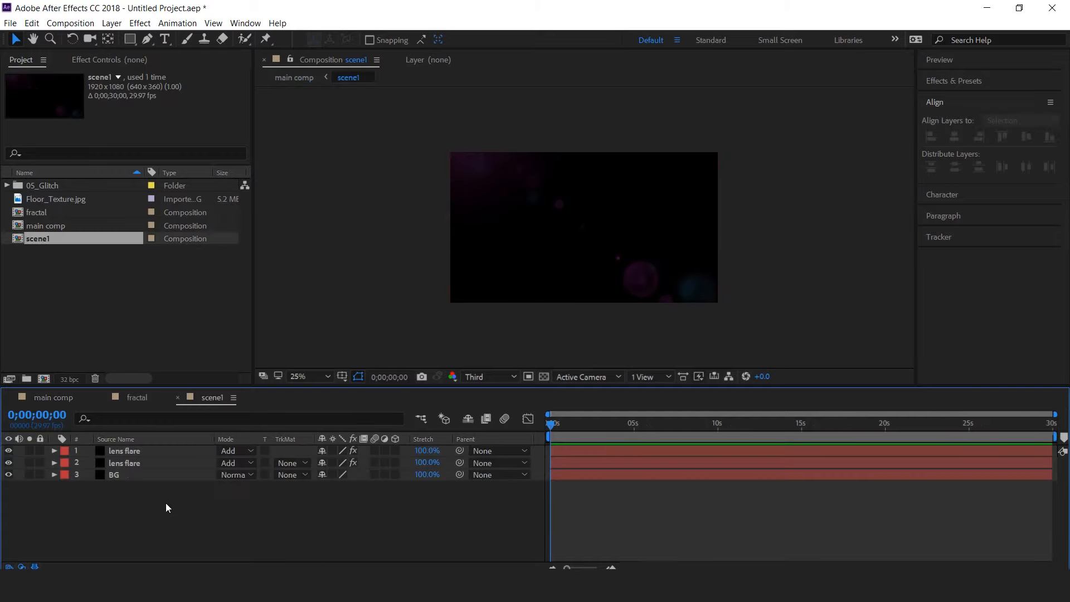
left_click(82, 270)
left_click(20, 216)
left_click_drag(65, 229, 166, 447)
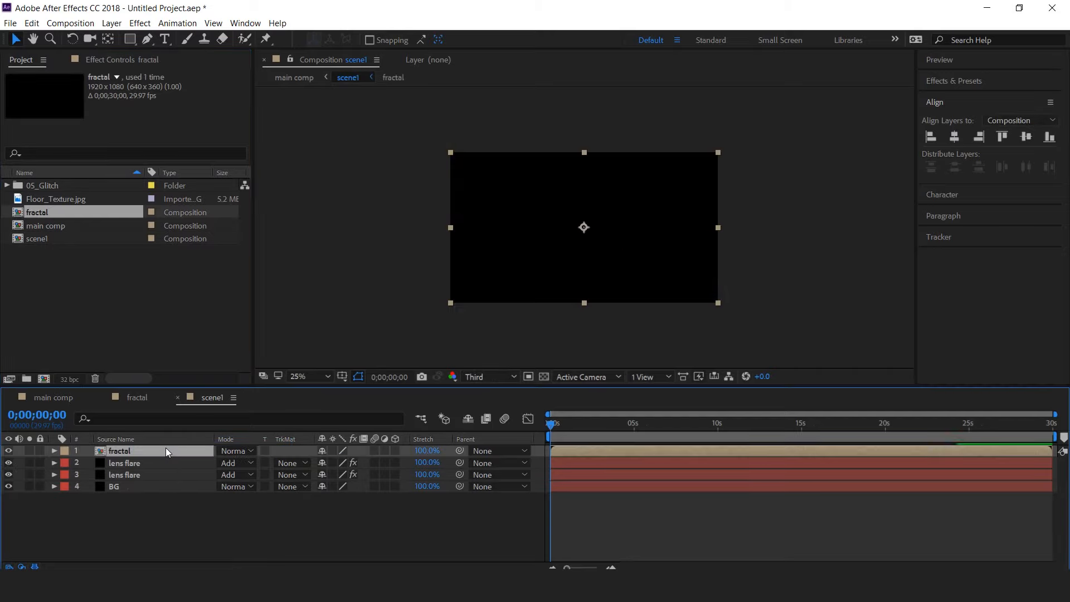
- Create a new 1920 x 1080, 30-second composition named text1
left_click(77, 307)
left_click(44, 379)
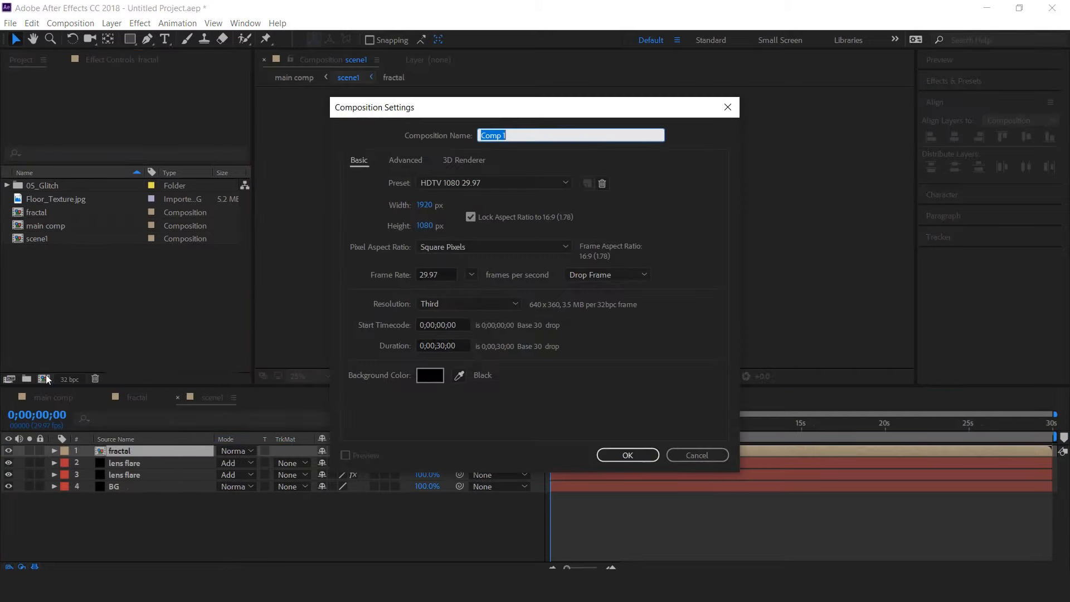
type("text")
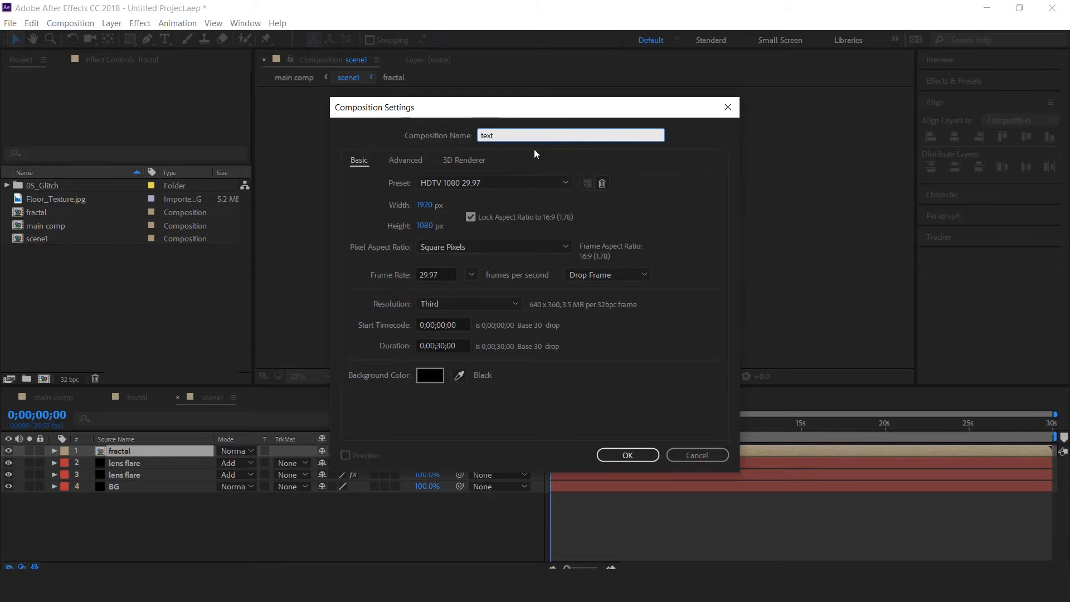
type("1")
key("Return")
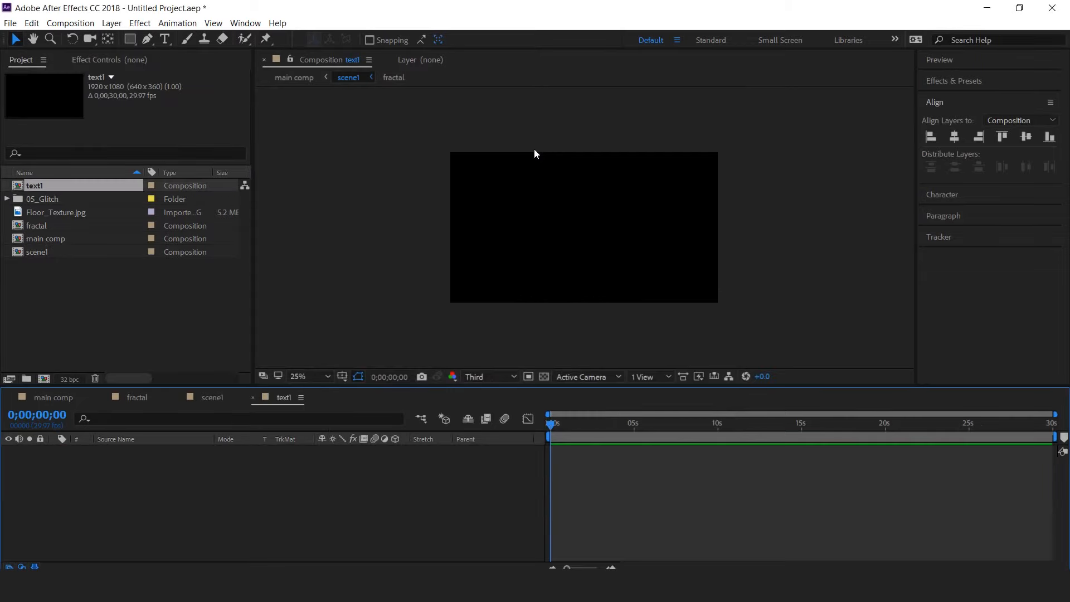
- Add the all-caps text GLITCH in Nexa Bold at 150 px, centre it in the text1 composition in both directions and close that composition
left_click(165, 40)
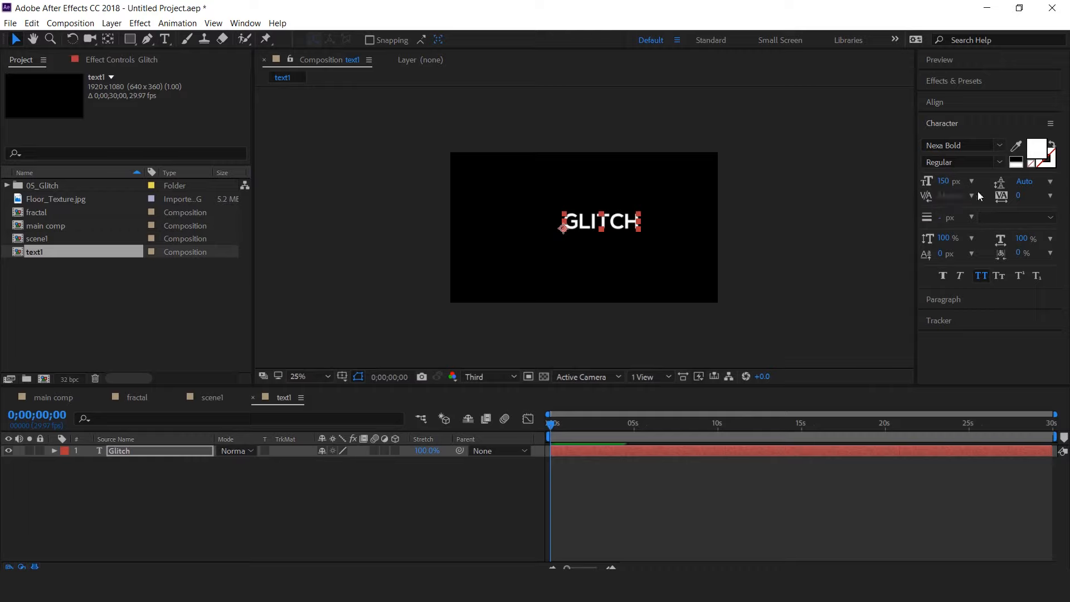
left_click(961, 103)
left_click(962, 138)
left_click(1027, 140)
left_click(442, 498)
scroll(645, 232, "up", 2)
left_click(253, 397)
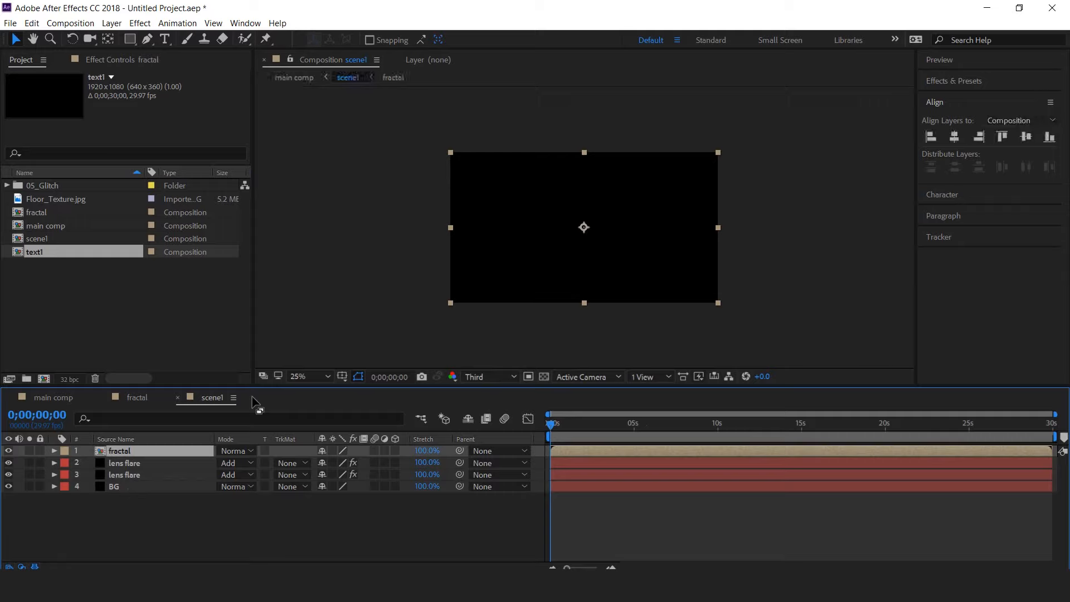
- Place the text1 composition in scene1 as the uppermost layer and hide the fractal layer
left_click(84, 281)
left_click(24, 253)
left_click_drag(18, 255, 120, 451)
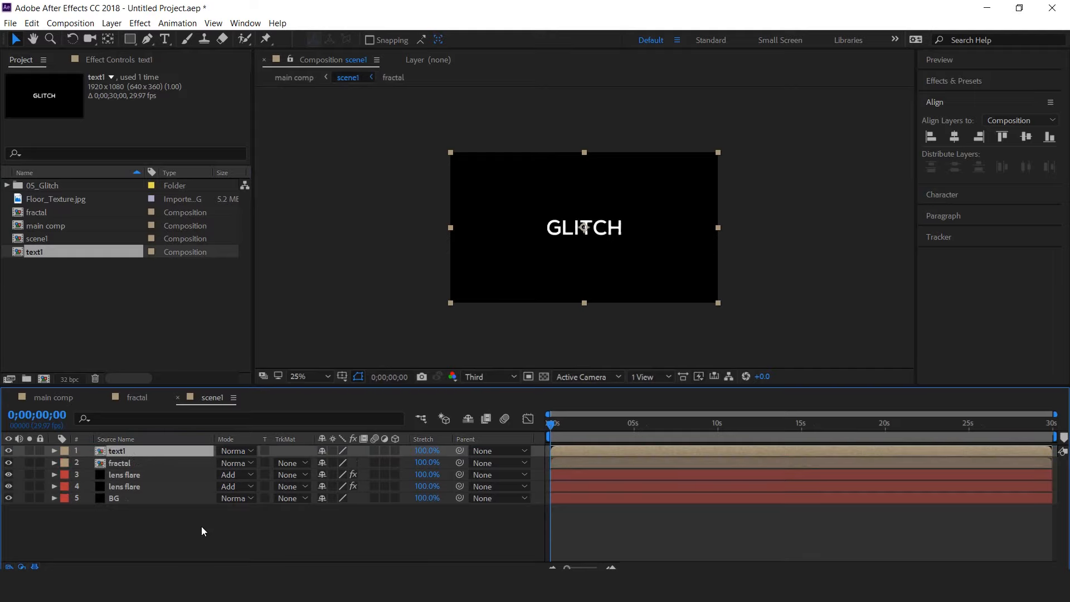
left_click(202, 526)
left_click(134, 464)
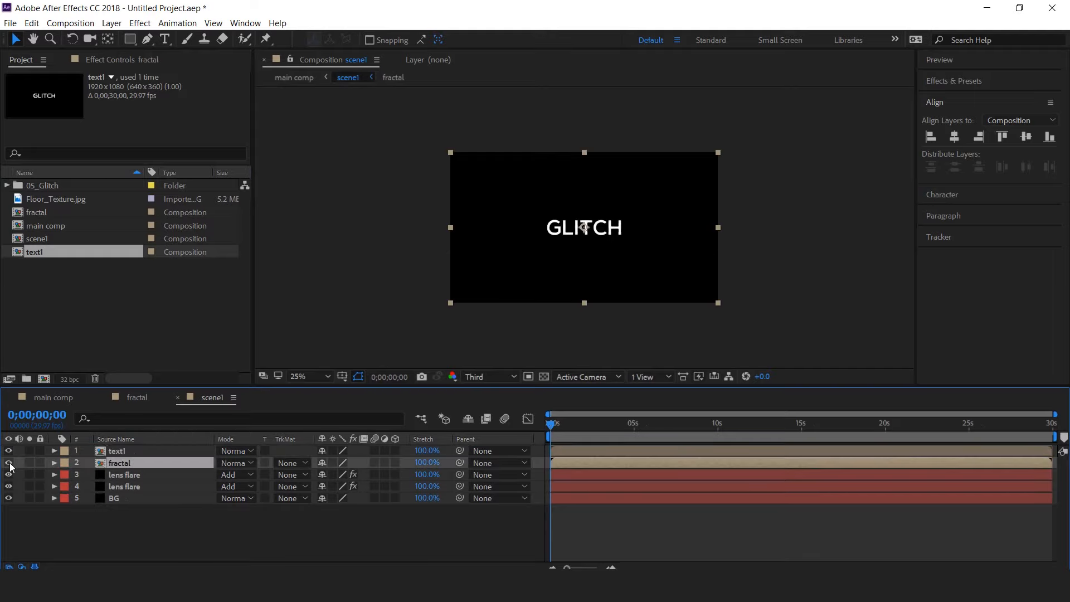
left_click(9, 463)
- Apply the Displacement Map effect to the text1 layer, using the fractal layer as the displacement map
left_click(124, 453)
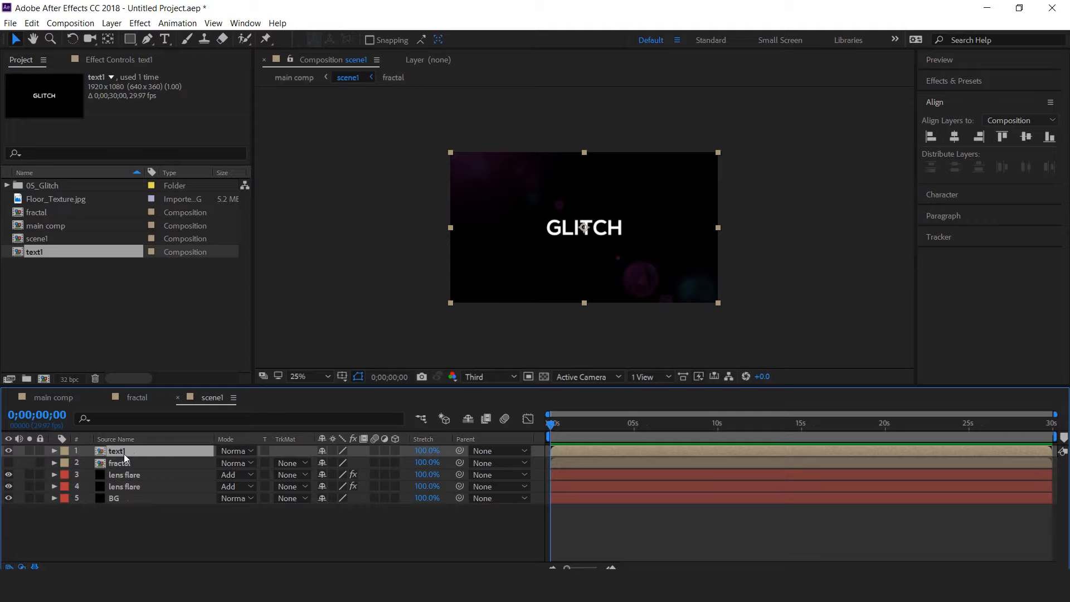
key("ctrl+space")
type("dis")
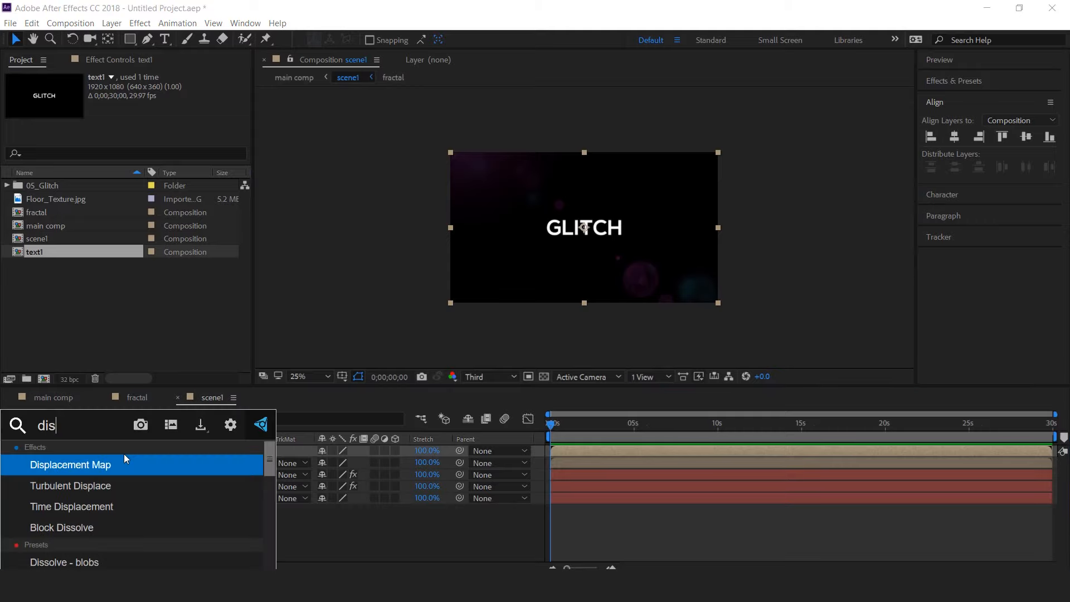
left_click(105, 463)
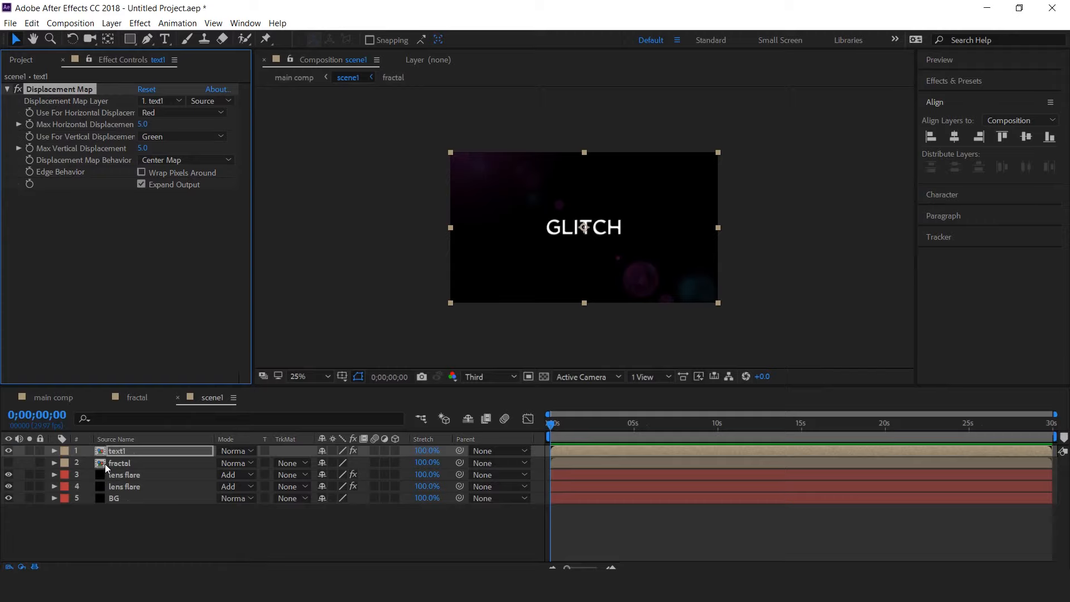
scroll(602, 234, "up", 1)
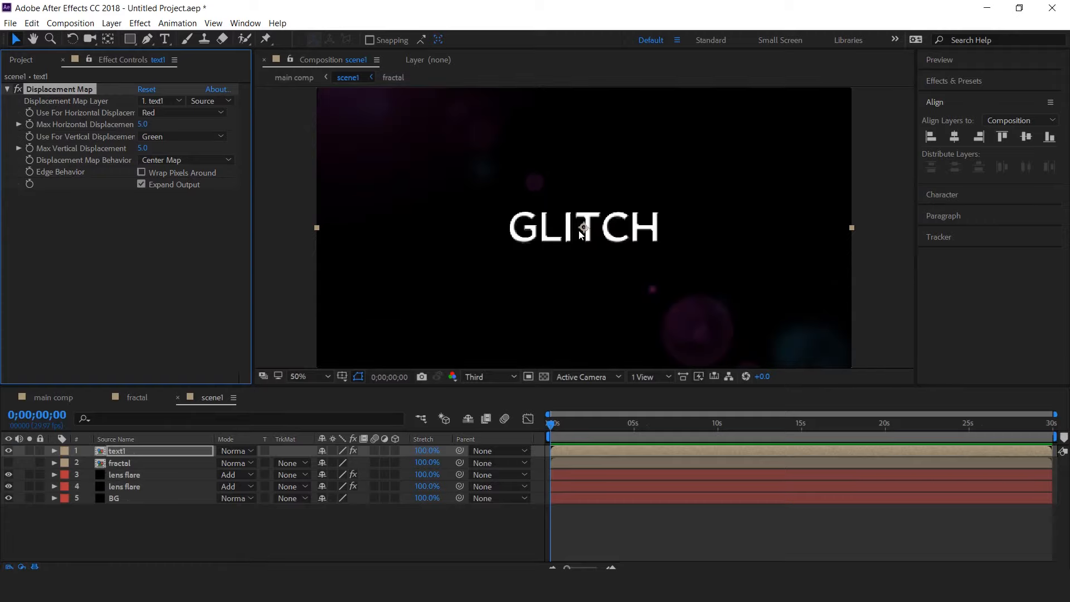
left_click(159, 101)
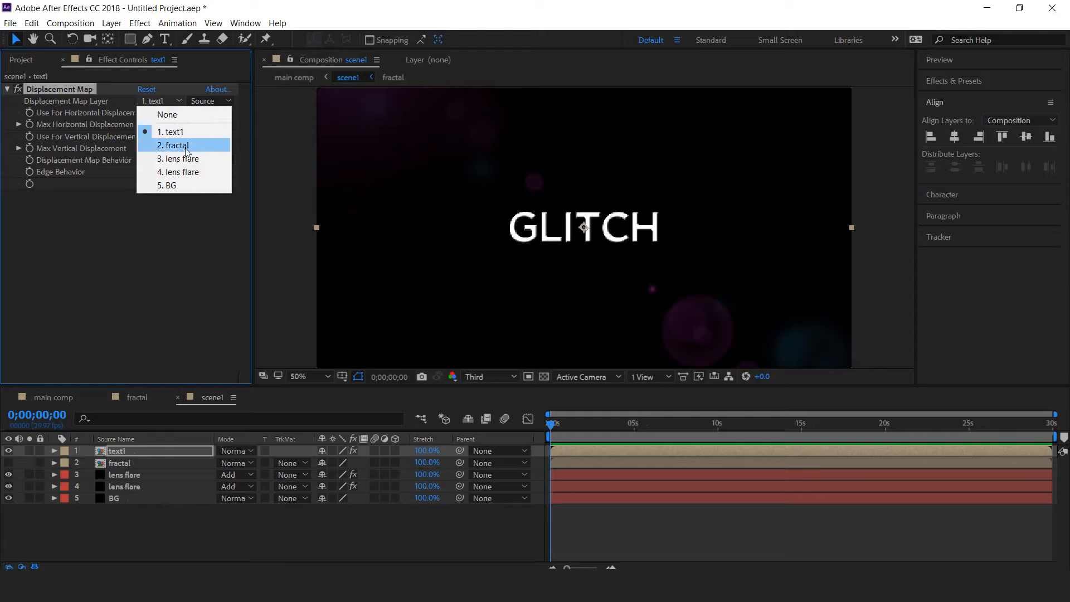
left_click(177, 145)
- Set the Displacement Map's maximum horizontal displacement to 60 and its maximum vertical displacement to 0
key("space")
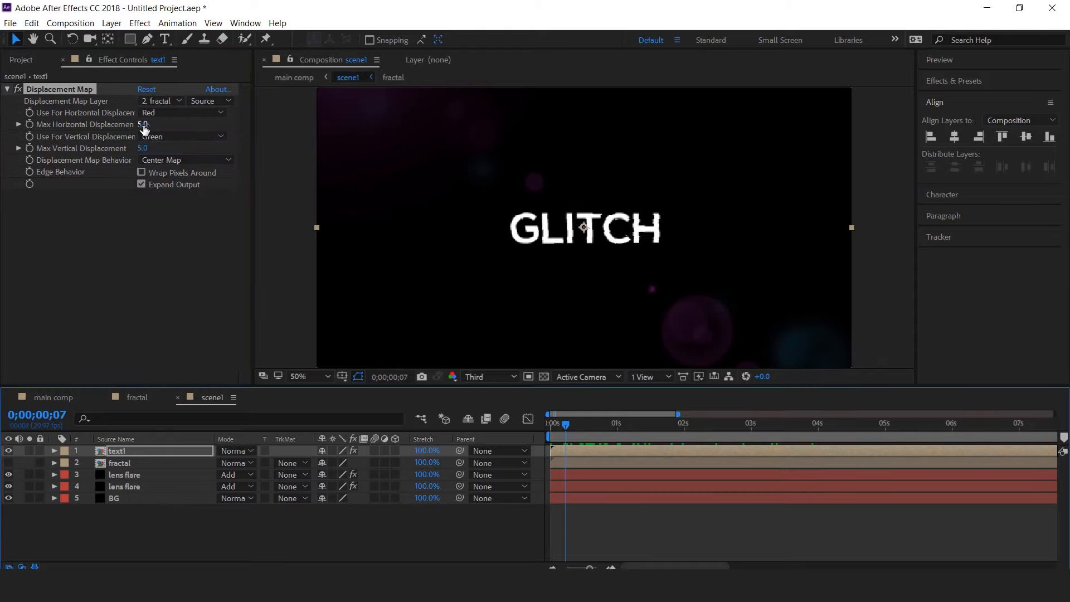
left_click_drag(143, 125, 208, 128)
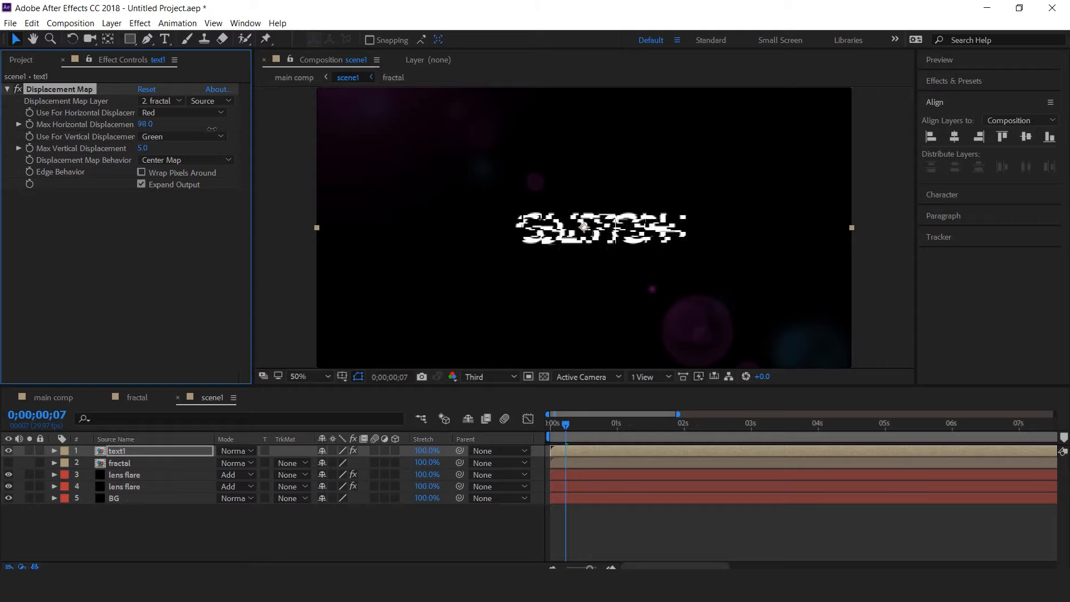
left_click(141, 125)
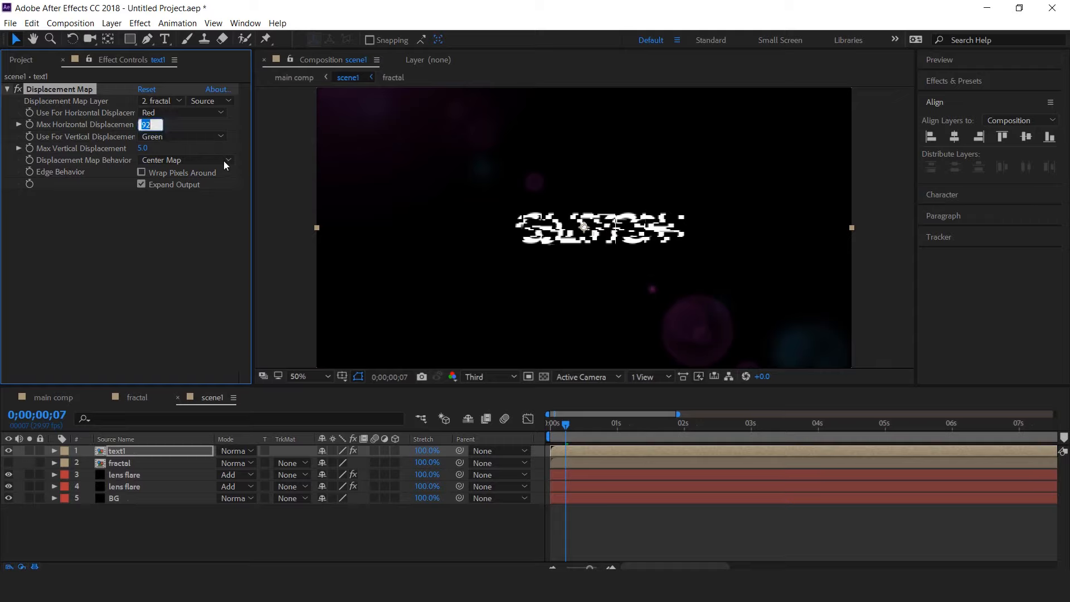
type("60")
key("Return")
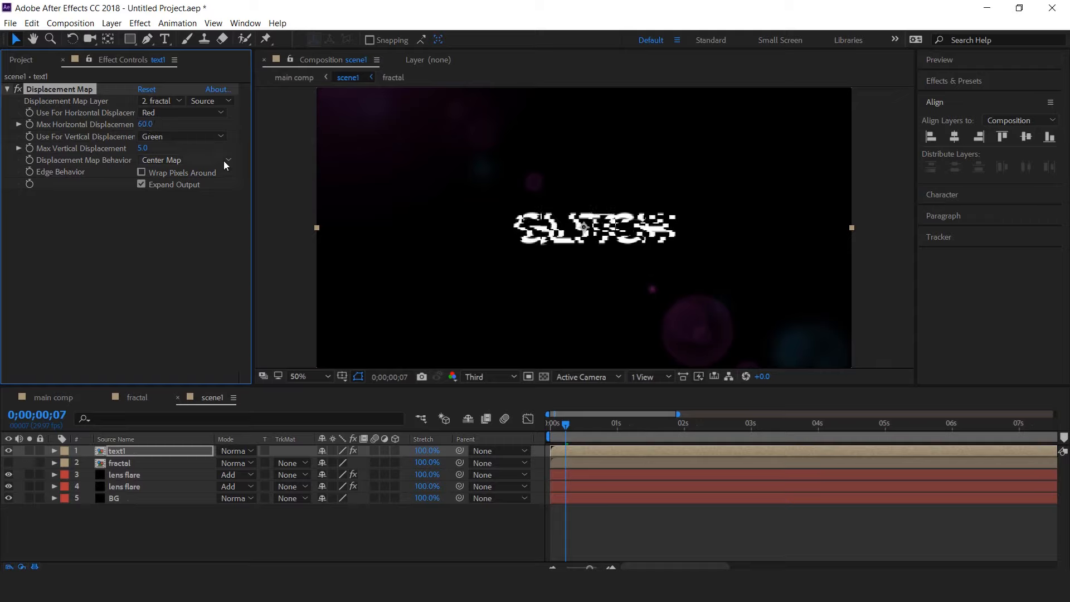
left_click(143, 147)
type("0")
key("Return")
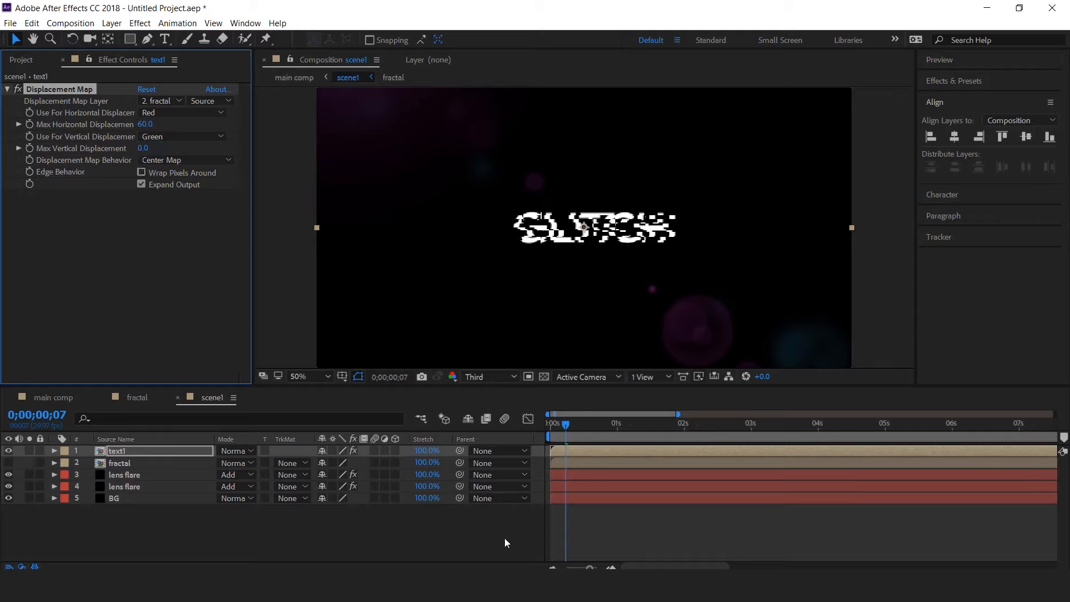
- Duplicate the Displacement Map effect on text1, giving the copy a maximum horizontal displacement of -199 and a vertical one of 2
left_click(153, 271)
left_click(75, 90)
key("ctrl+d")
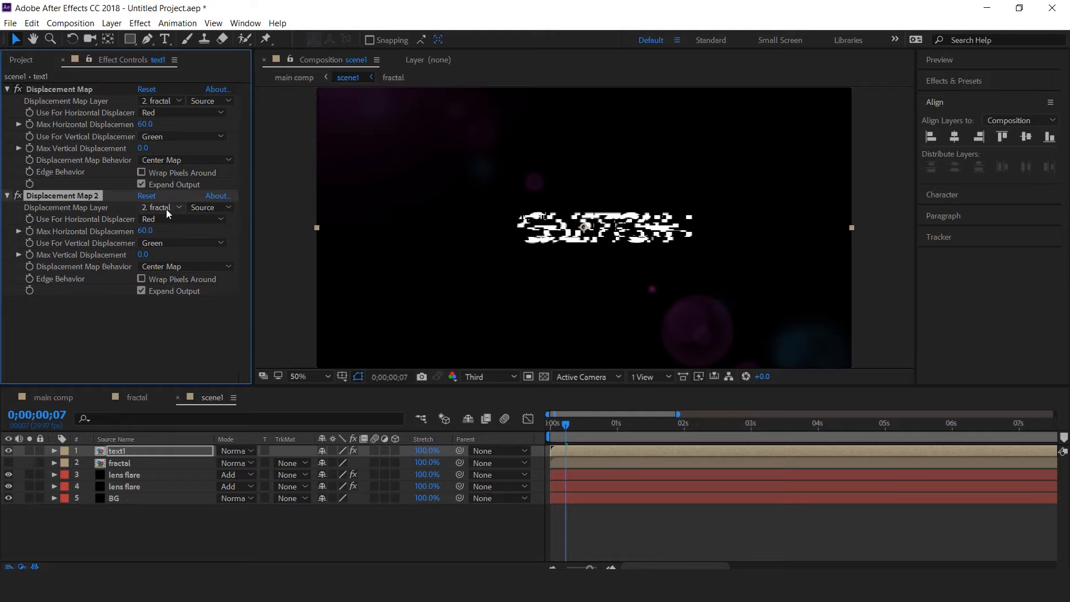
left_click(144, 231)
type("-21")
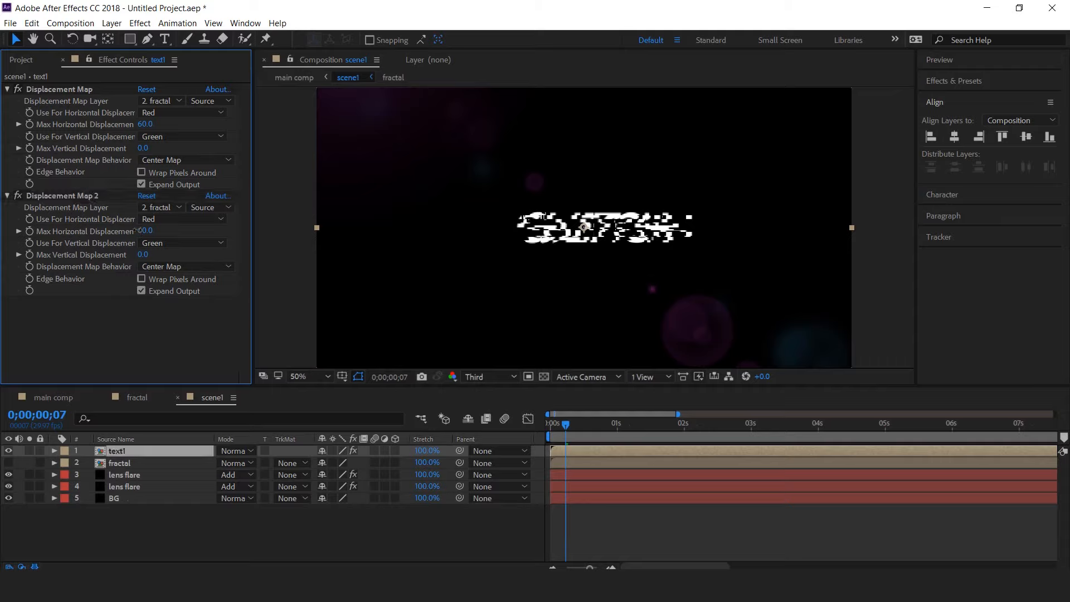
key("Return")
left_click_drag(139, 231, 61, 246)
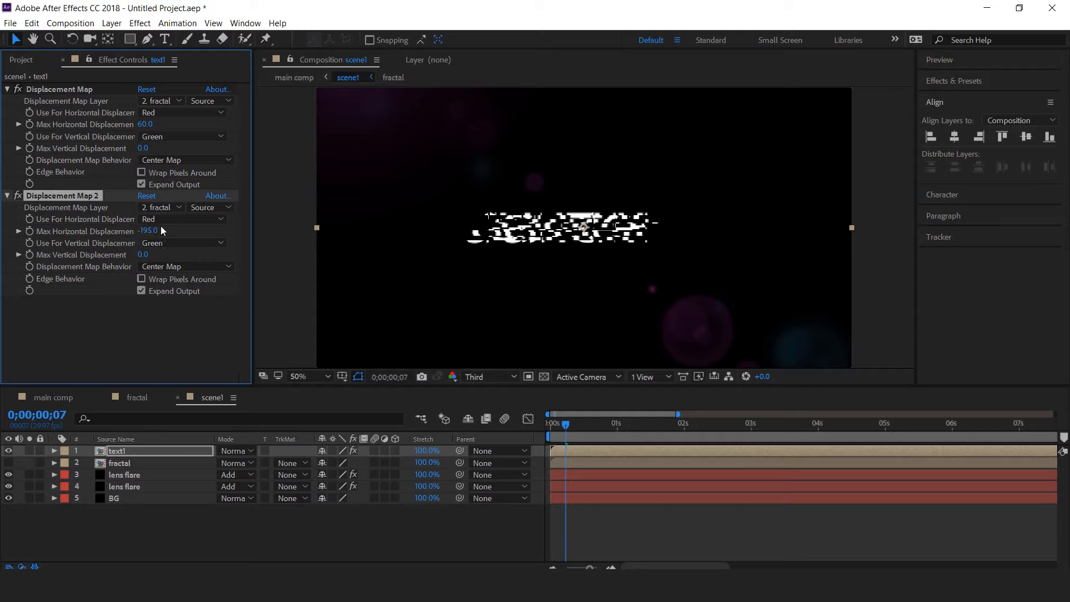
left_click_drag(151, 234, 130, 236)
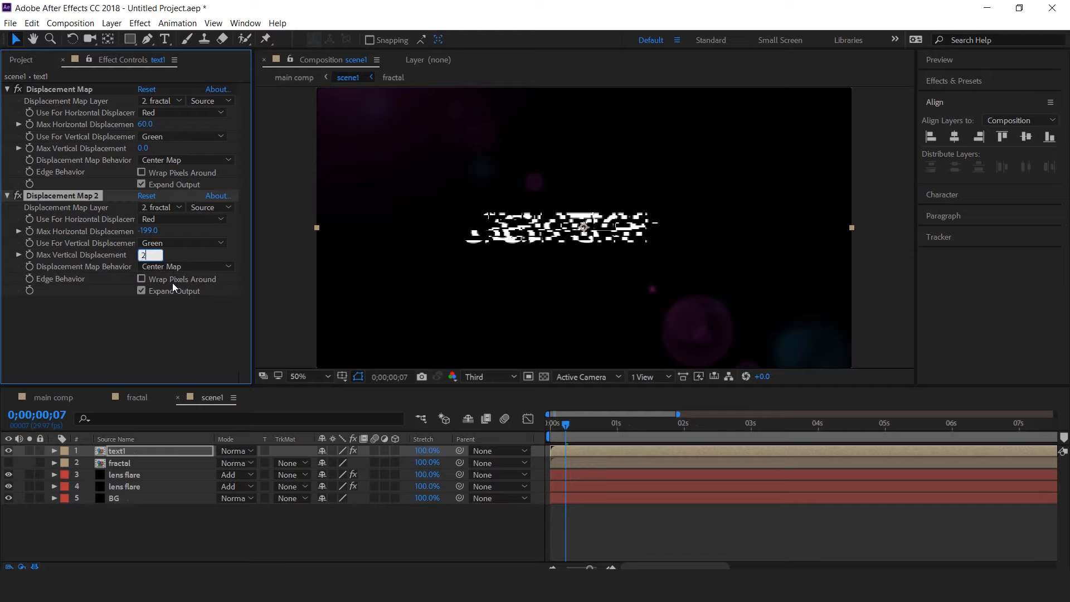
key("Return")
left_click_drag(555, 425, 582, 426)
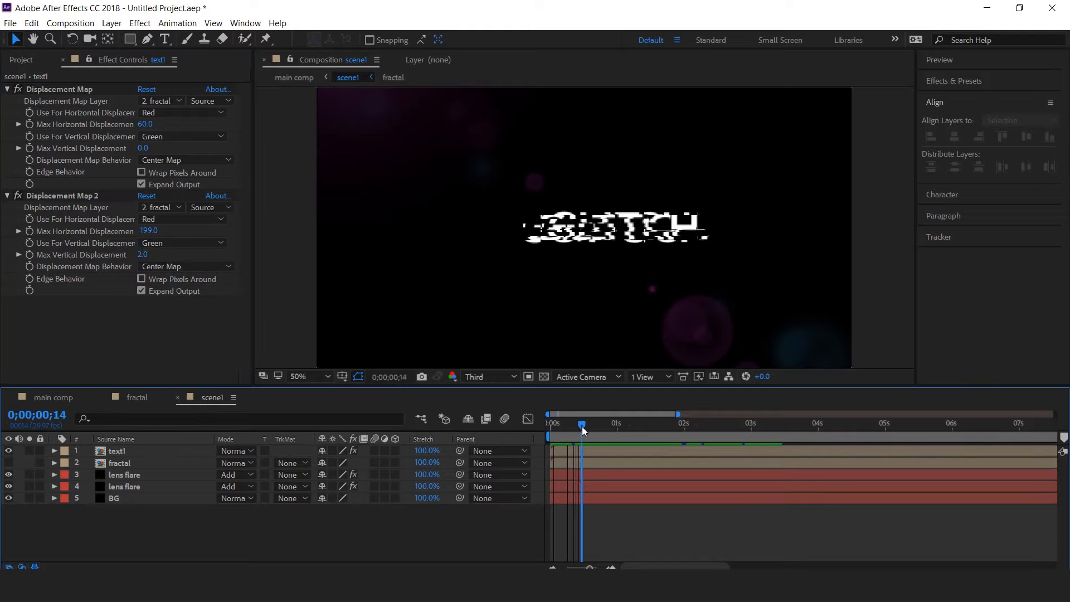
- Apply the Colorama effect to the text1 layer and use the fractal layer as its Add Phase source
left_click(125, 451)
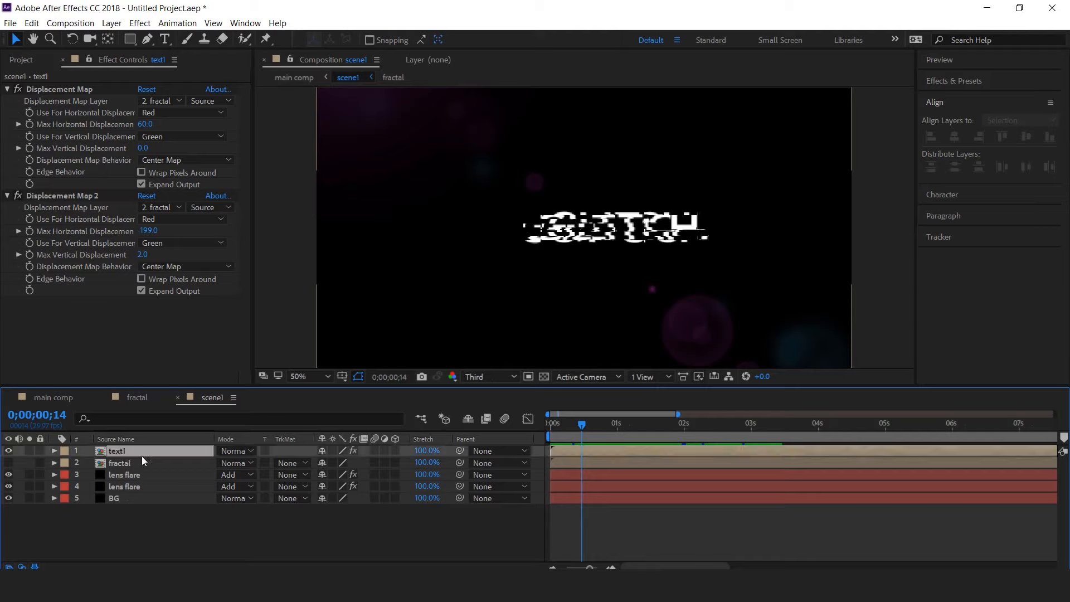
key("ctrl+space")
type("co")
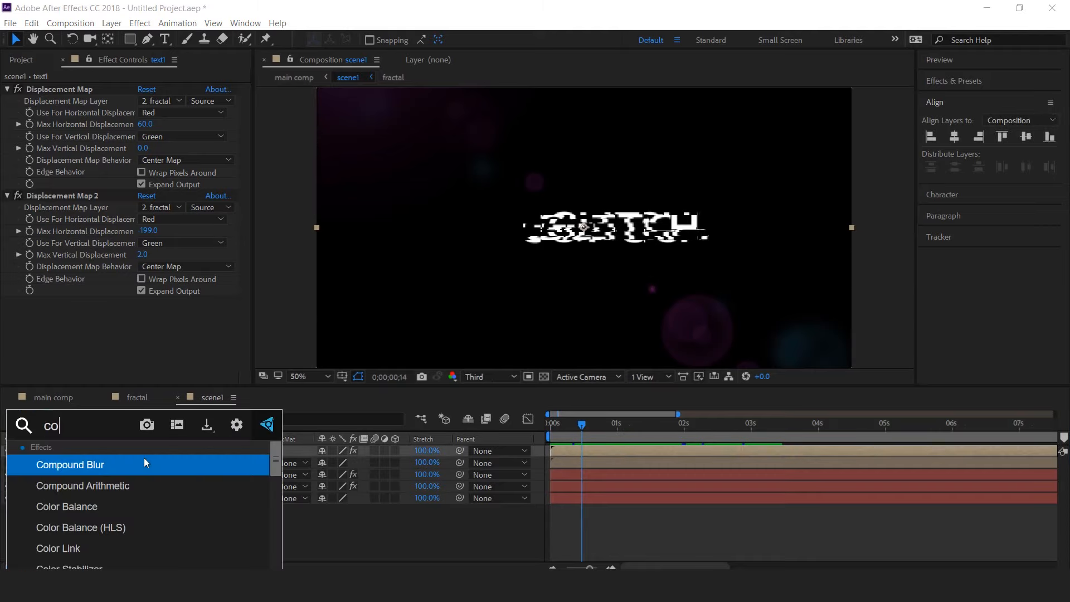
type("lora")
key("BackSpace")
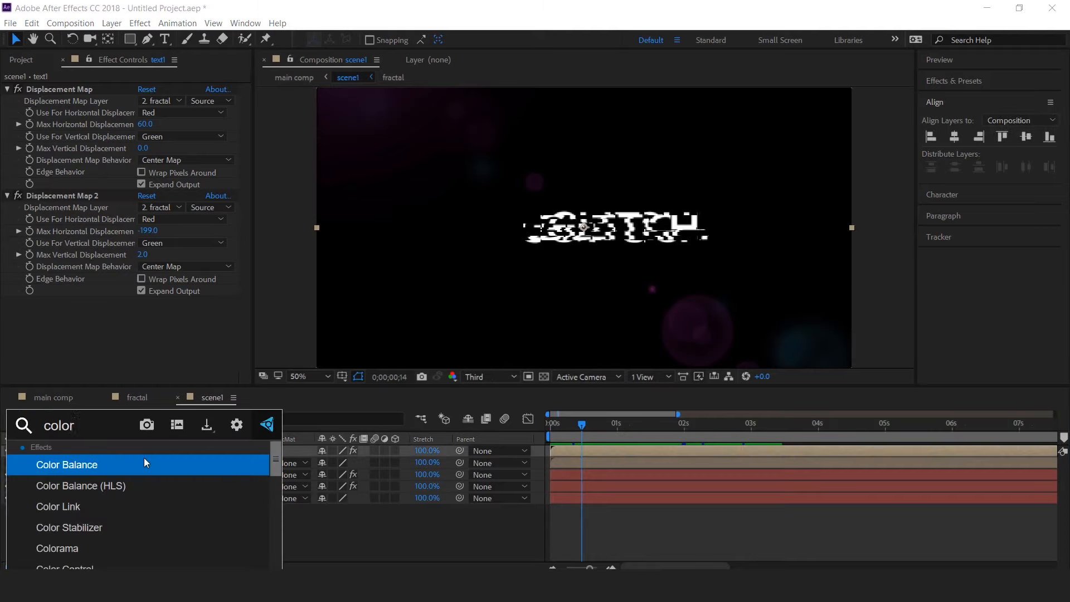
key("Escape")
left_click(19, 307)
scroll(112, 317, "down", 4)
left_click(156, 252)
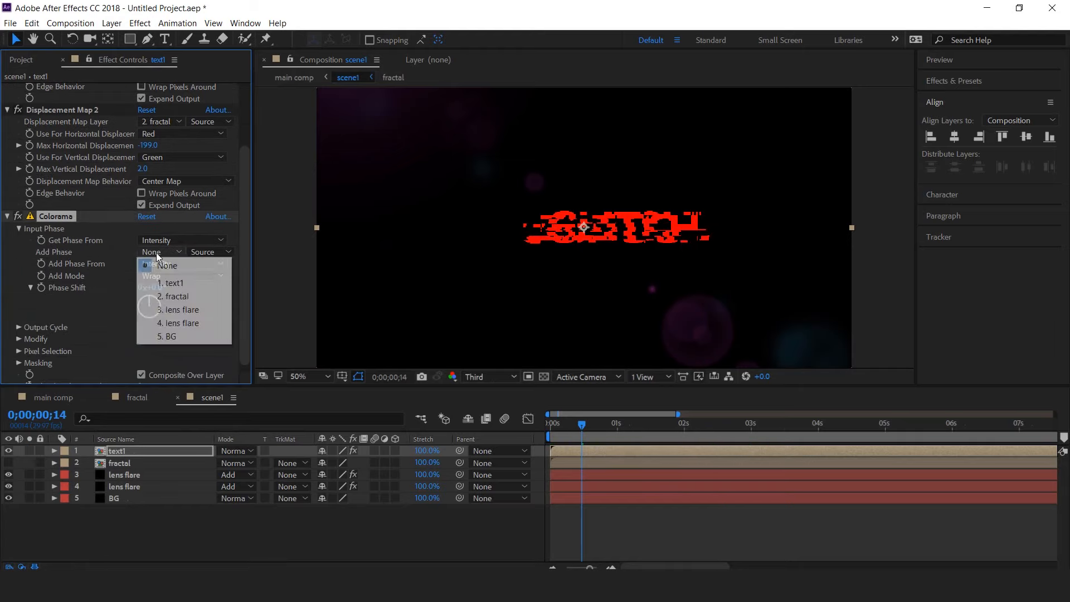
left_click(173, 295)
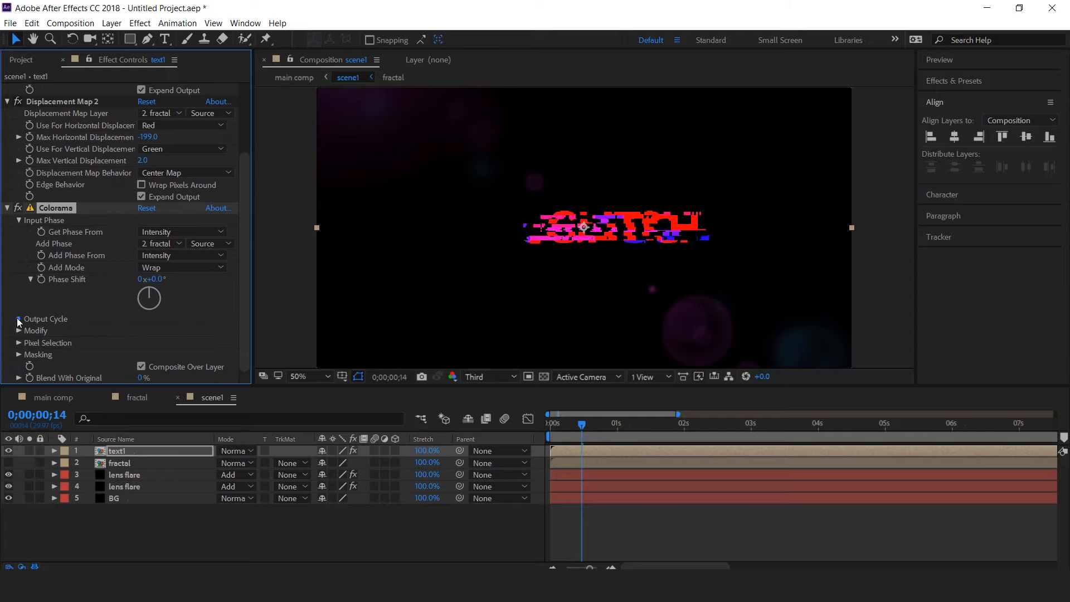
- Remove the green, yellow and blue colour stops from Colorama's Output Cycle
left_click(17, 318)
scroll(46, 316, "down", 6)
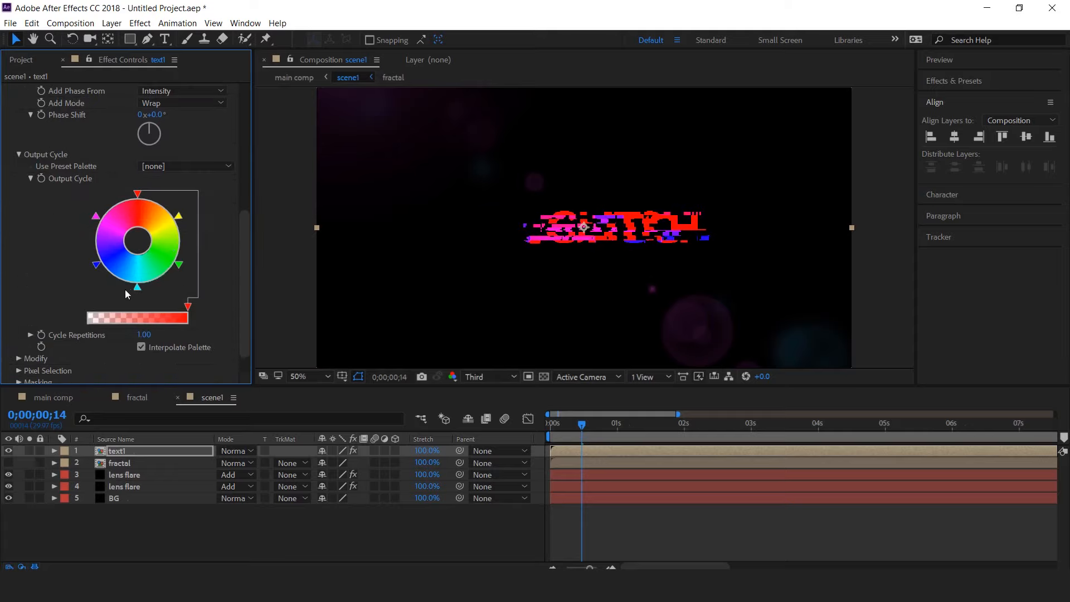
left_click_drag(178, 263, 208, 272)
left_click_drag(178, 216, 205, 207)
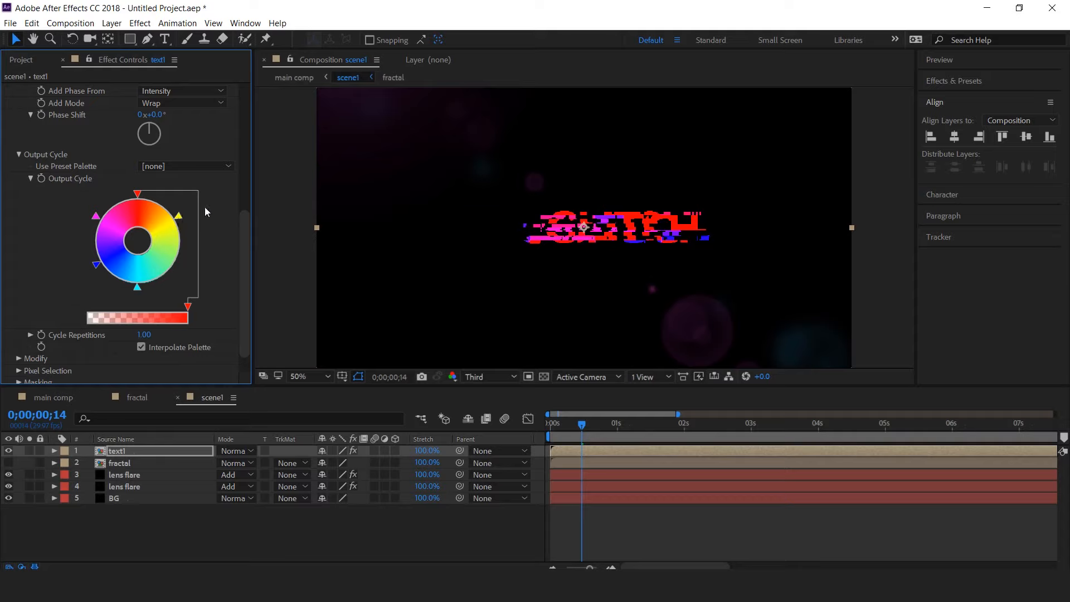
left_click_drag(101, 266, 78, 281)
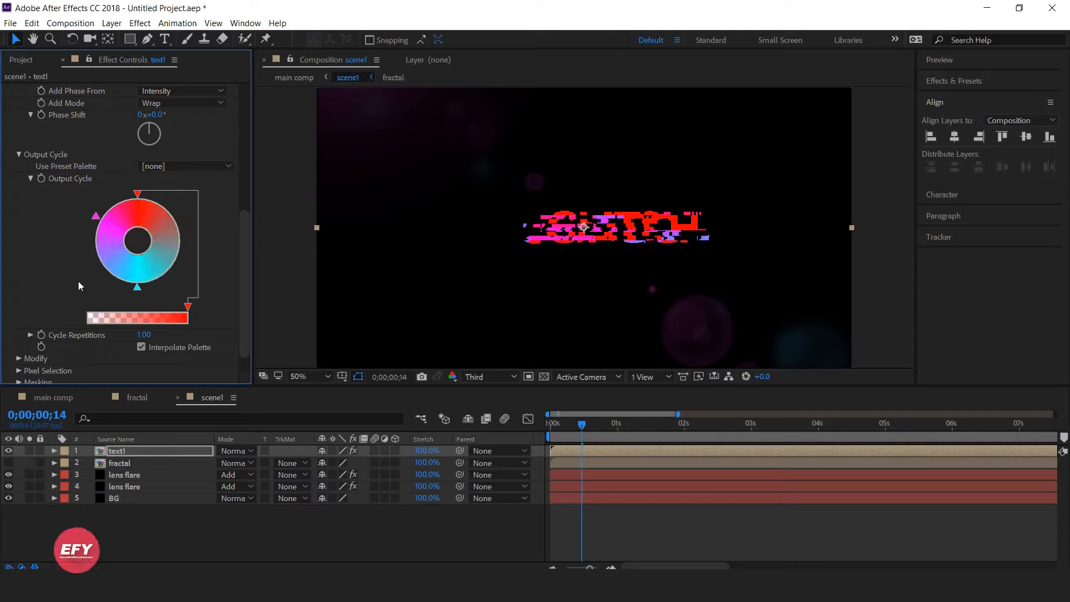
- Change the red colour stop of Colorama's Output Cycle to white and check the text at another frame
double_click(138, 196)
left_click(22, 203)
left_click(35, 245)
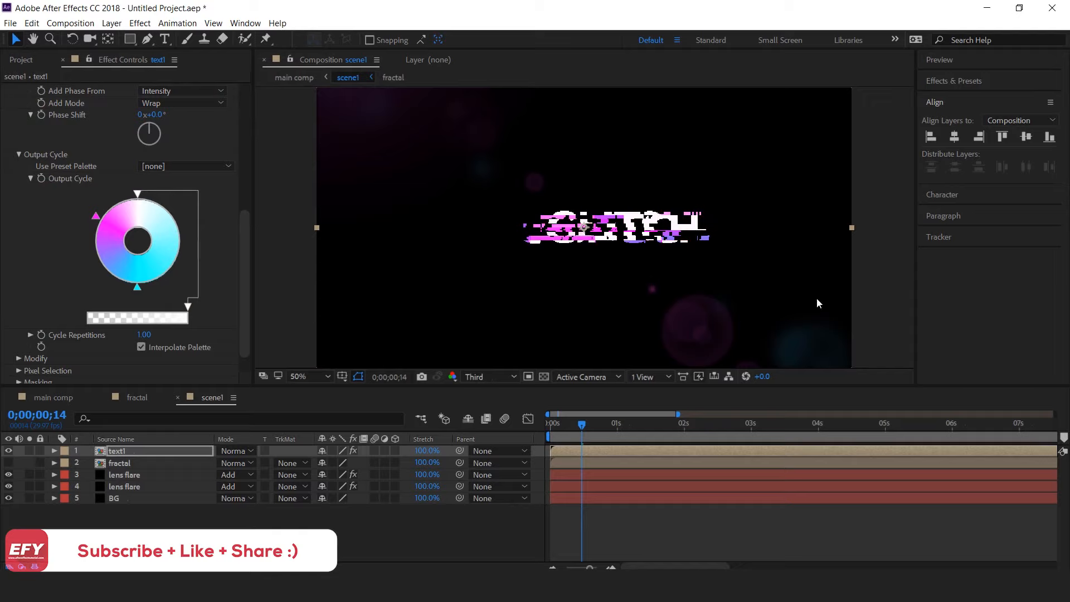
left_click(590, 426)
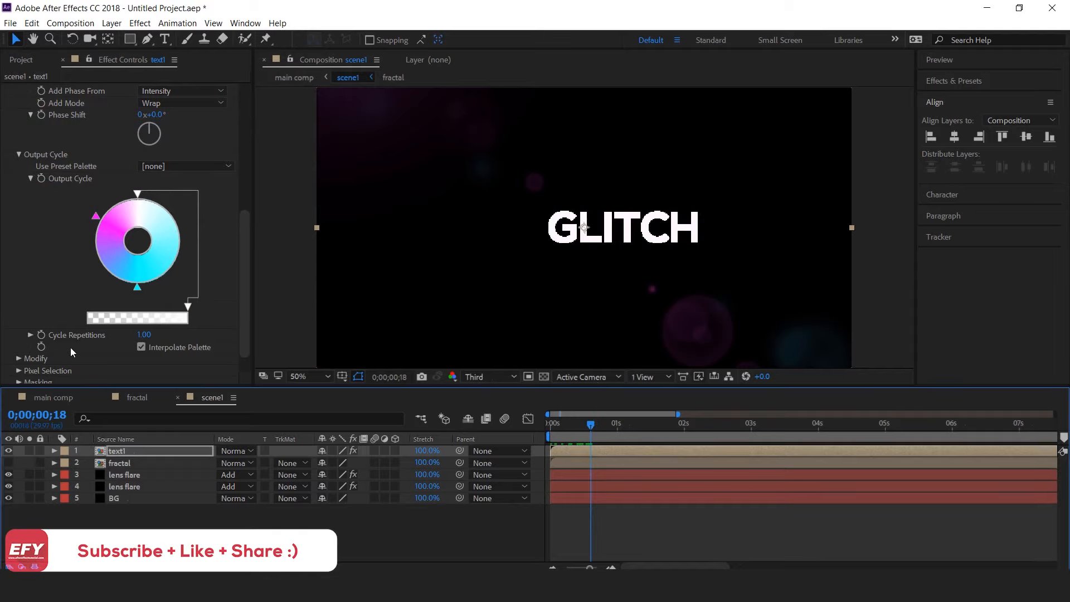
- Turn off Modify Alpha and Composite Over Layer in Colorama, check nearby frames and collapse the effect
scroll(70, 346, "down", 1)
left_click(18, 330)
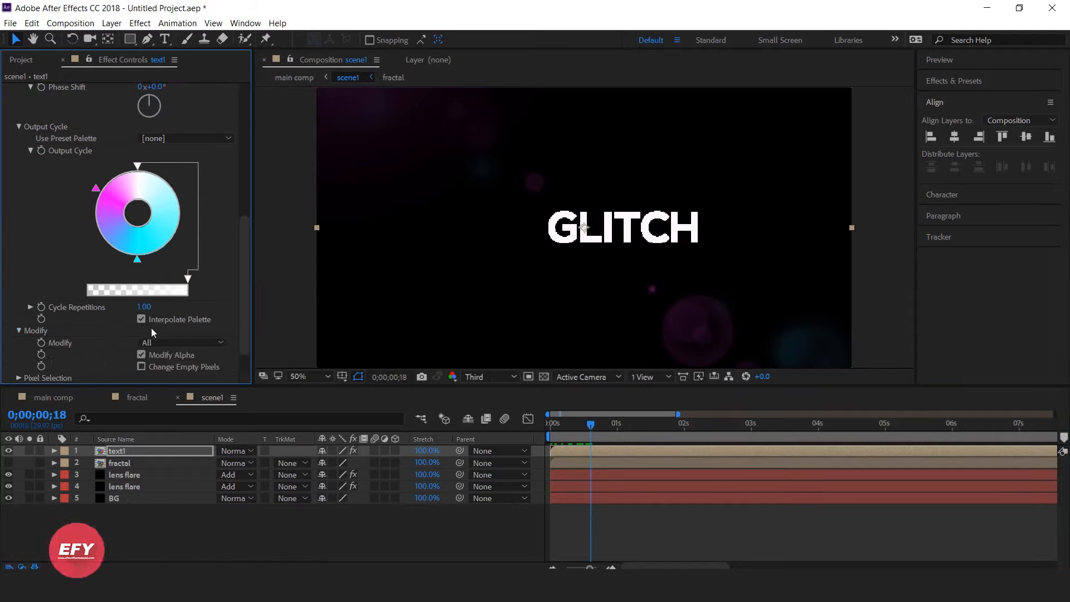
scroll(151, 329, "down", 1)
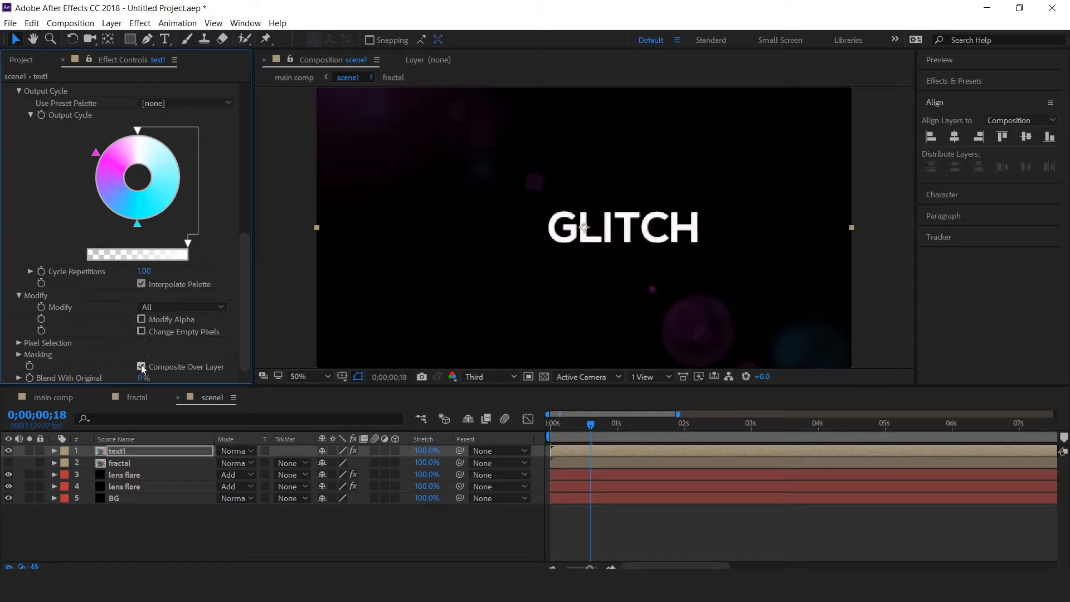
left_click_drag(564, 428, 597, 428)
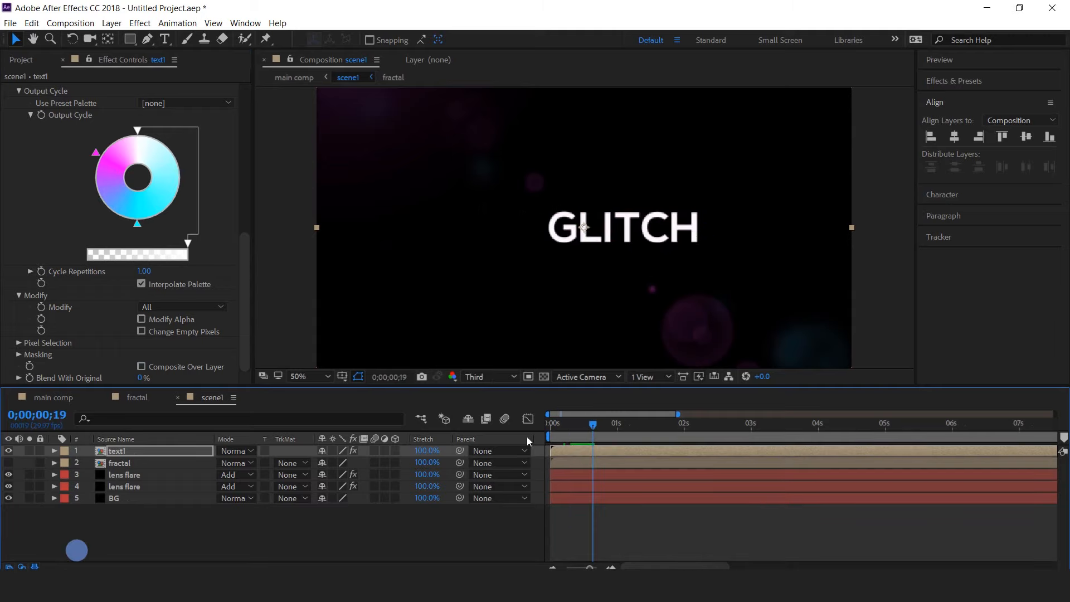
scroll(32, 189, "up", 8)
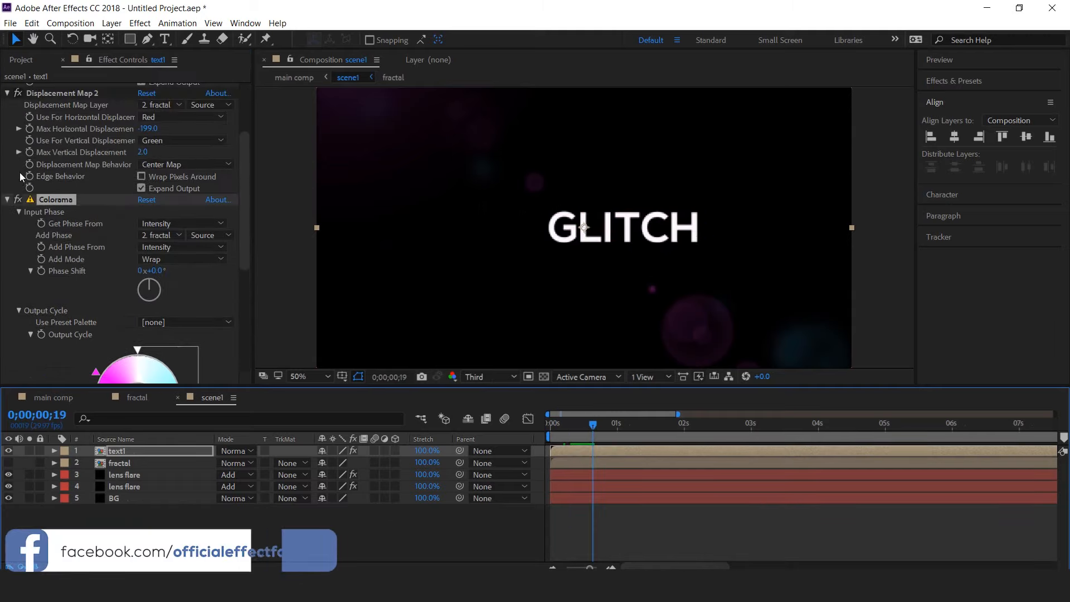
left_click(8, 199)
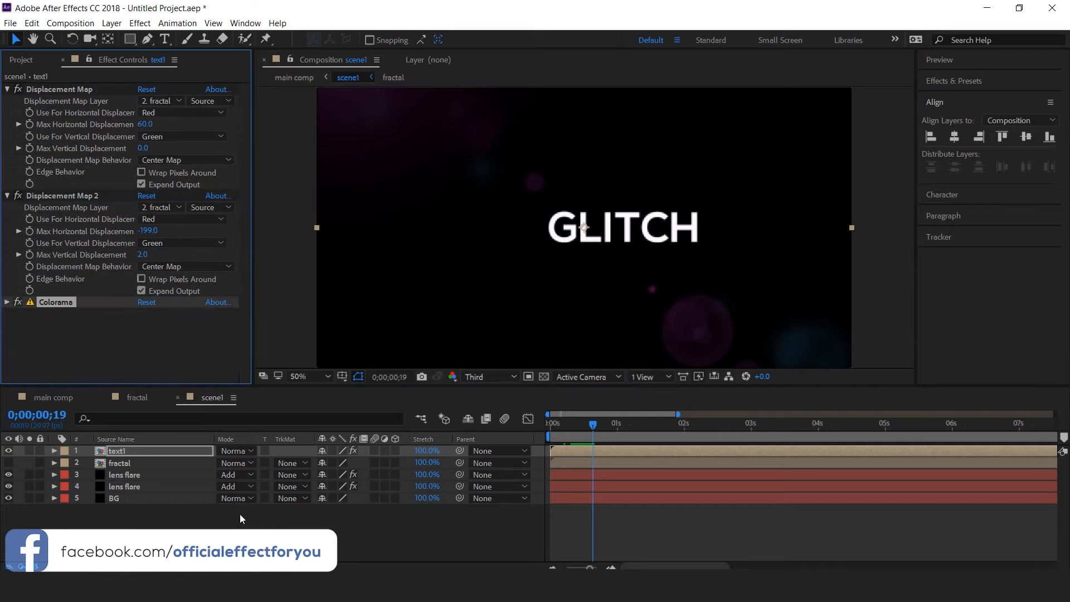
- Apply the Set Matte effect to the text1 layer, taking the matte from the fractal layer
left_click(148, 450)
key("ctrl+space")
type("set")
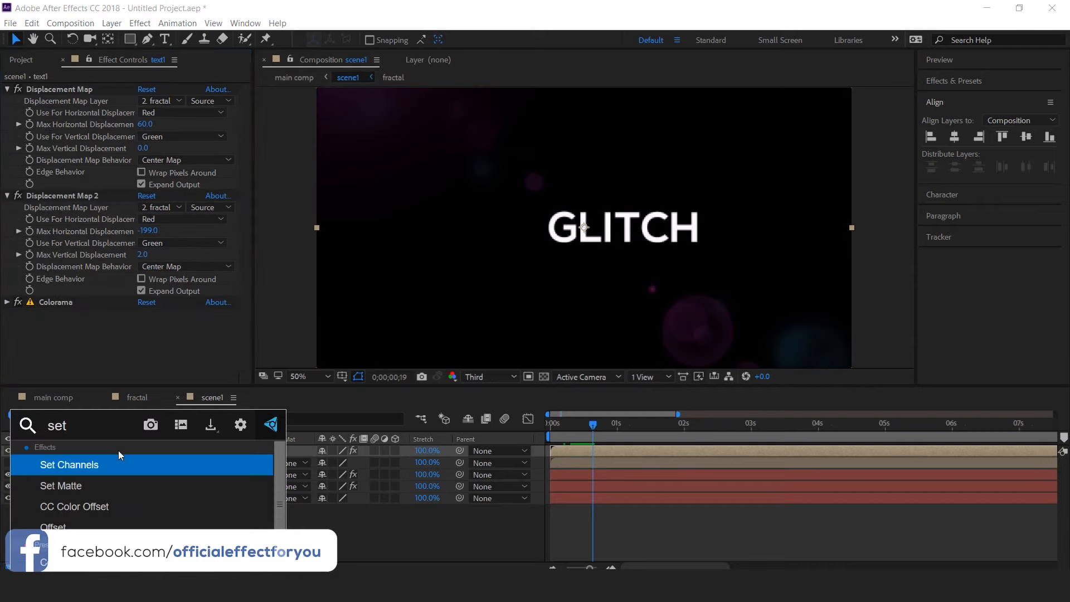
left_click(54, 486)
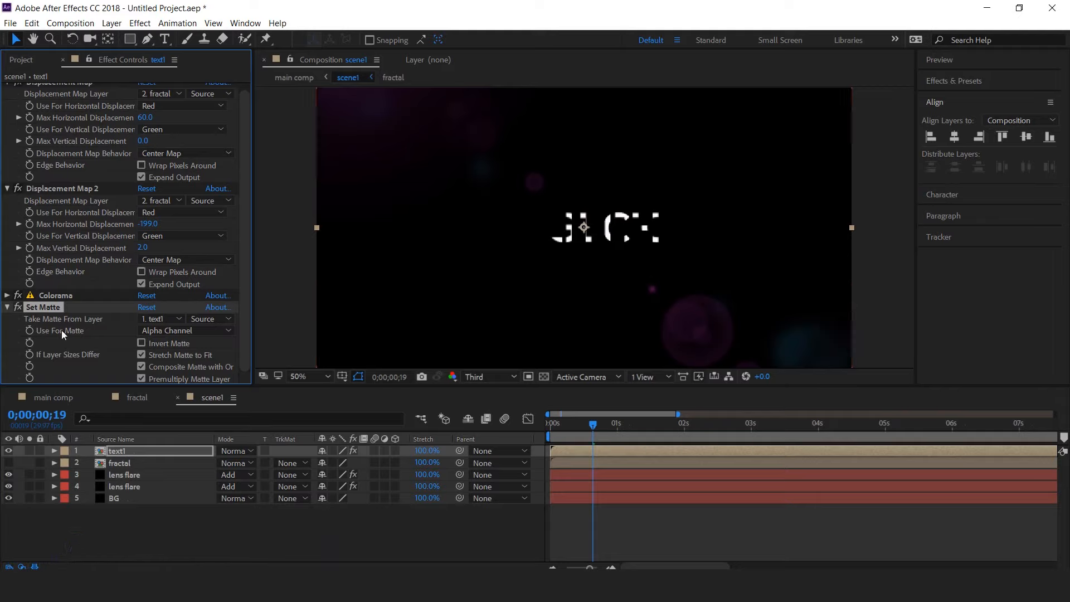
left_click(162, 315)
left_click(179, 366)
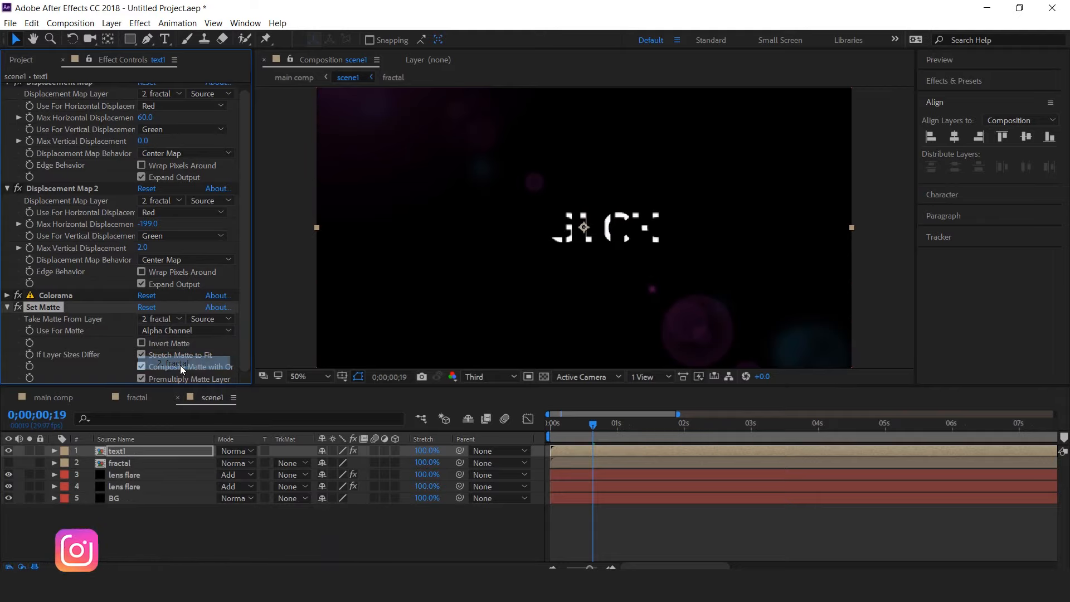
- Set Set Matte to use the fractal layer's Luminance as the matte and check the text at nearby frames
left_click(178, 331)
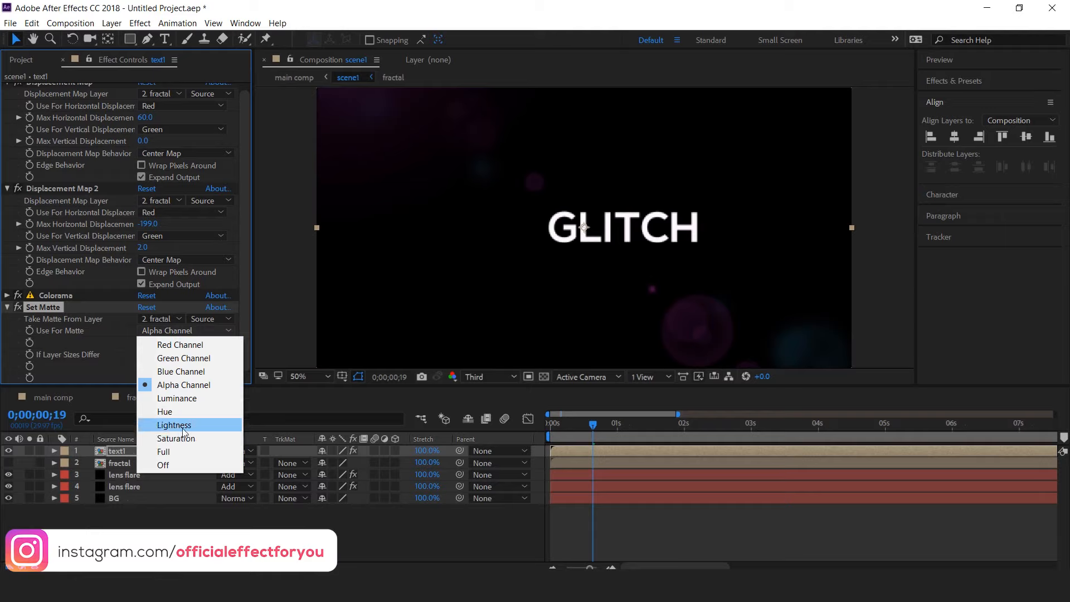
left_click(177, 398)
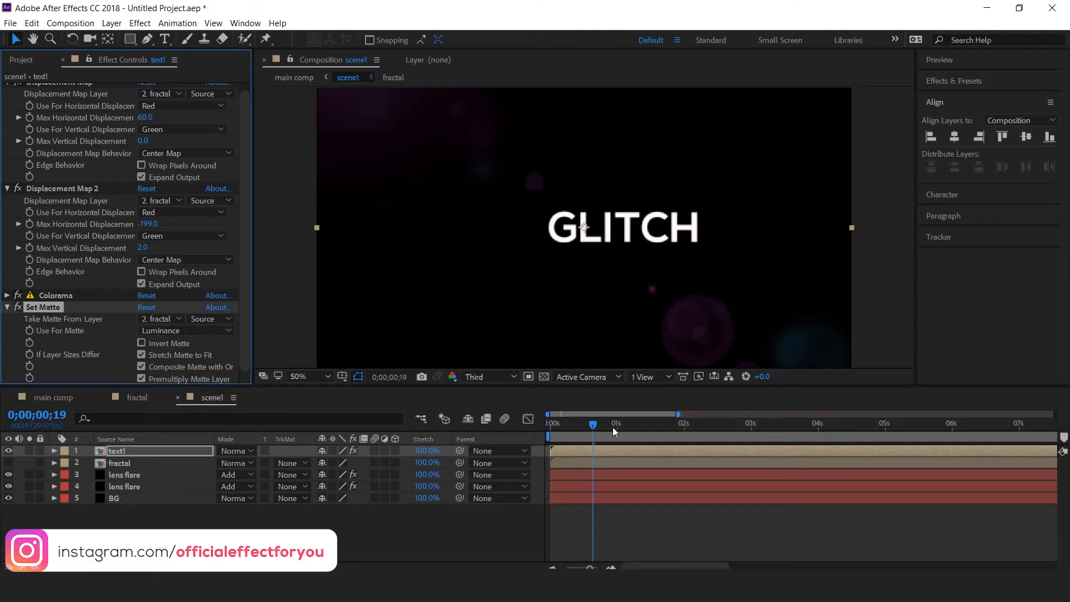
mouse_move(592, 425)
left_mouse_down()
mouse_move(557, 429)
mouse_move(583, 430)
left_mouse_up()
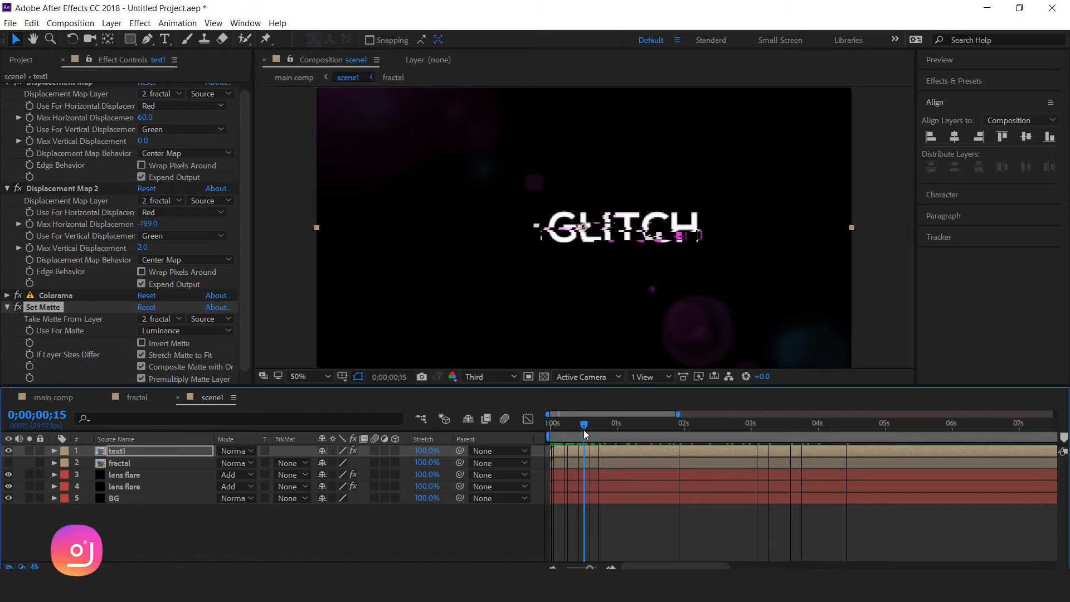
left_click(599, 429)
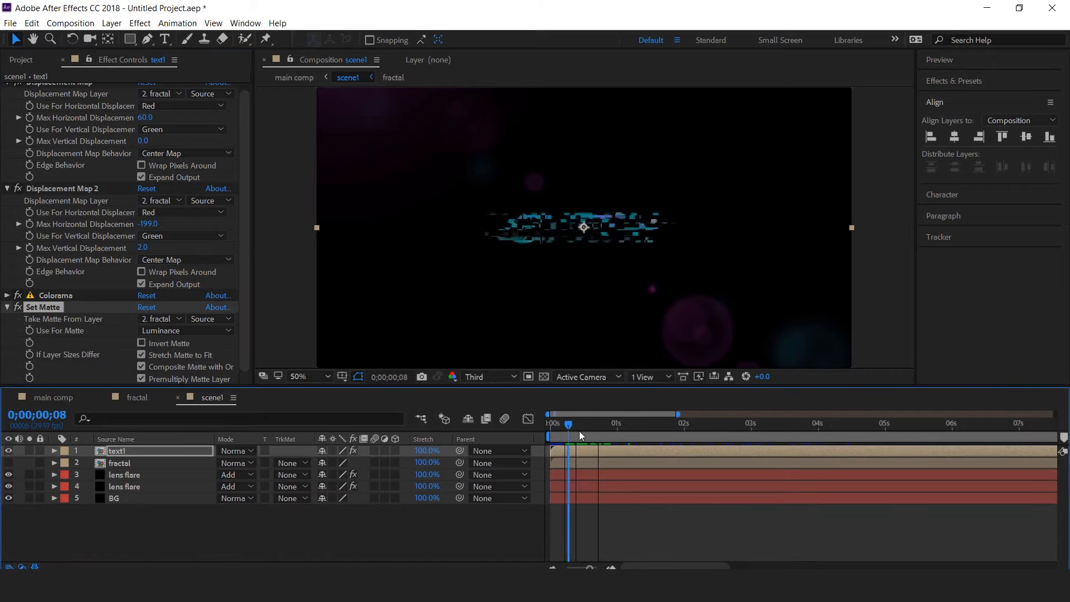
- Apply the Transform effect to text1, set its horizontal position to 807 and preview the animation from the start
key("ctrl+space")
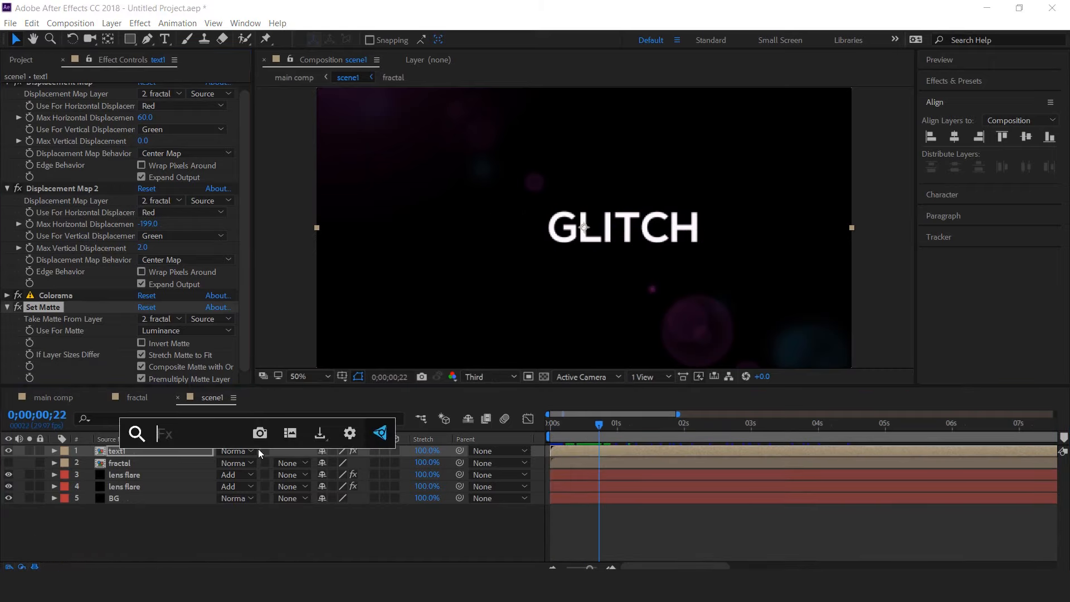
type("tra")
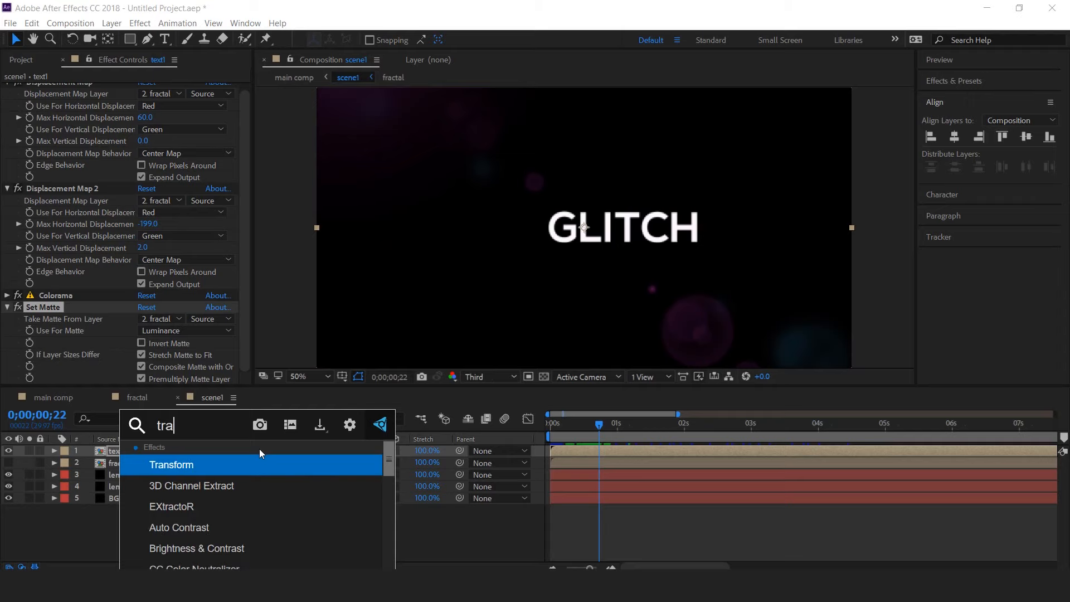
key("Return")
left_click(607, 429)
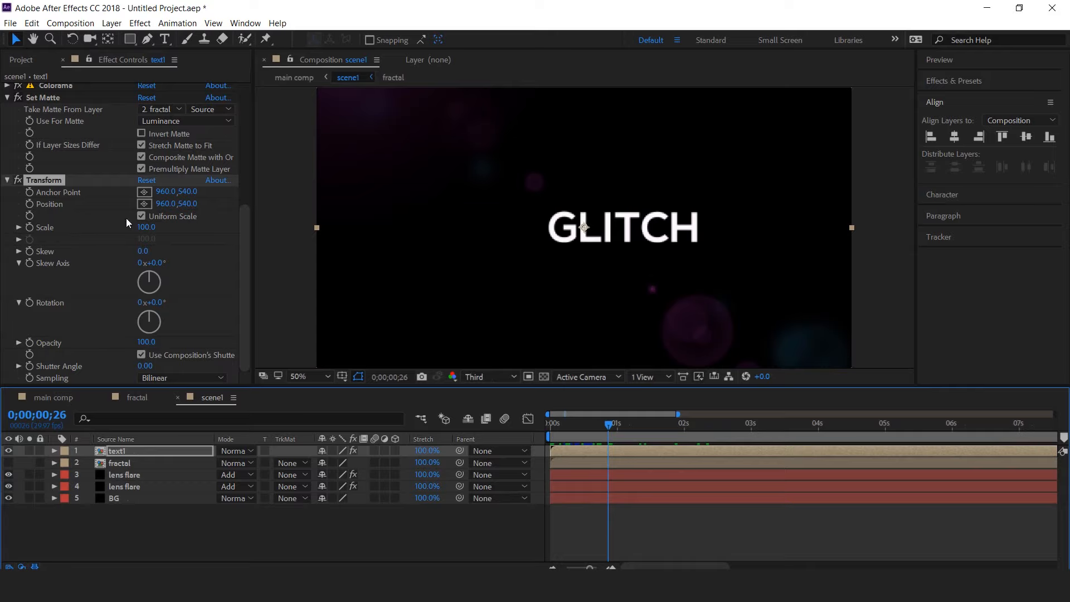
left_click_drag(165, 203, 65, 211)
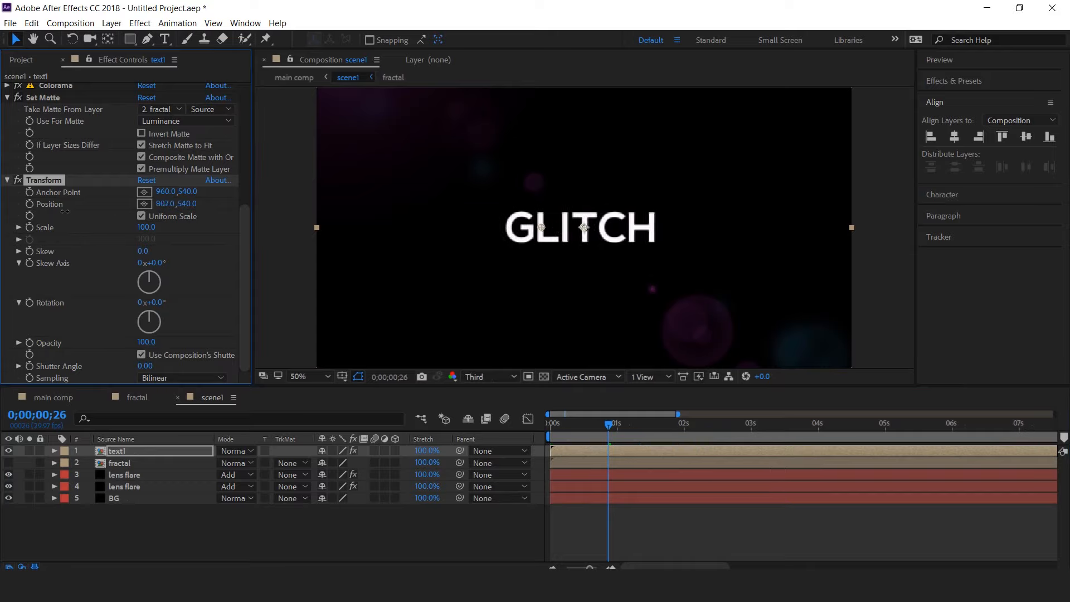
left_click(549, 427)
key("space")
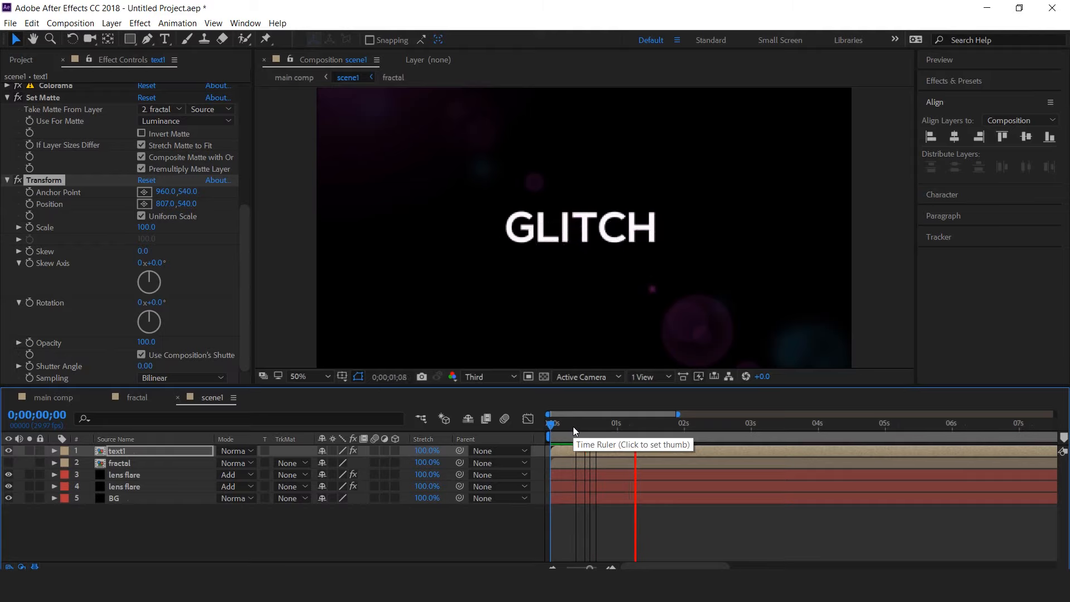
- Add an adjustment layer named glow above text1 in scene1 and set its blending mode to Add
right_click(477, 513)
mouse_move(518, 382)
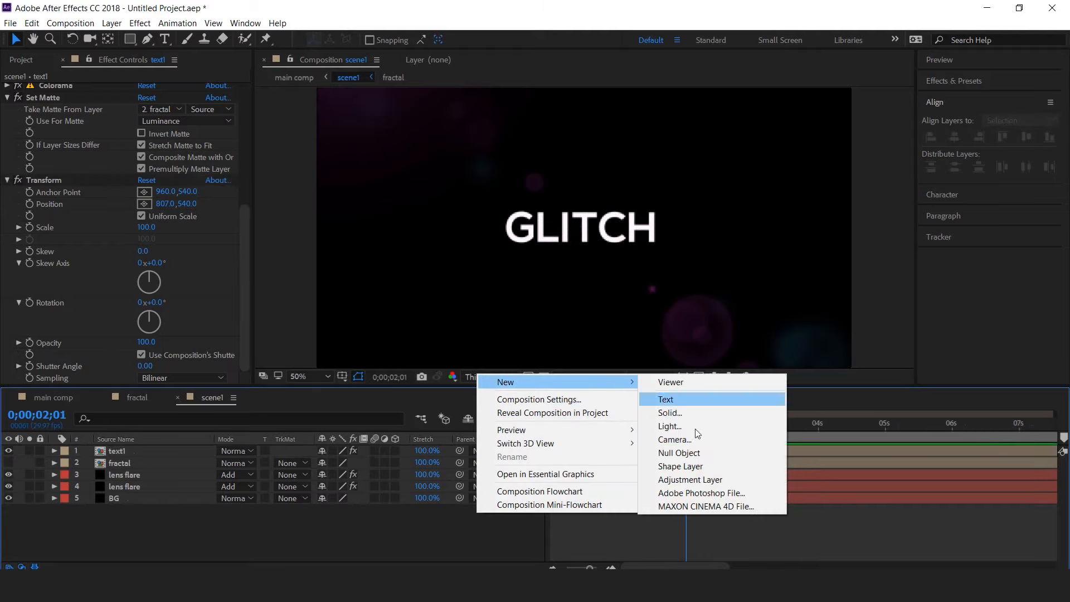
left_click(699, 480)
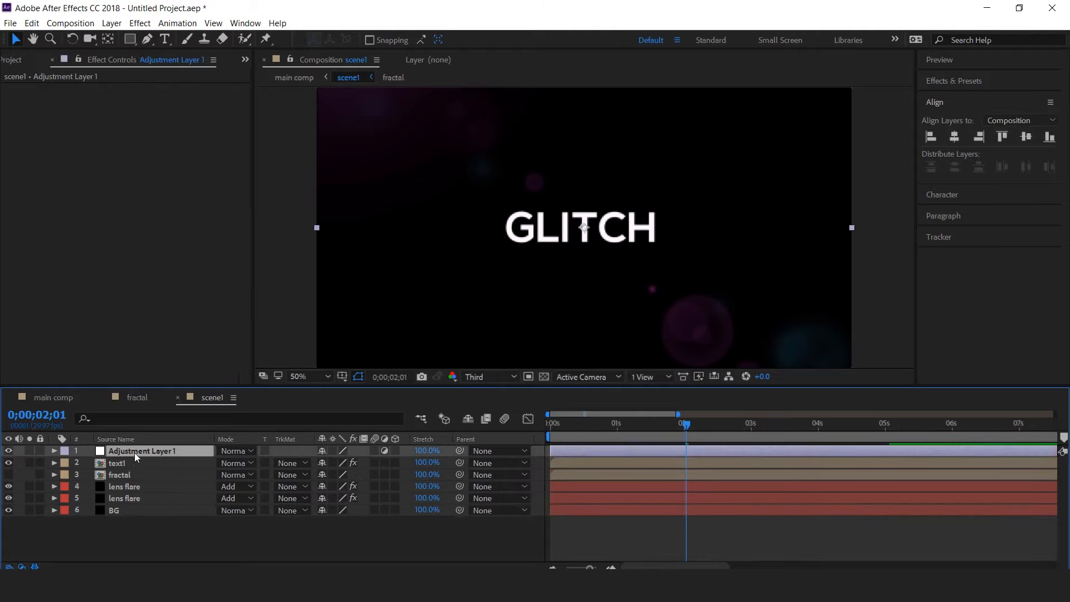
key("Return")
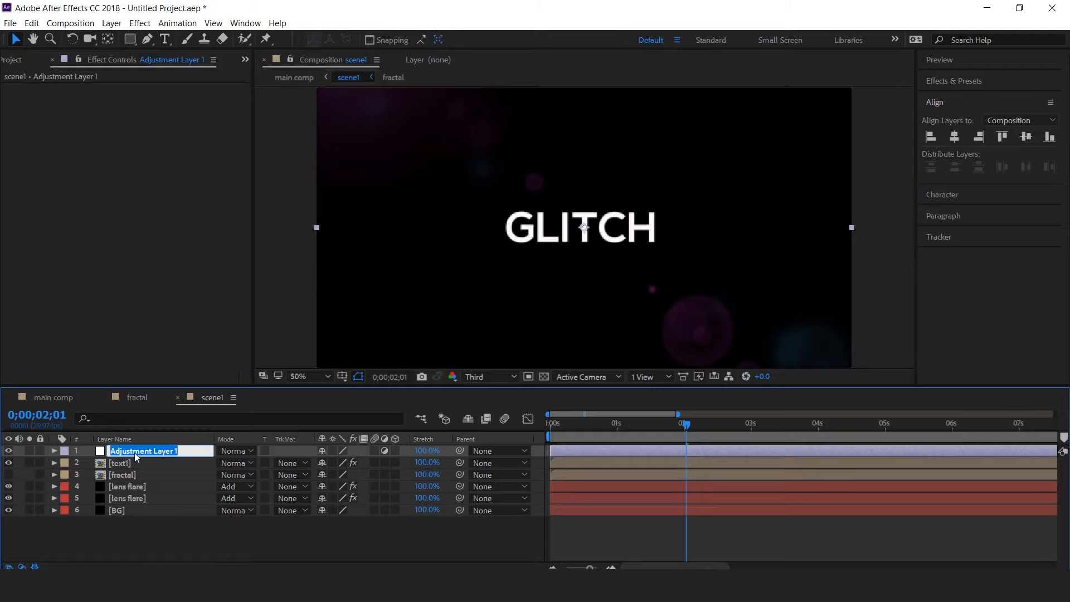
type("glow")
key("Return")
left_click(240, 451)
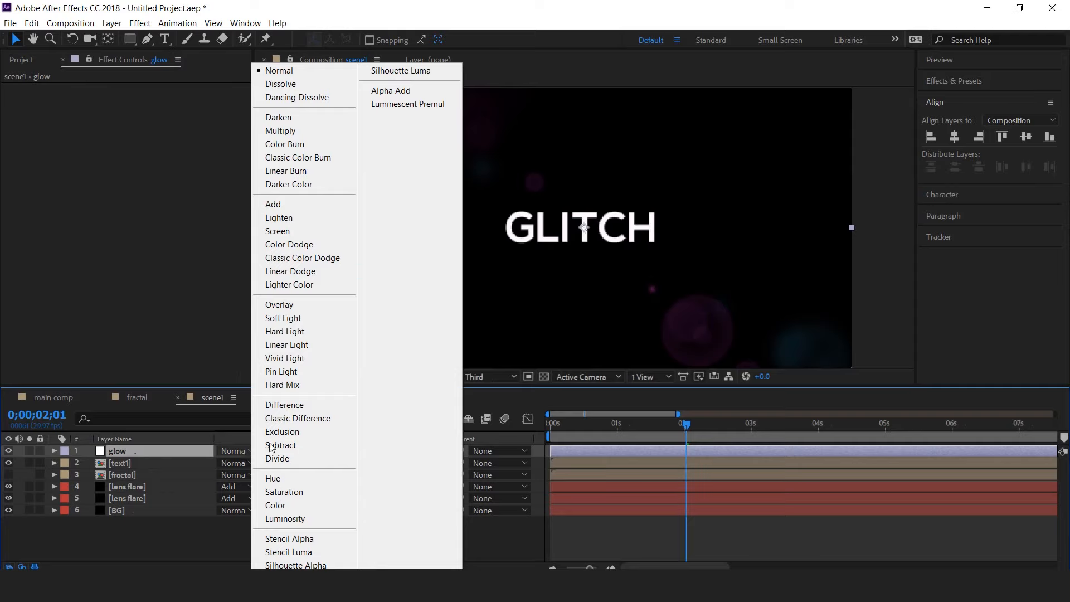
left_click(282, 204)
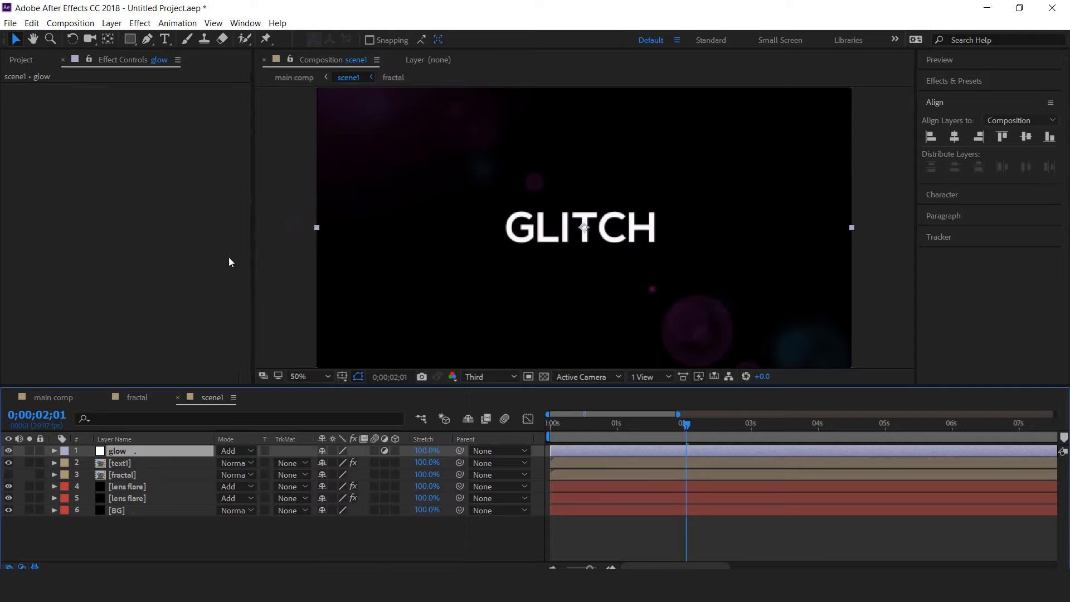
- Apply Set Channels to the glow layer, set its alpha to source 4's Saturation and check the glitched frames
key("ctrl+space")
type("set")
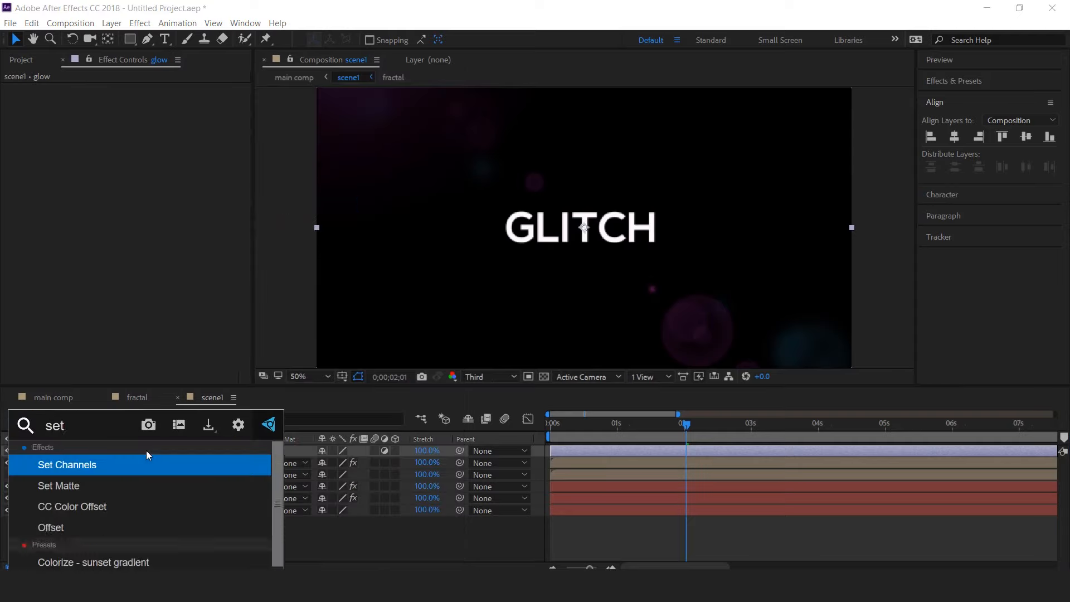
left_click(80, 466)
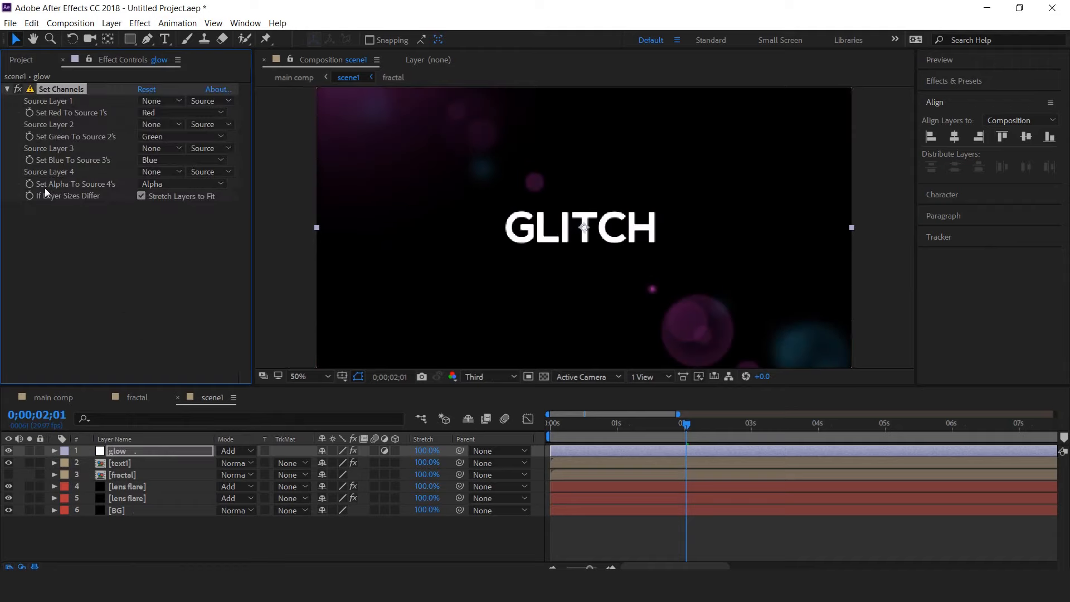
left_click(198, 184)
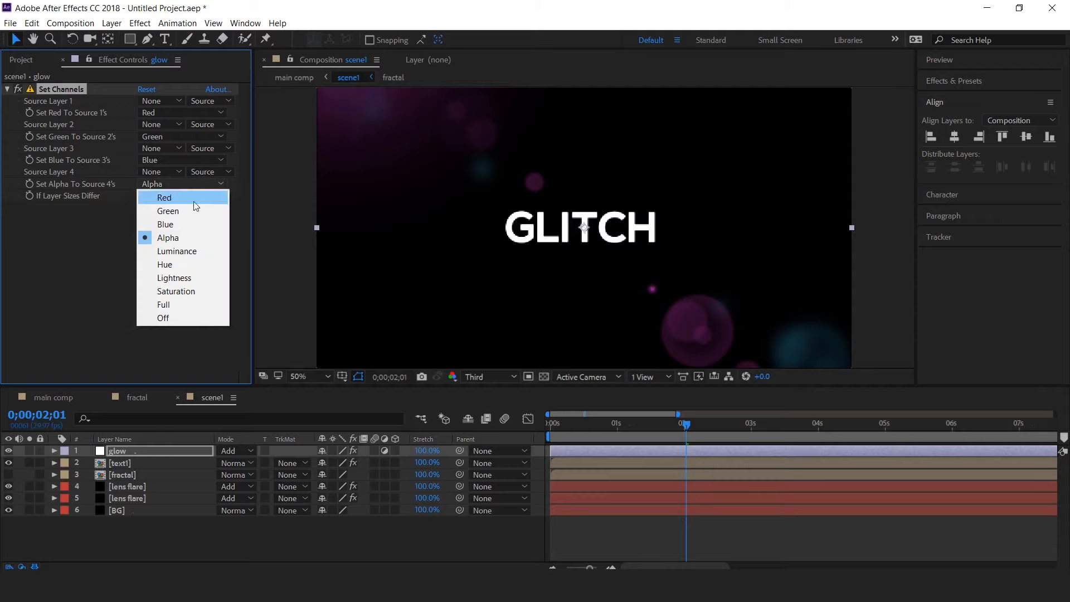
left_click(185, 291)
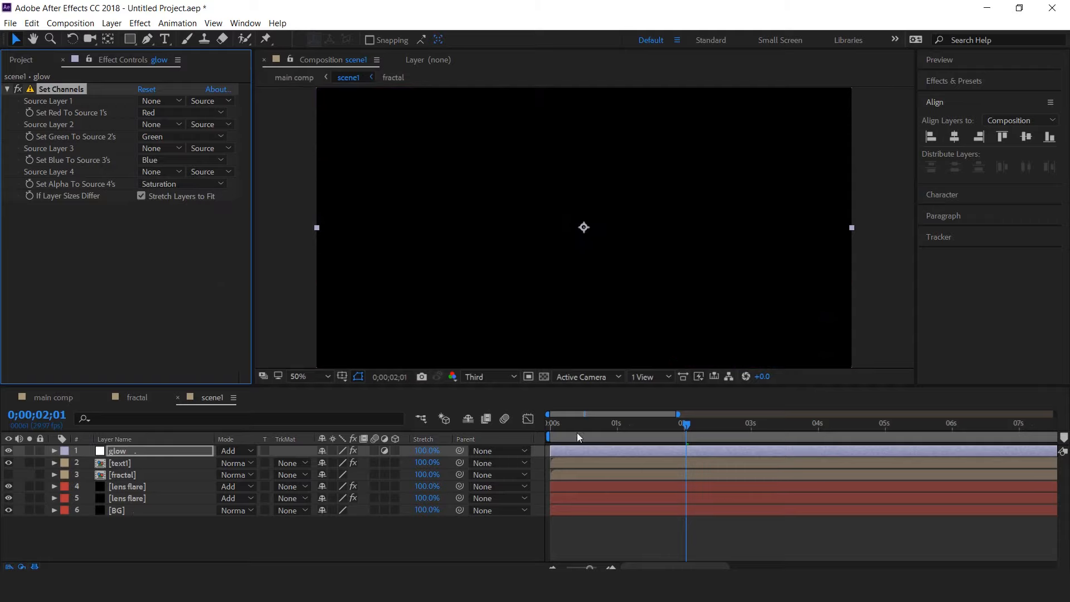
left_click(560, 423)
mouse_move(573, 428)
left_mouse_down()
mouse_move(593, 427)
mouse_move(577, 433)
left_mouse_up()
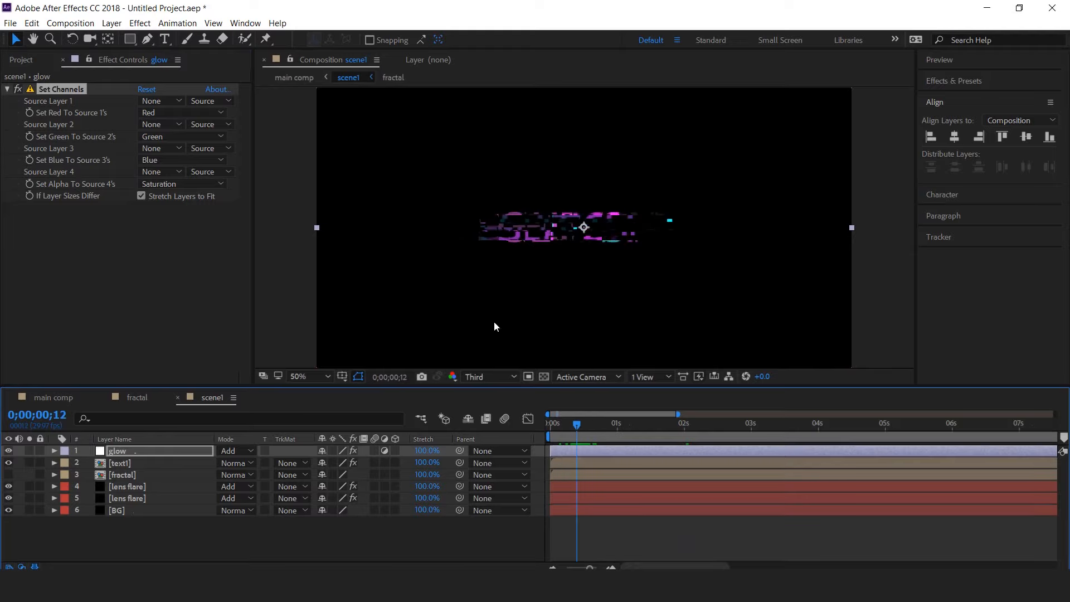
- Apply the Solid Composite effect to the glow layer with the colour black (000000)
left_click(122, 450)
key("ctrl+space")
type("solid")
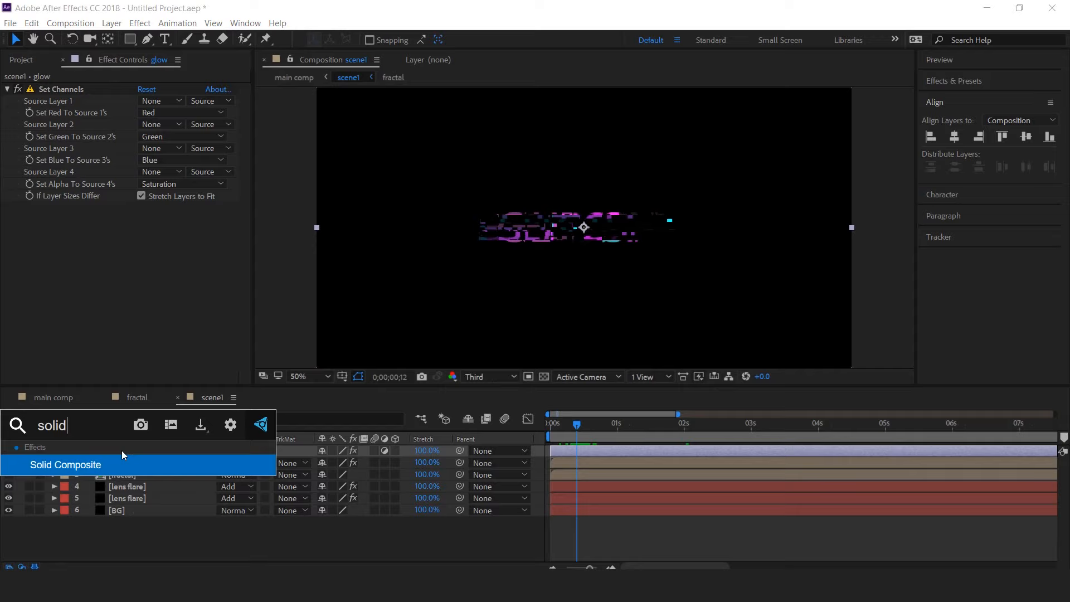
left_click(92, 464)
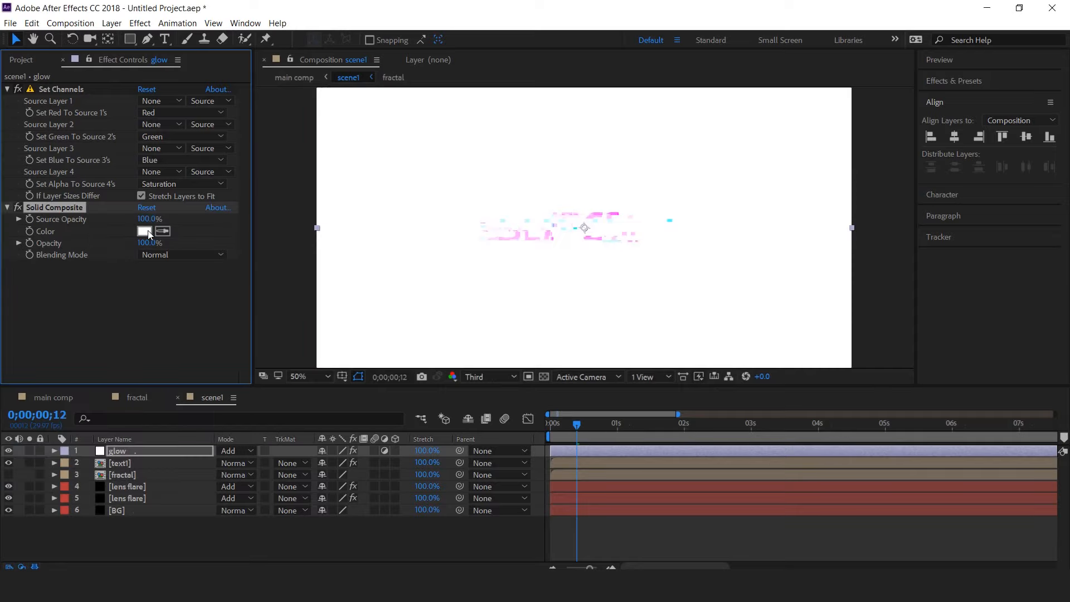
left_click(144, 230)
left_click_drag(131, 429, 96, 452)
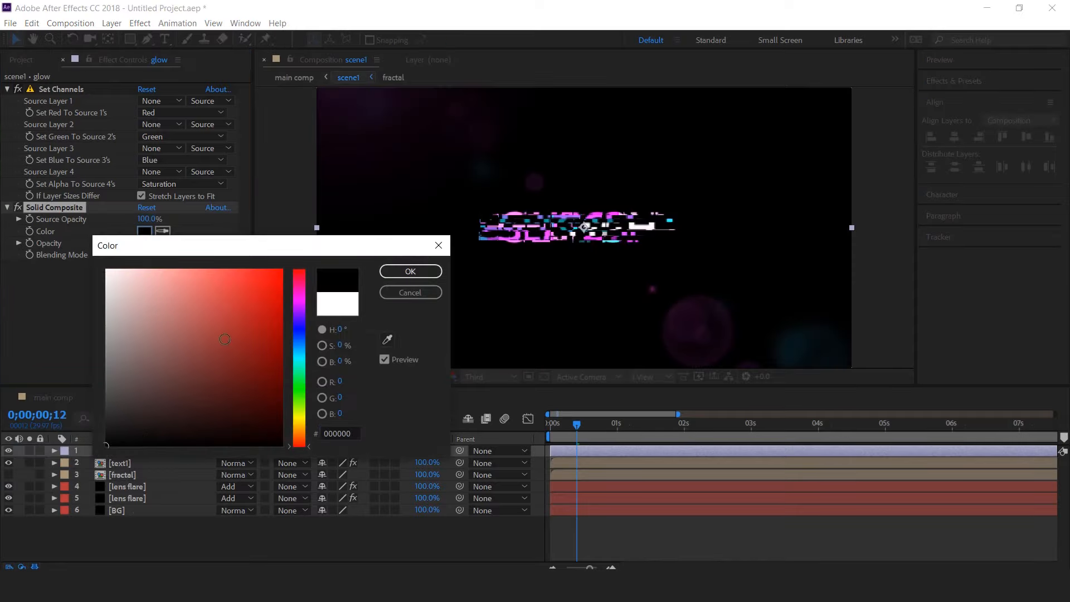
left_click(413, 277)
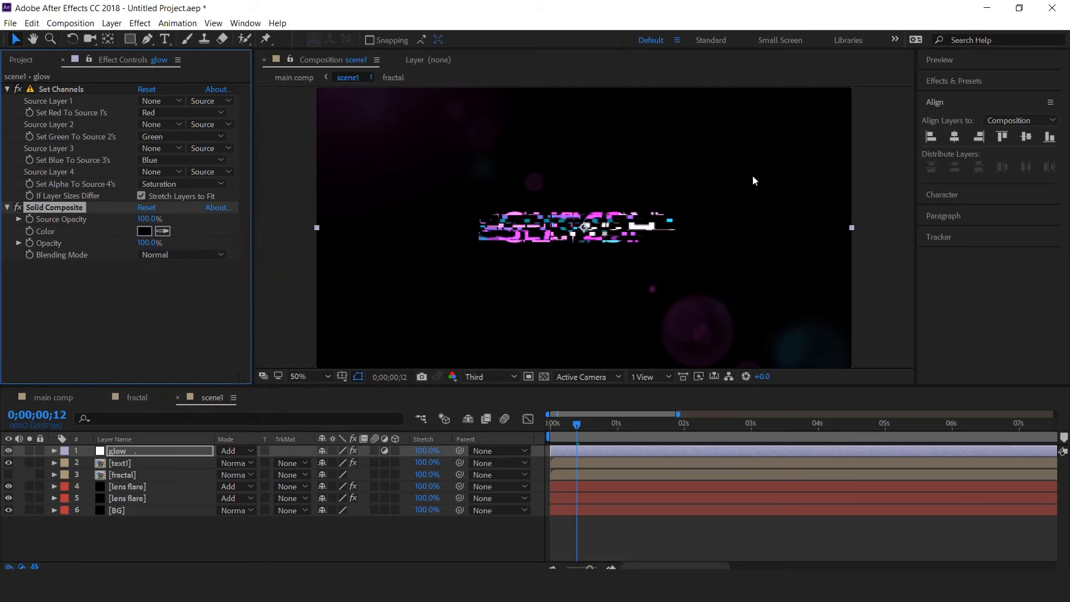
- Apply the Glow effect to the glow layer with threshold 35%, radius 39 and intensity 0.6
left_click(124, 451)
key("ctrl+space")
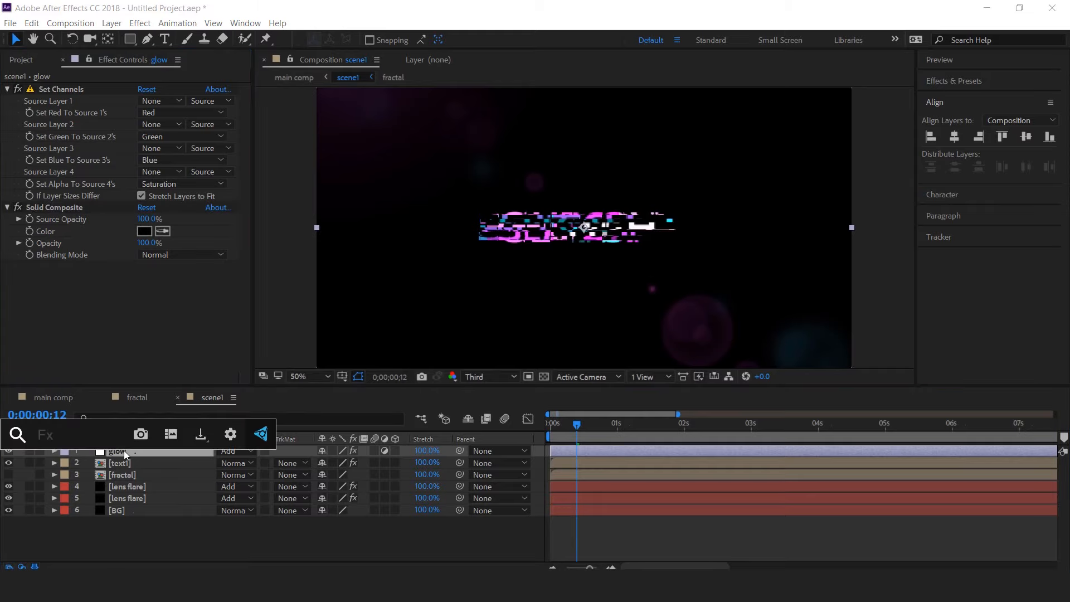
type("glow")
left_click(52, 464)
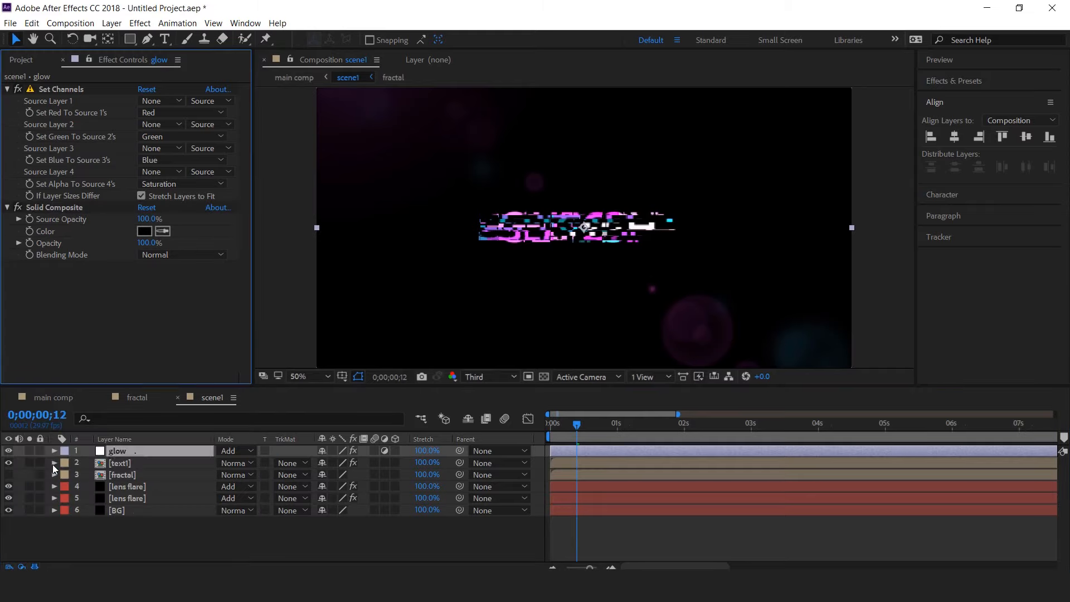
left_click_drag(147, 208, 123, 210)
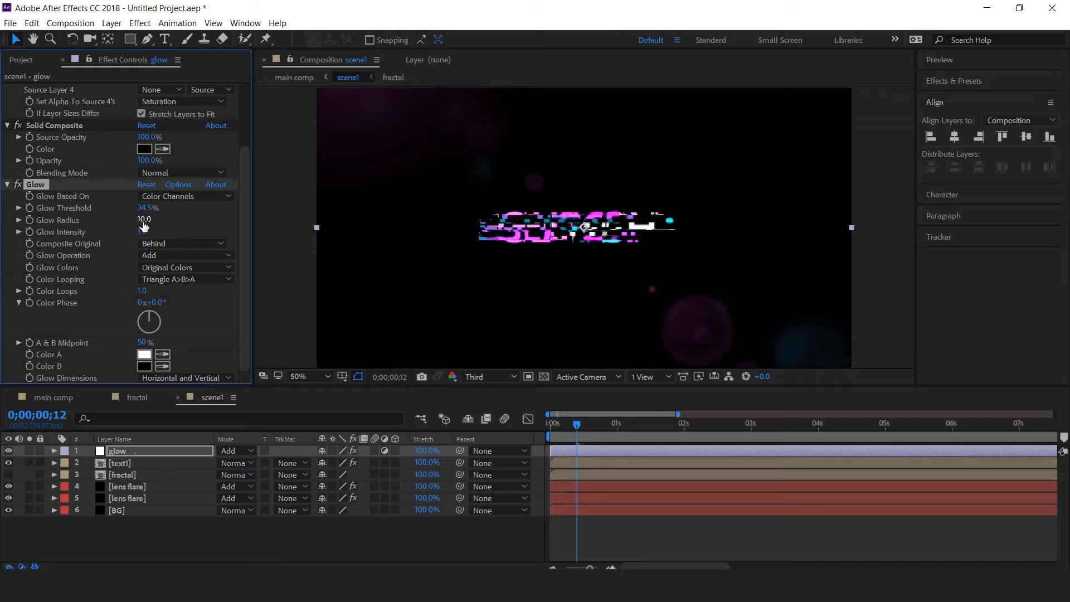
left_click_drag(161, 221, 163, 222)
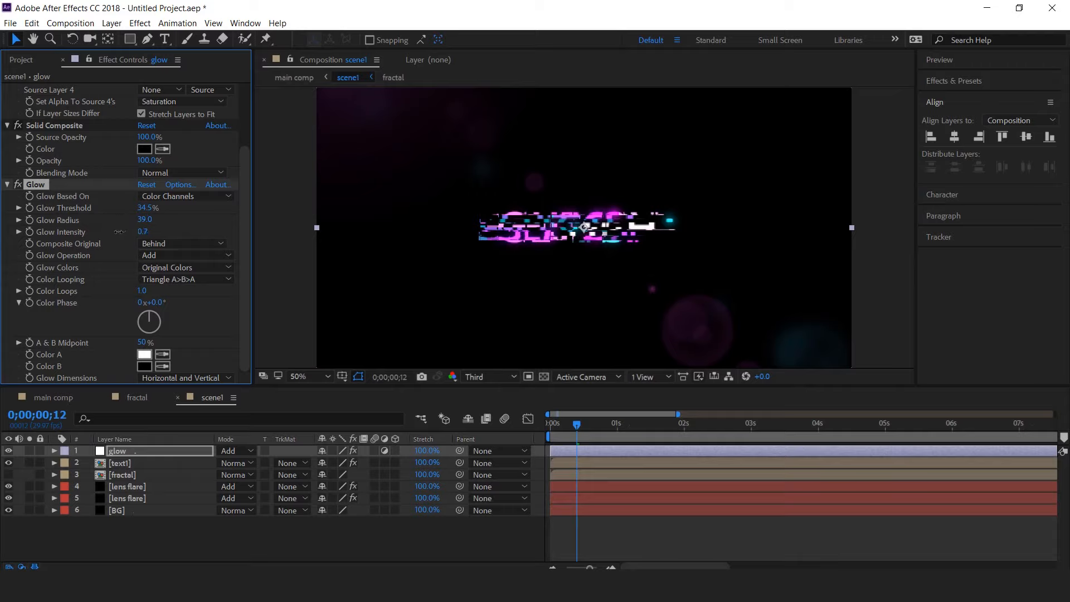
left_click(145, 209)
key("BackSpace")
type("35")
key("Return")
- Duplicate the Glow effect, set the copy to threshold 65%, radius 130 and intensity 0.2, and duplicate that copy
key("ctrl+d")
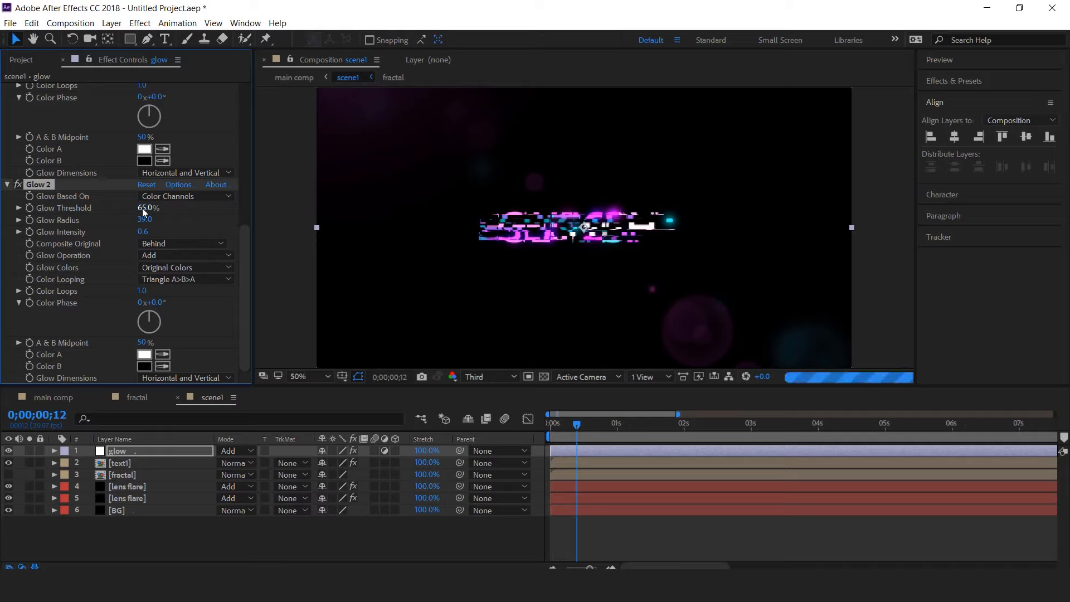
key("Return")
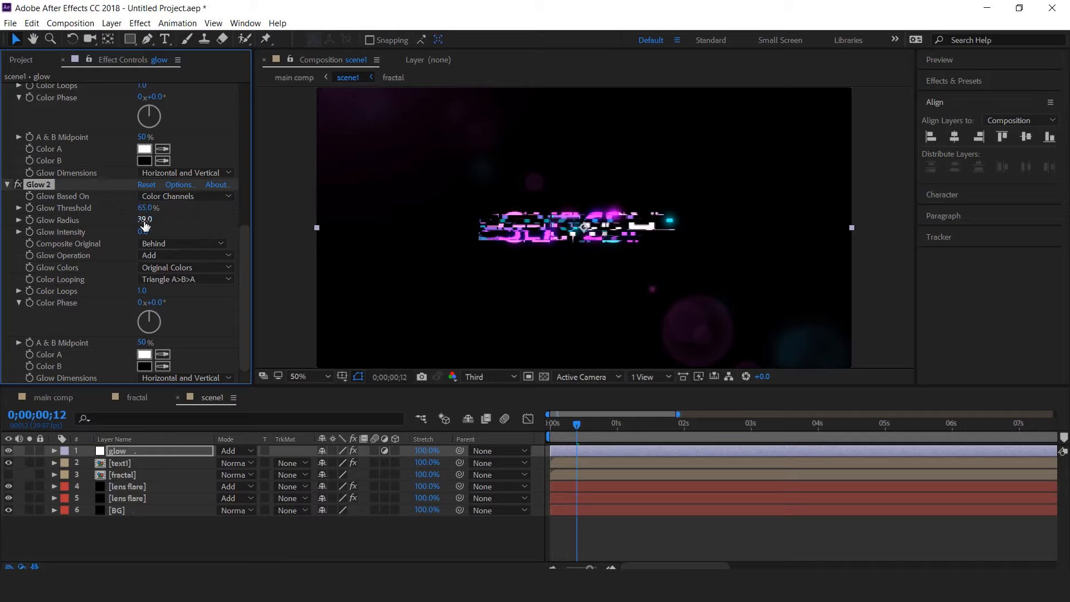
left_click_drag(164, 219, 170, 221)
left_click(146, 221)
key("Return")
left_click_drag(145, 233, 144, 233)
left_click(147, 232)
type(".2")
key("Return")
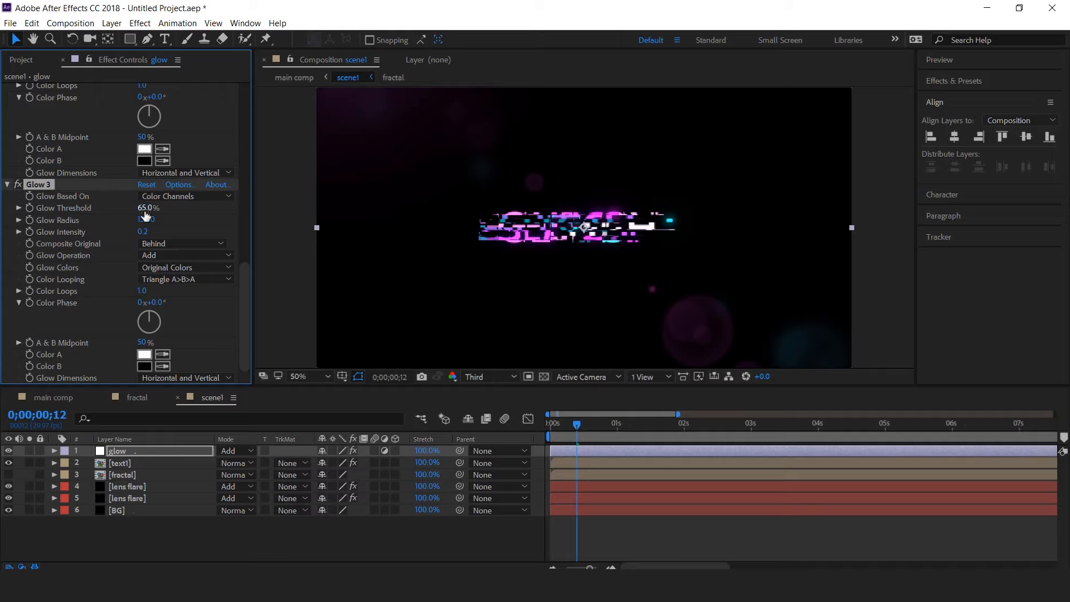
- Set the third Glow effect to threshold 15%, radius 440 and intensity 0.3, and preview the animation from the start
left_click_drag(149, 212, 147, 213)
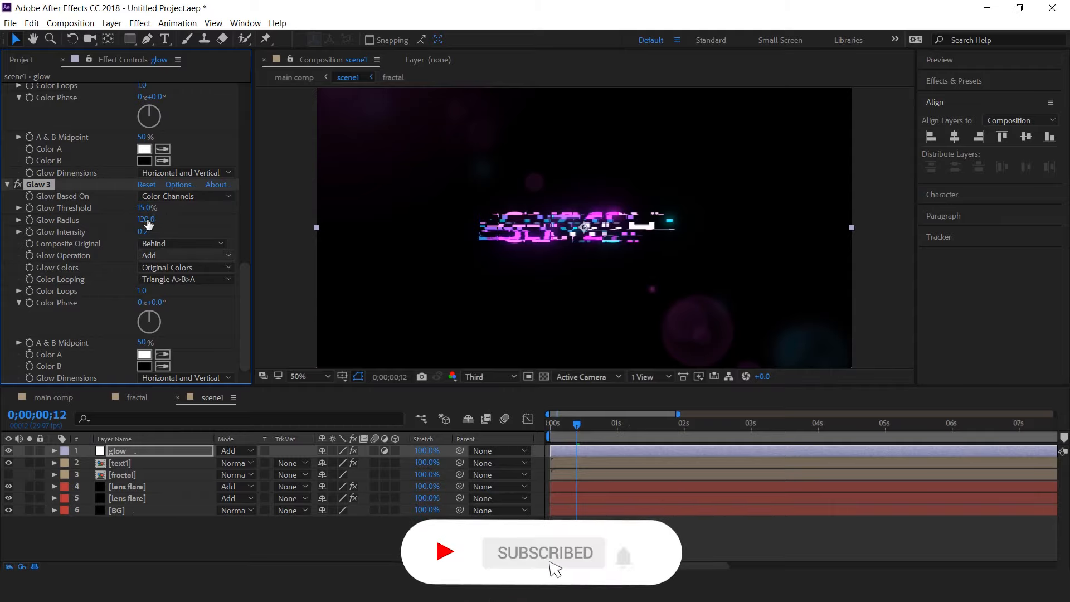
left_click(146, 220)
key("Return")
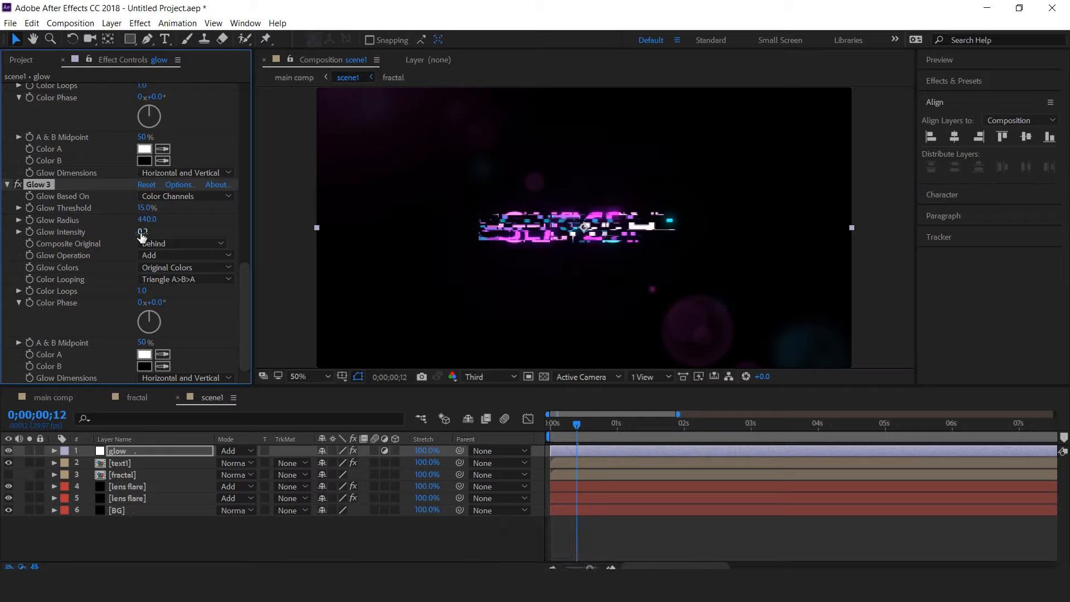
mouse_move(142, 237)
left_mouse_down()
mouse_move(163, 232)
mouse_move(145, 237)
left_mouse_up()
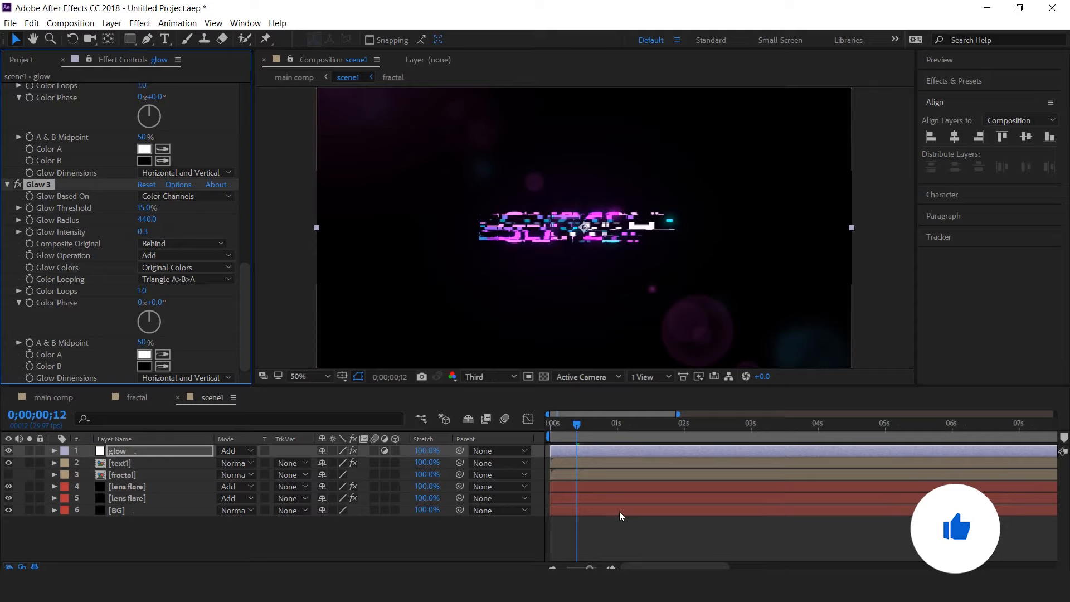
left_click(561, 424)
key("space")
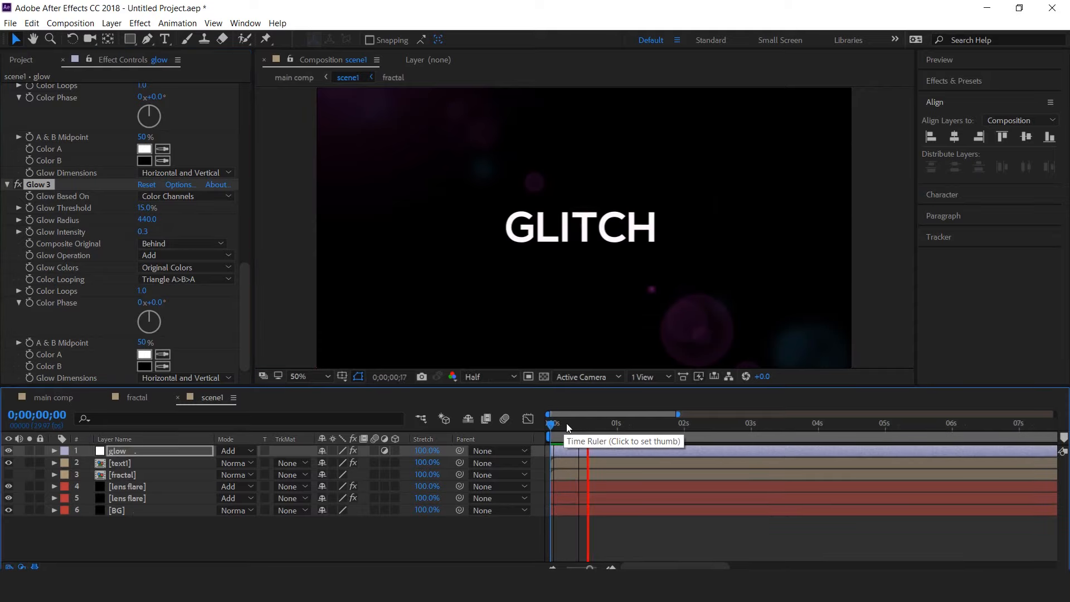
- At 0;00;00;12, set the first Glow effect's threshold to 15% on the glow layer
left_click_drag(582, 425, 577, 424)
scroll(196, 276, "up", 6)
scroll(196, 276, "up", 3)
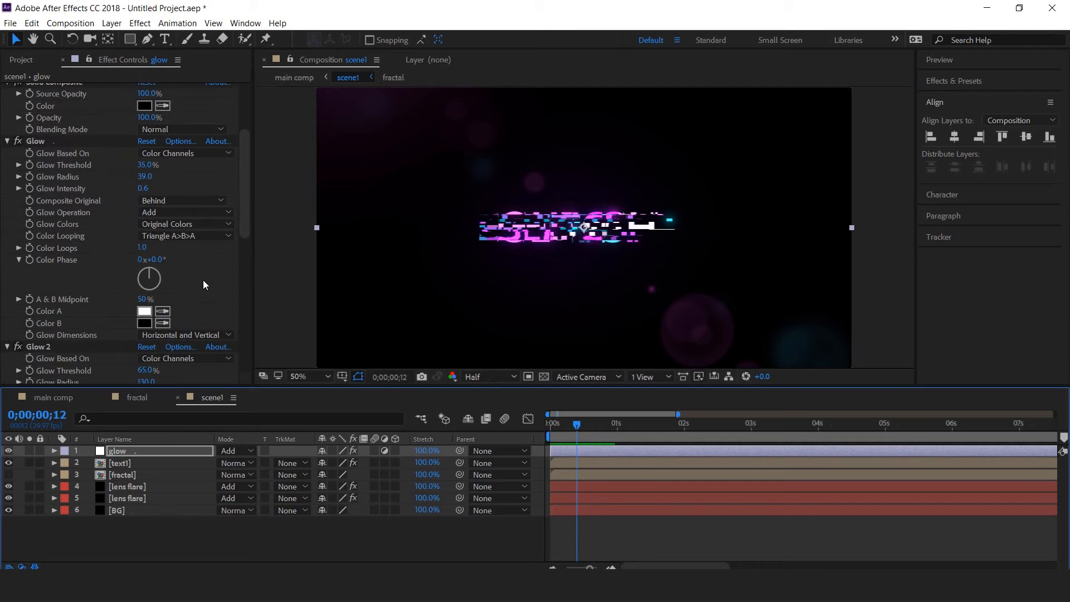
mouse_move(146, 165)
left_mouse_down()
mouse_move(115, 166)
mouse_move(148, 167)
left_mouse_up()
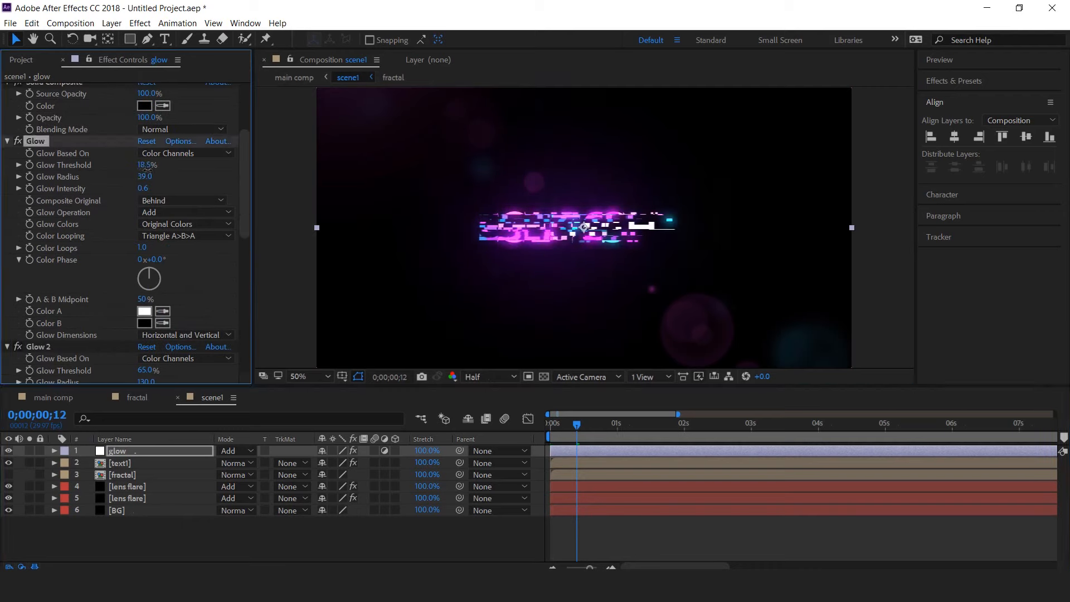
left_click(149, 167)
type("15")
key("Return")
- Set the Glow 2 threshold to 70% and preview the animation from the start
scroll(206, 195, "down", 1)
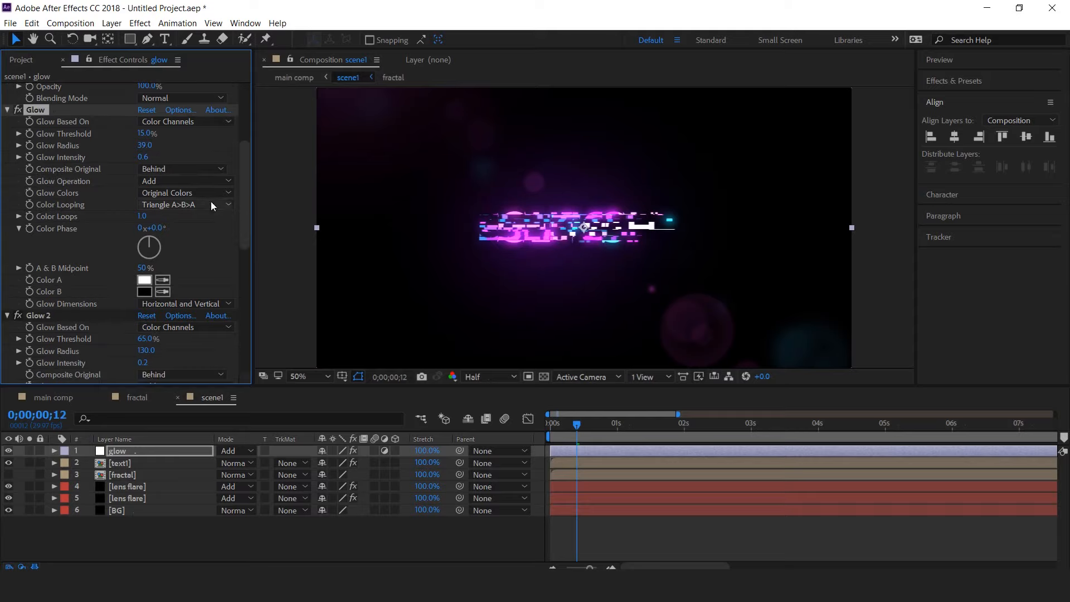
left_click_drag(165, 339, 197, 338)
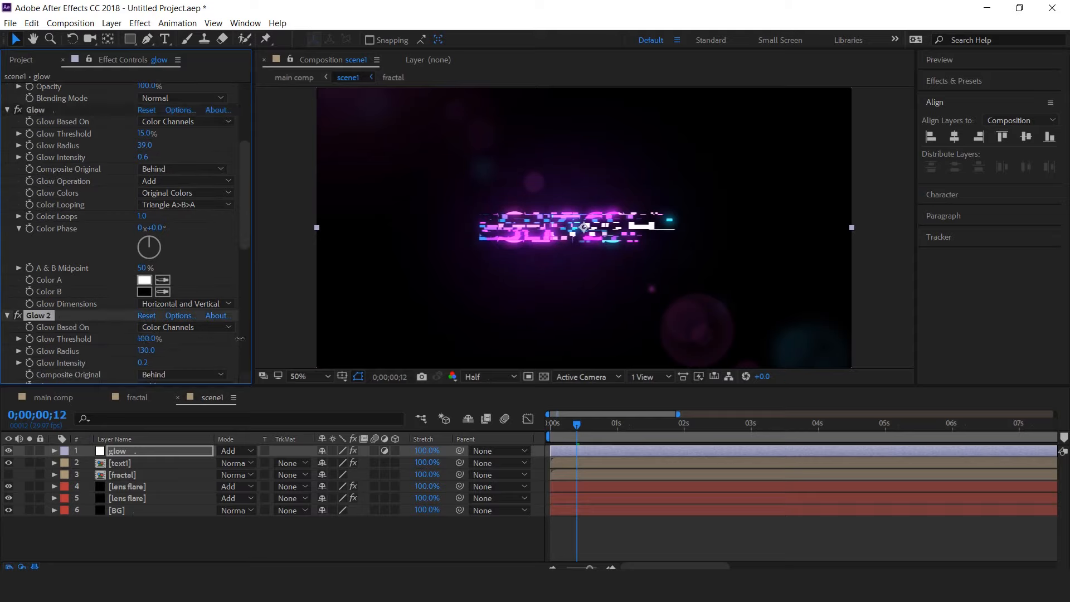
left_click_drag(122, 338, 191, 343)
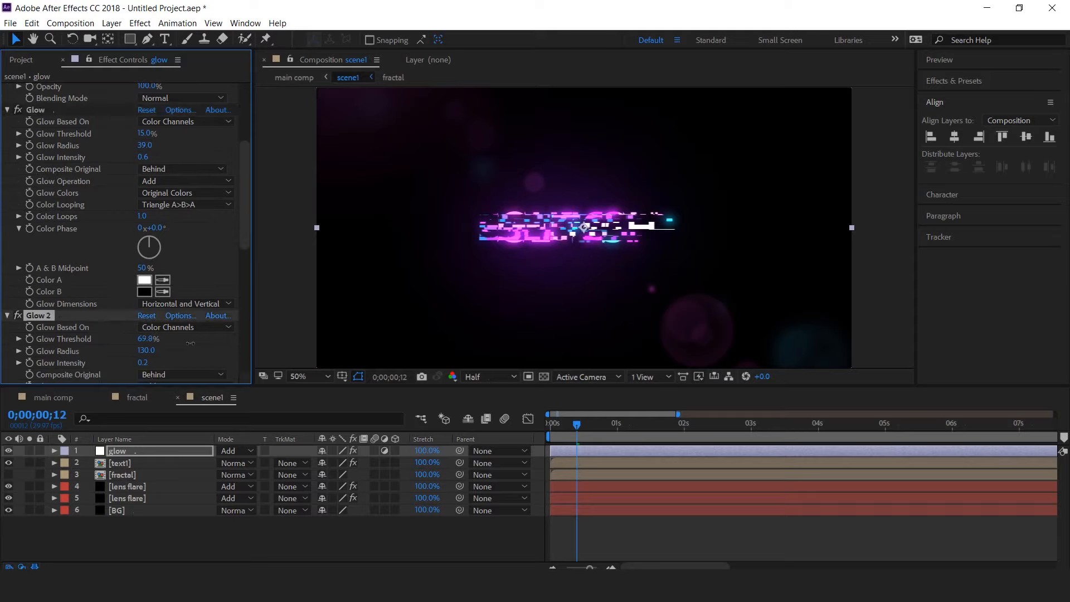
left_click(145, 340)
type("70")
key("Return")
left_click_drag(576, 426, 545, 430)
key("space")
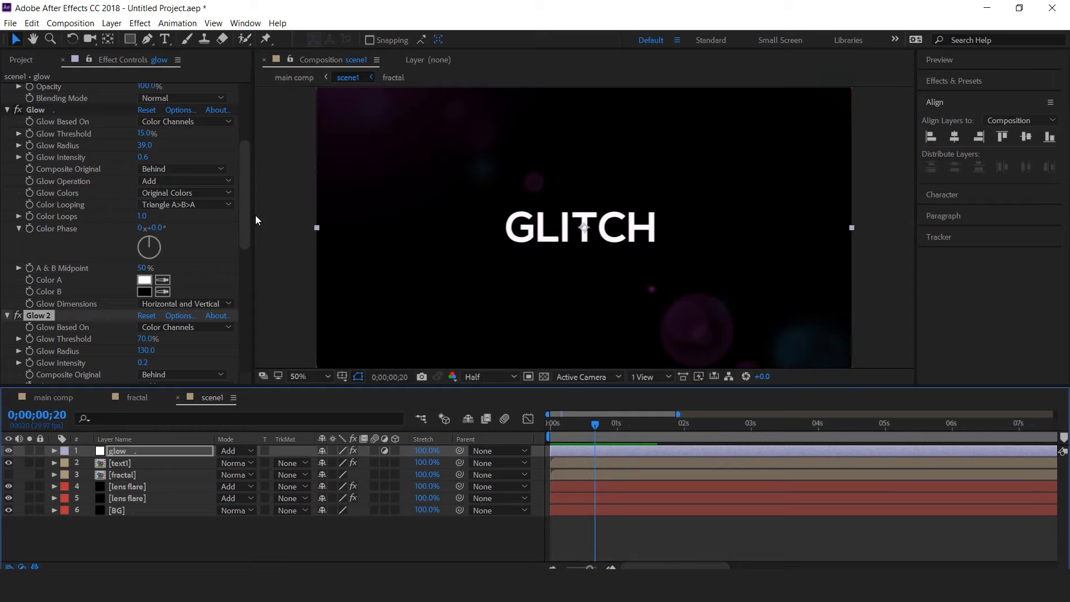
- Apply the Hue/Saturation effect to the glow layer and shift its master hue to about 89°
left_click_drag(245, 213, 251, 349)
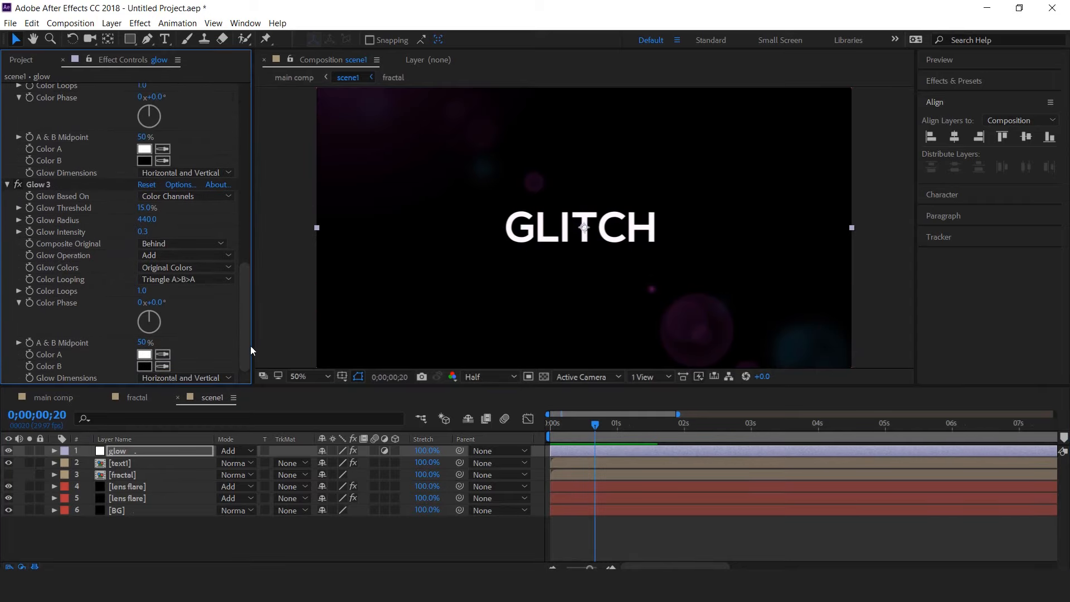
left_click(123, 450)
key("ctrl+space")
type("hue")
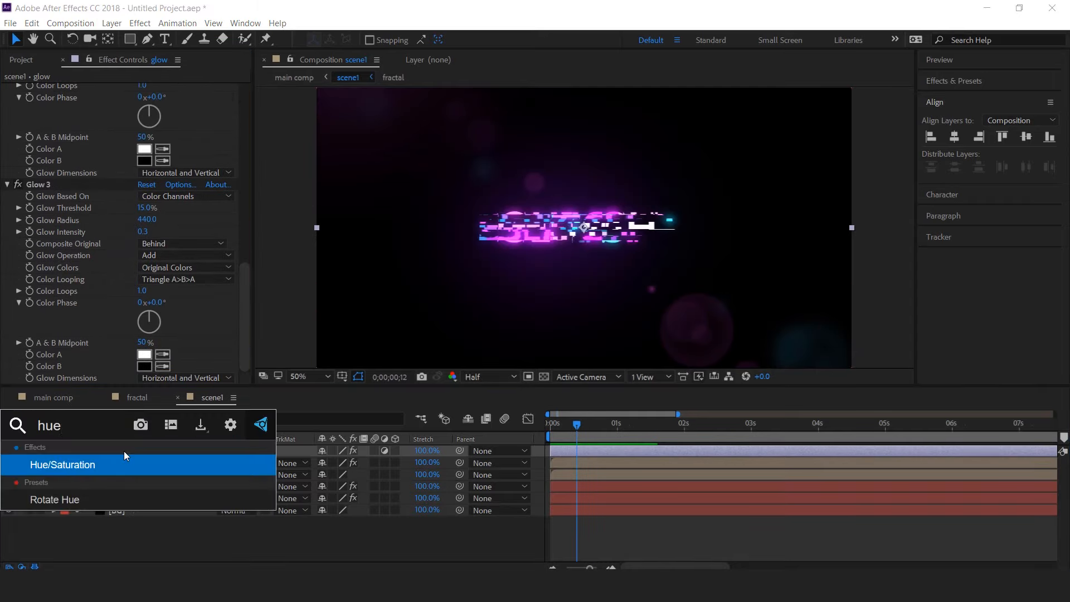
left_click(75, 462)
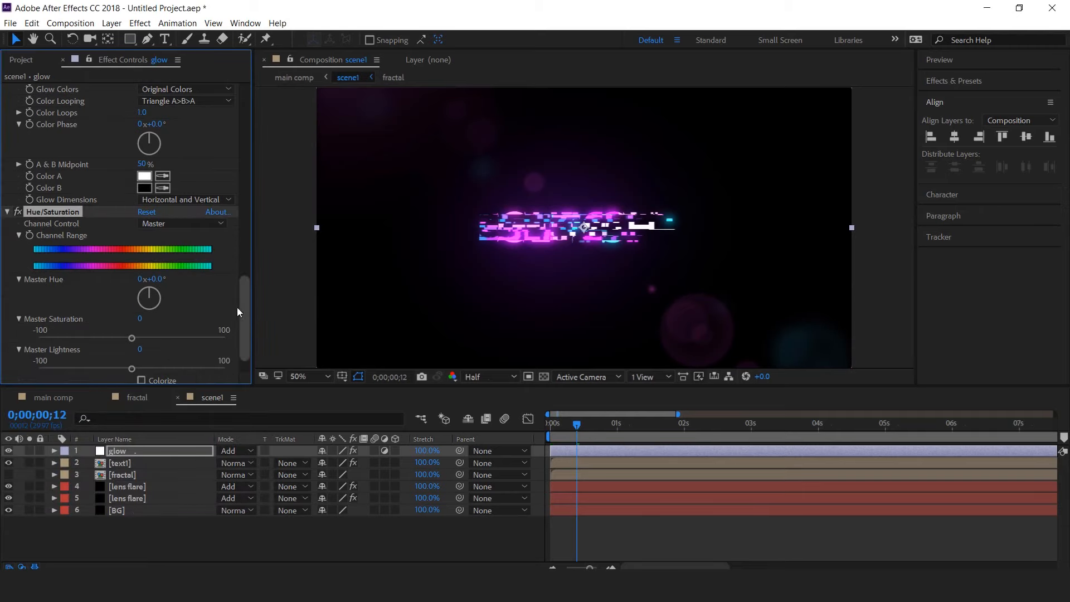
left_click_drag(162, 279, 179, 280)
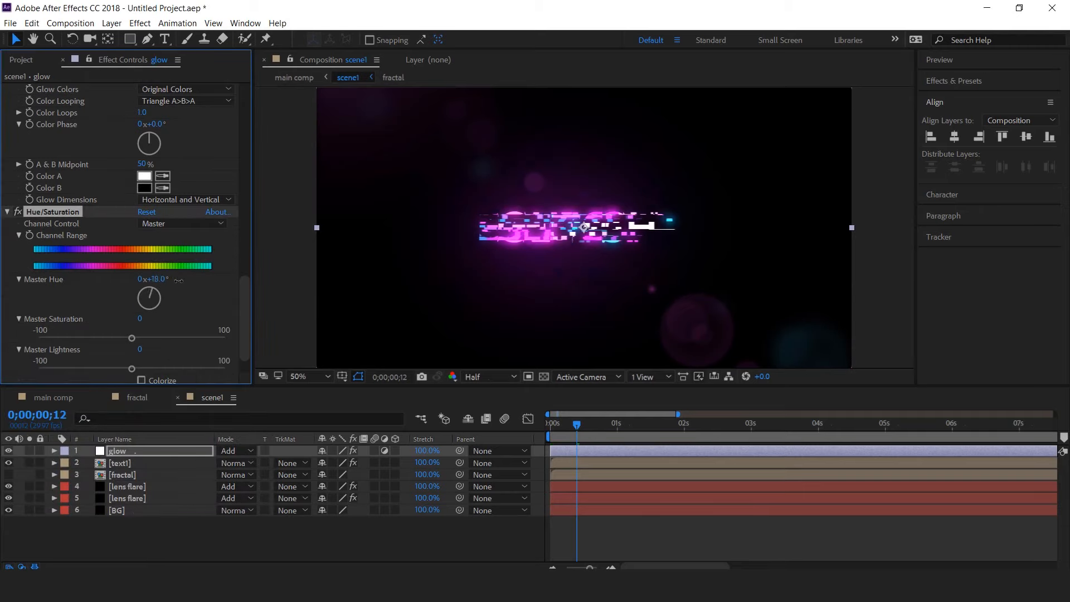
left_click_drag(221, 281, 213, 283)
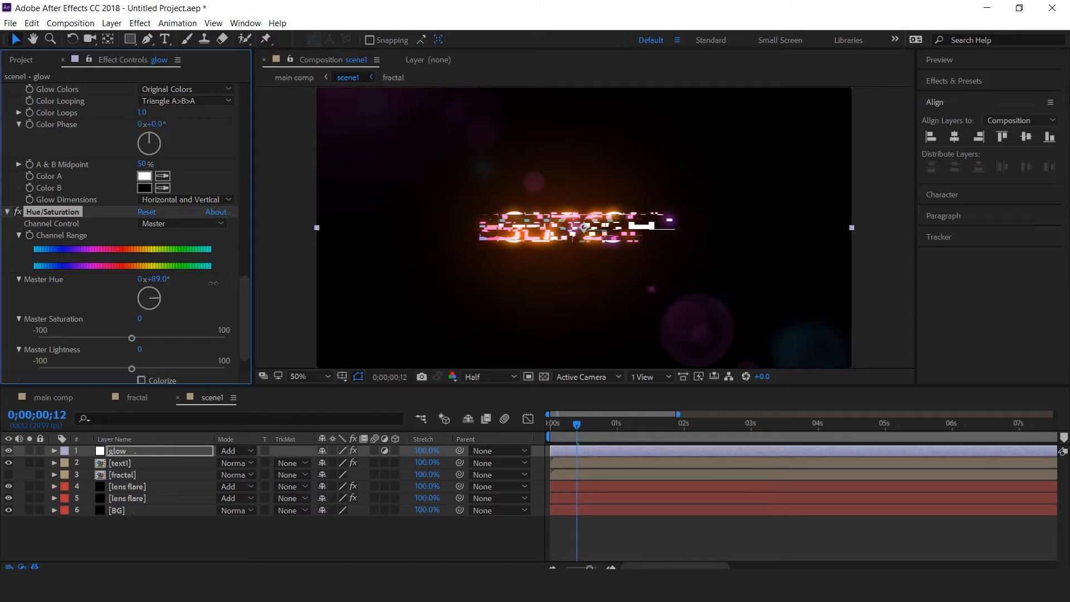
- Lower the Glow 2 threshold to about 52% and set the first Glow effect's threshold to 20%
scroll(146, 287, "up", 6)
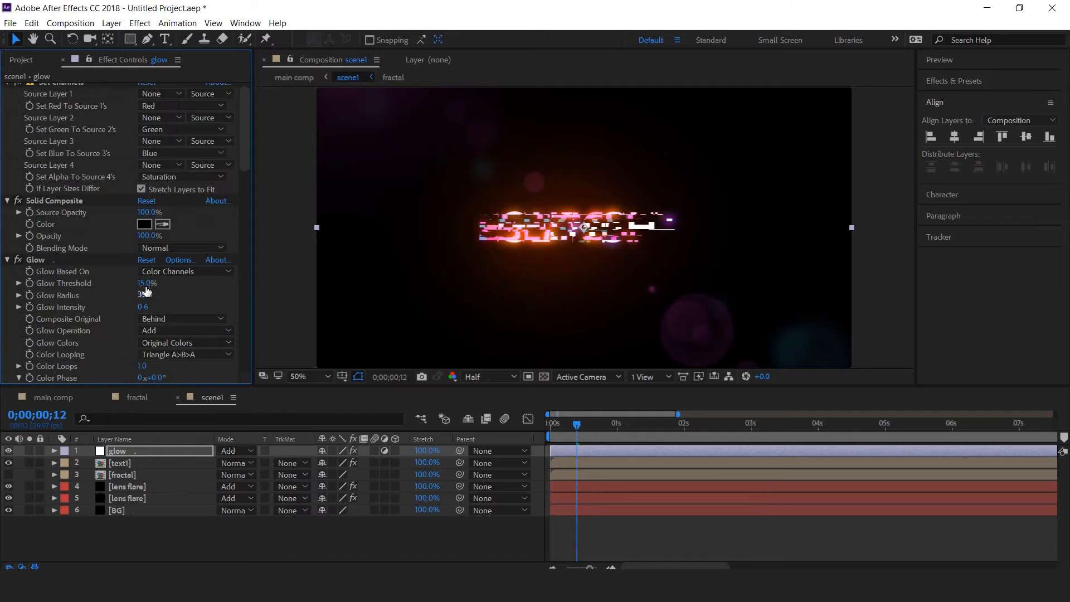
scroll(147, 287, "down", 5)
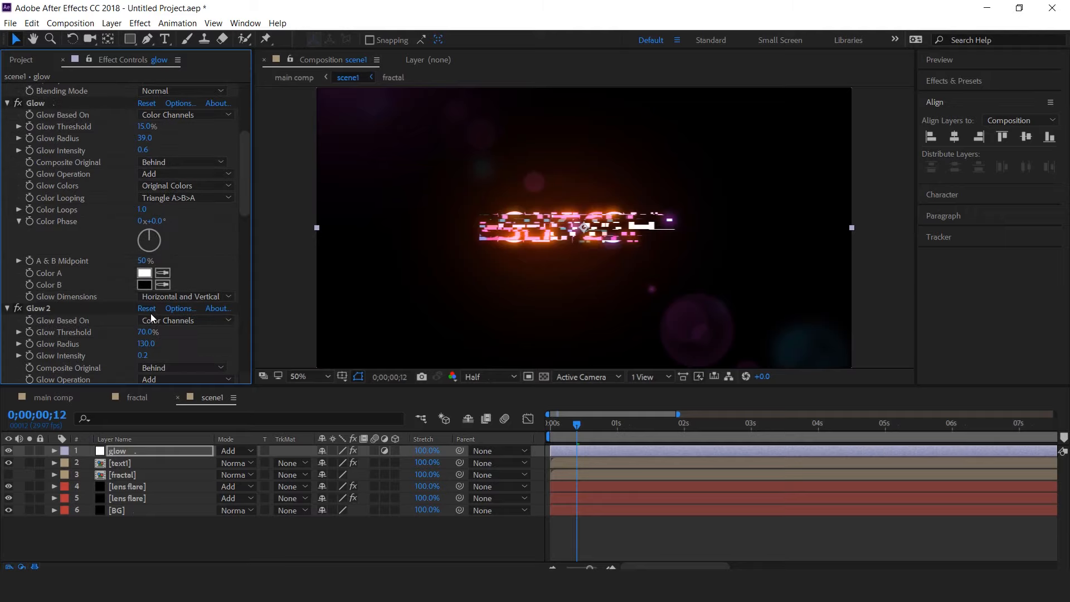
left_click_drag(135, 333, 133, 333)
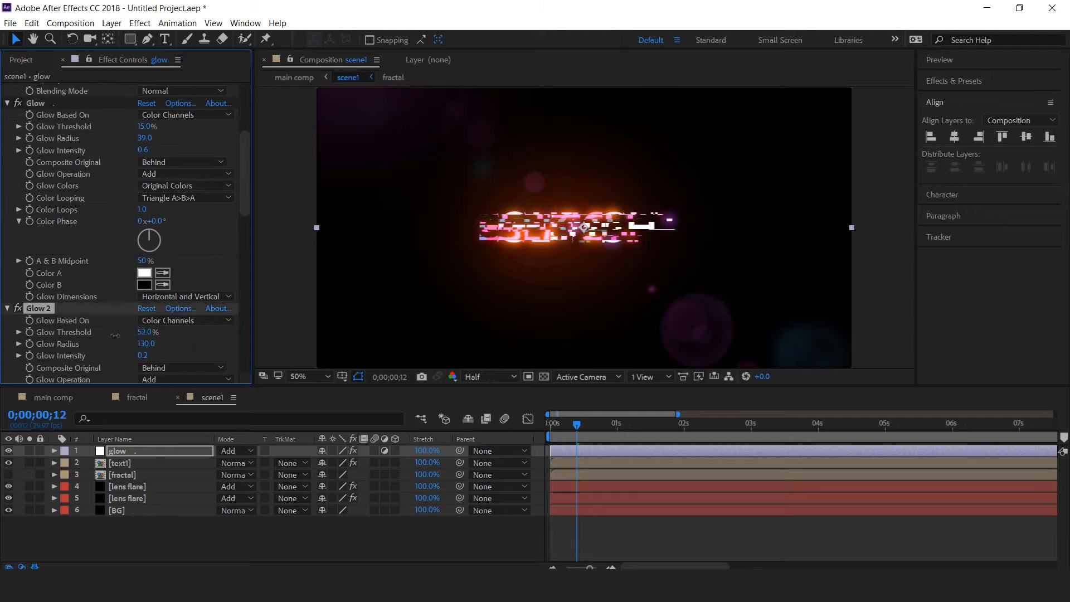
scroll(100, 334, "up", 3)
left_click_drag(146, 221, 161, 221)
type("20")
key("Return")
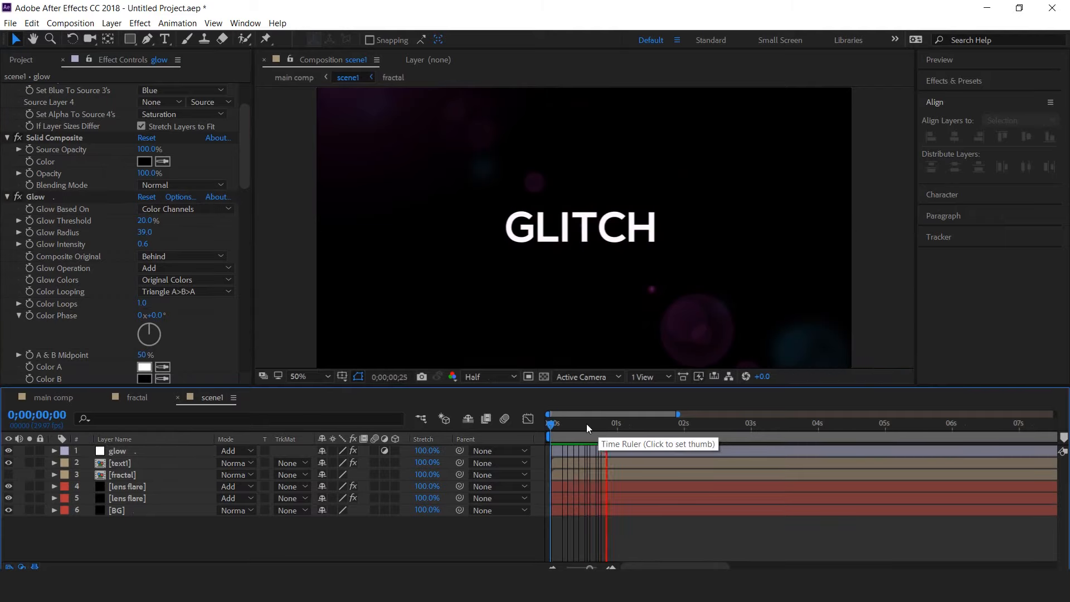
- Move the current time to 0;00;01;16 and add a new black solid layer to scene1
left_click(656, 422)
mouse_move(656, 422)
left_mouse_down()
mouse_move(641, 422)
mouse_move(653, 423)
left_mouse_up()
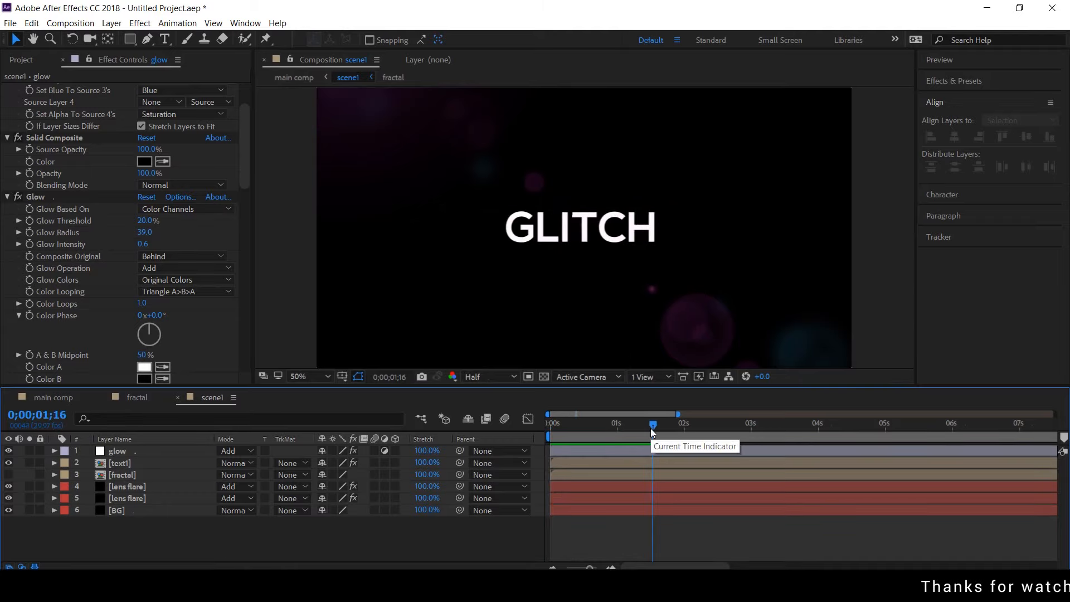
right_click(474, 530)
mouse_move(543, 404)
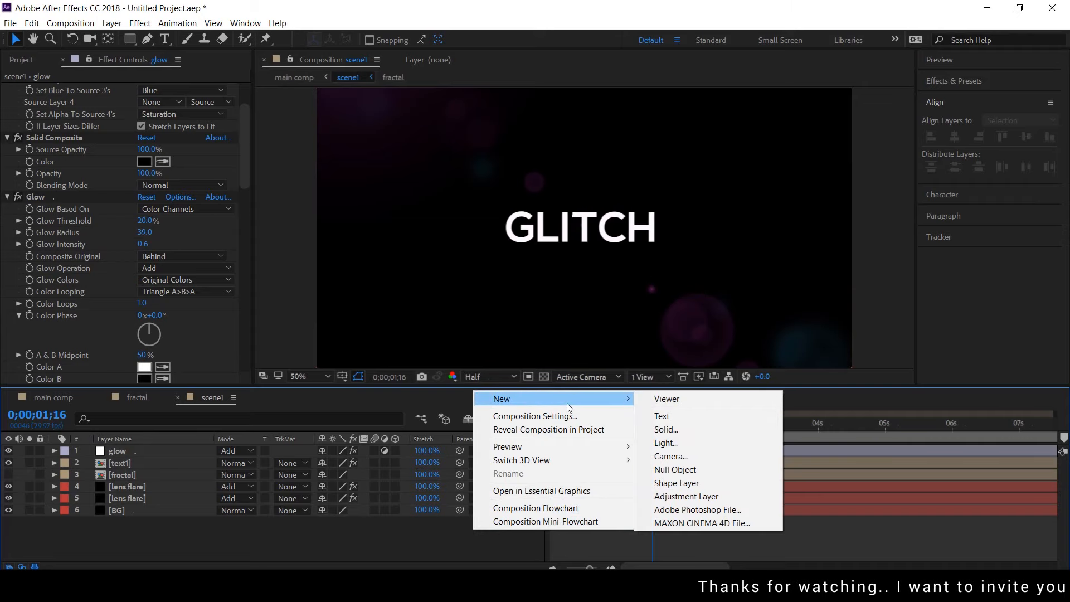
left_click(678, 429)
left_click(583, 416)
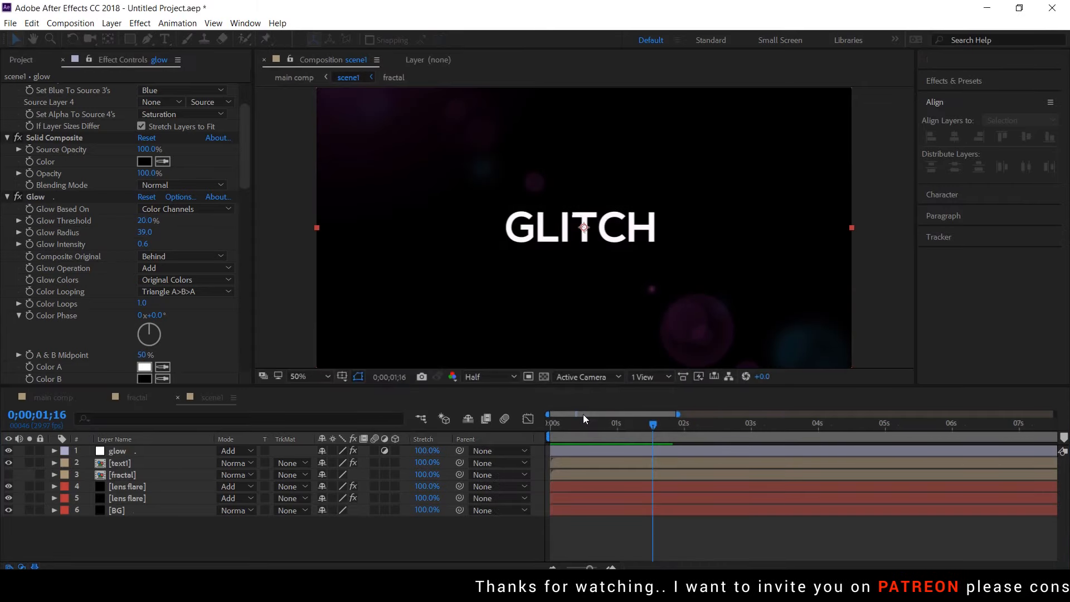
- Apply the Fill effect to the new solid and set its colour to pink
key("ctrl+space")
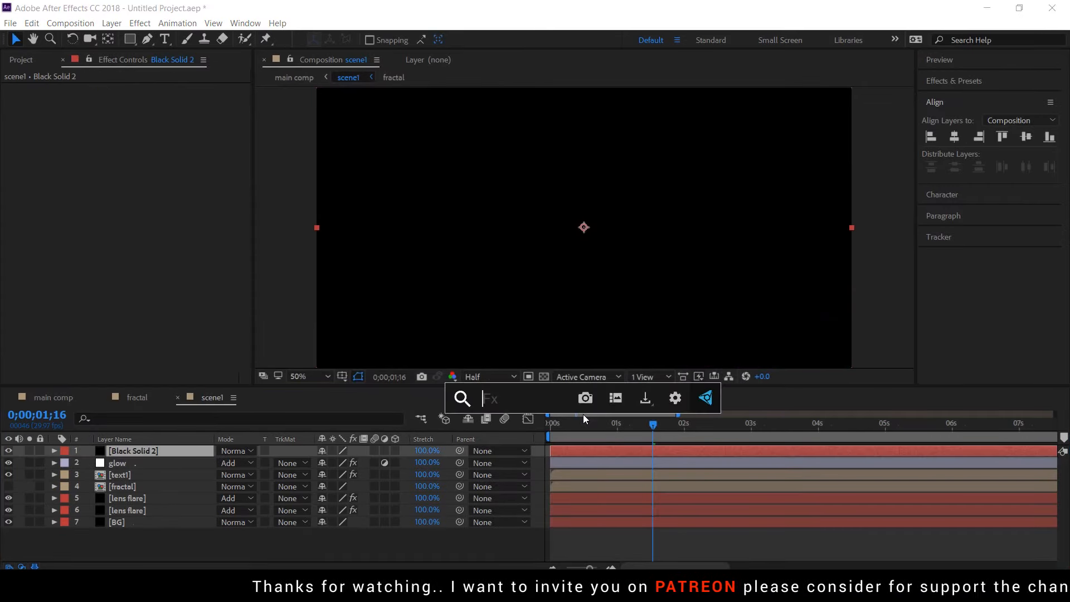
type("fill")
key("Return")
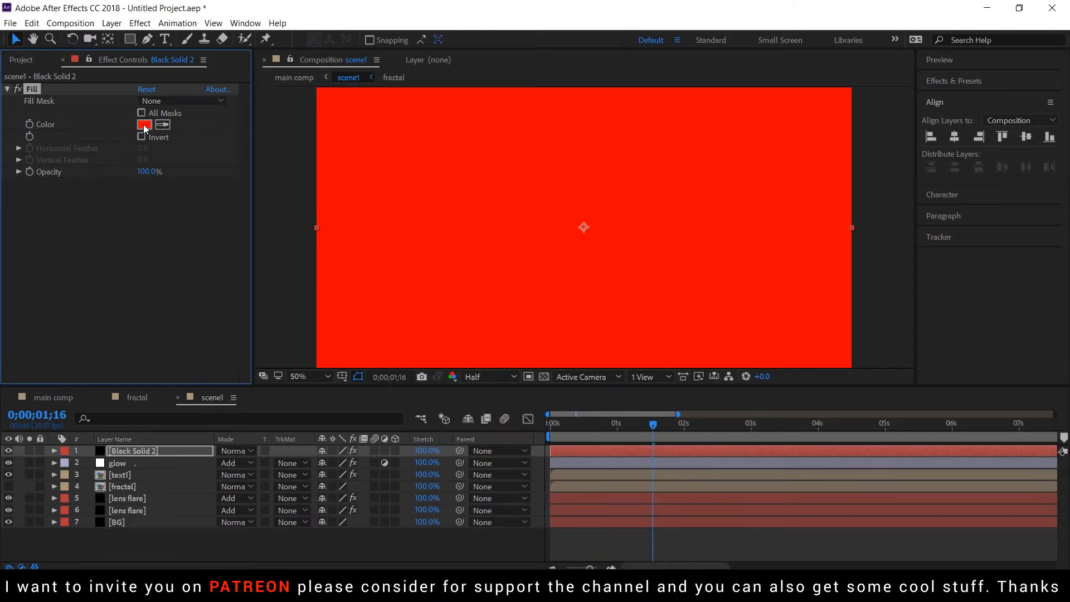
left_click(144, 124)
left_click(300, 295)
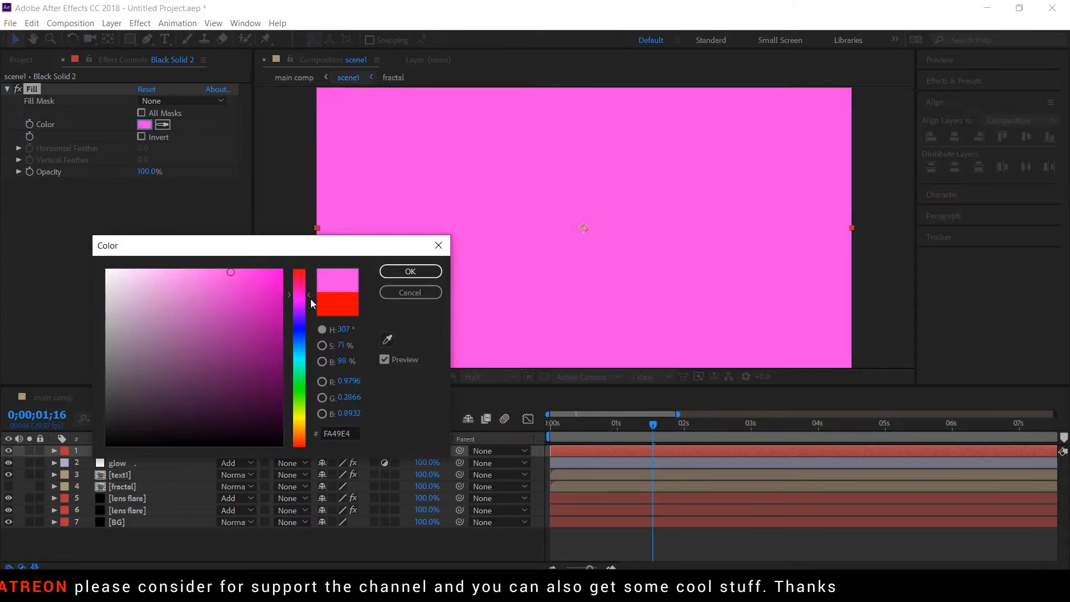
left_click(301, 279)
left_click(410, 271)
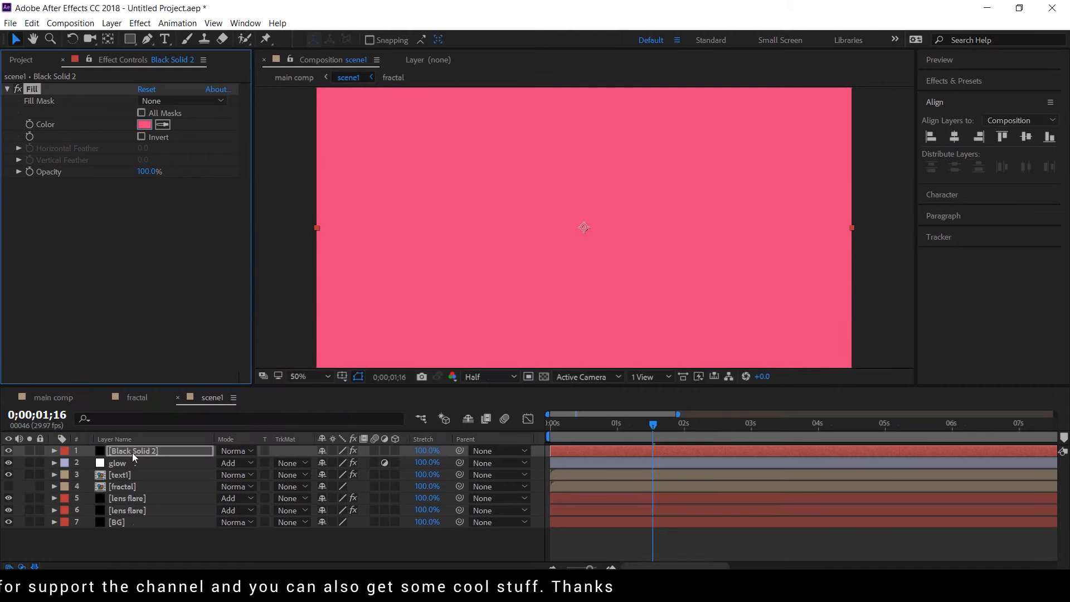
- Draw a closed, wavy freeform mask on the pink solid around the composition's upper-left corner with the Pen tool
left_click(147, 38)
key("comma")
left_click(439, 232)
mouse_move(496, 219)
left_mouse_down()
mouse_move(496, 201)
mouse_move(553, 178)
mouse_move(556, 148)
mouse_move(495, 112)
left_mouse_up()
mouse_move(470, 114)
left_mouse_down()
mouse_move(447, 113)
mouse_move(425, 148)
left_mouse_up()
left_click_drag(426, 159, 436, 215)
left_click(439, 232)
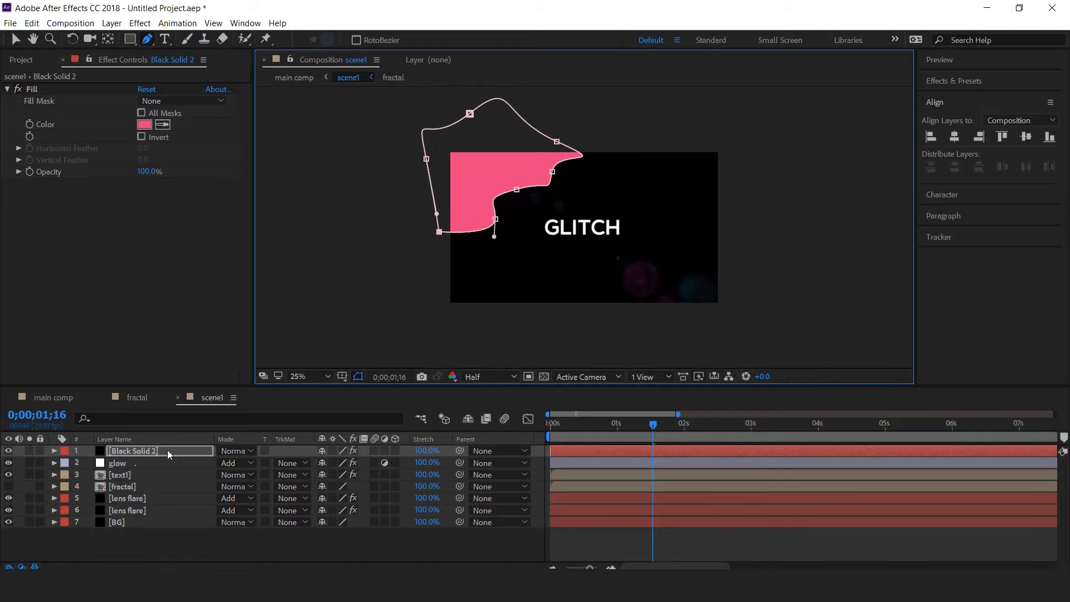
- Set the pink solid's mask feather to 339 pixels and its mask expansion to -43 pixels
left_click(167, 450)
key("m")
key("m")
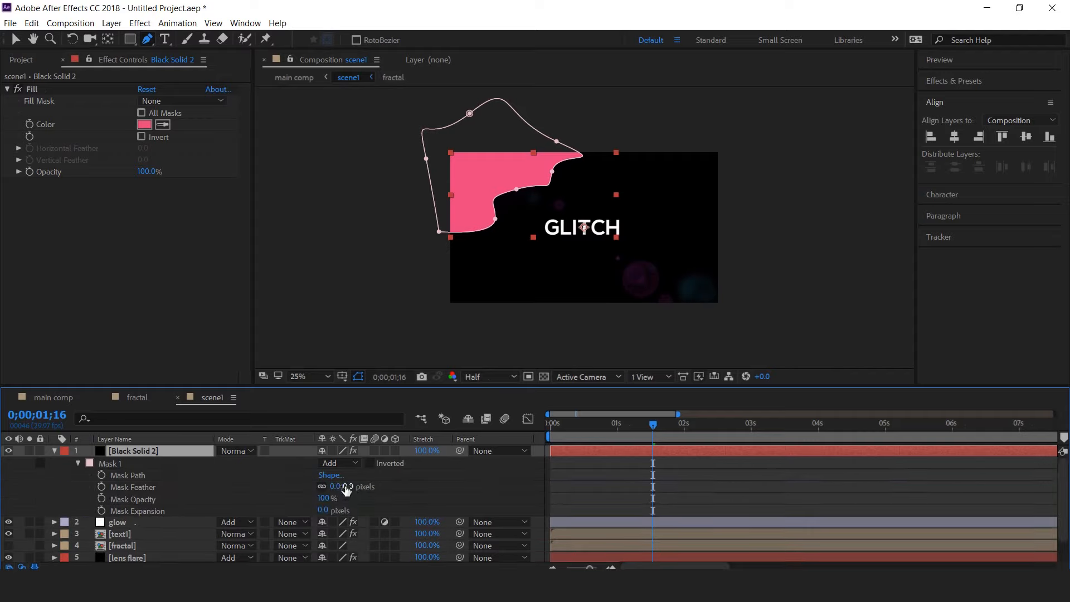
left_click_drag(351, 486, 500, 485)
left_click(335, 512)
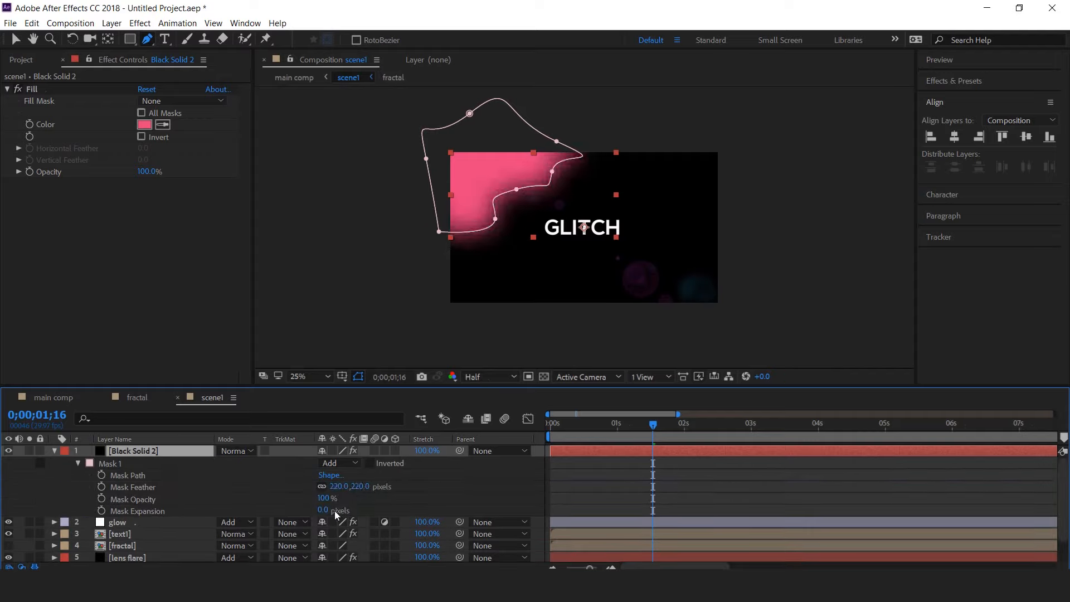
left_click_drag(325, 514, 296, 513)
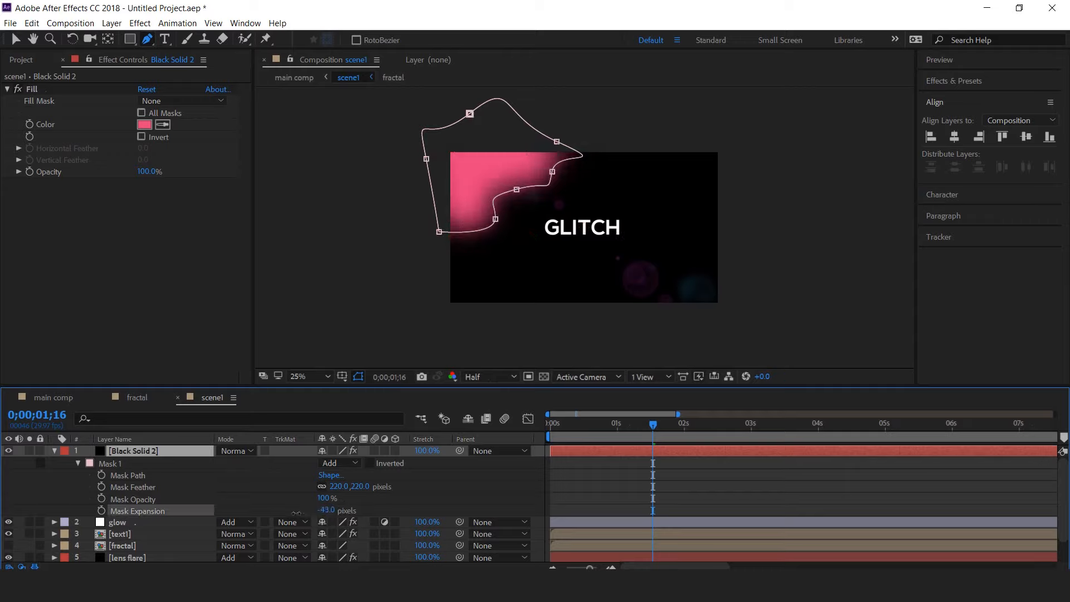
left_click_drag(350, 486, 447, 487)
- Set the pink solid's blending mode to Add and its opacity to 20%
left_click(229, 452)
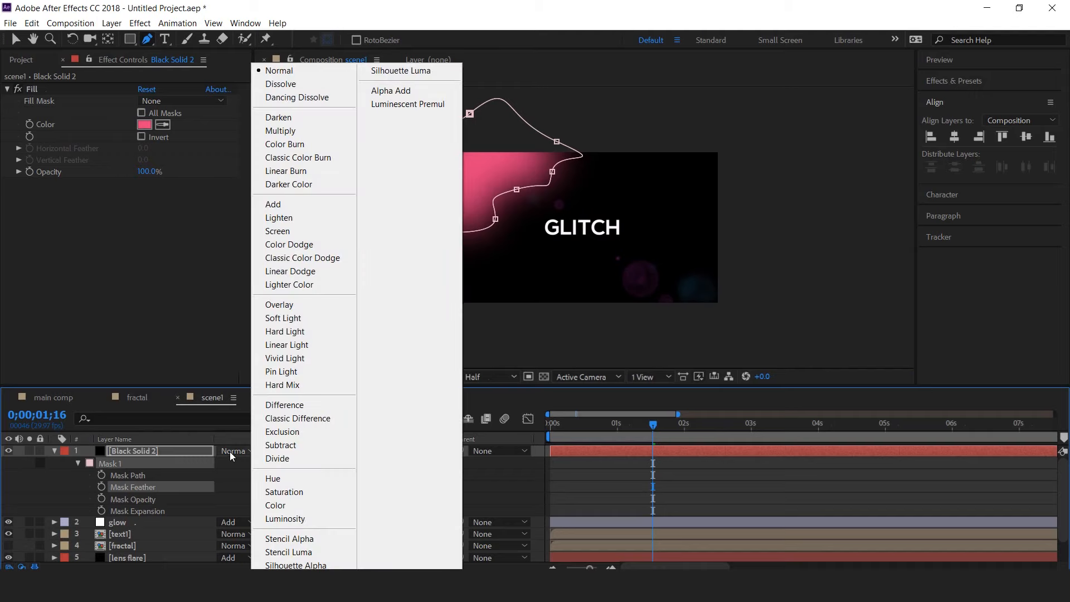
left_click(299, 204)
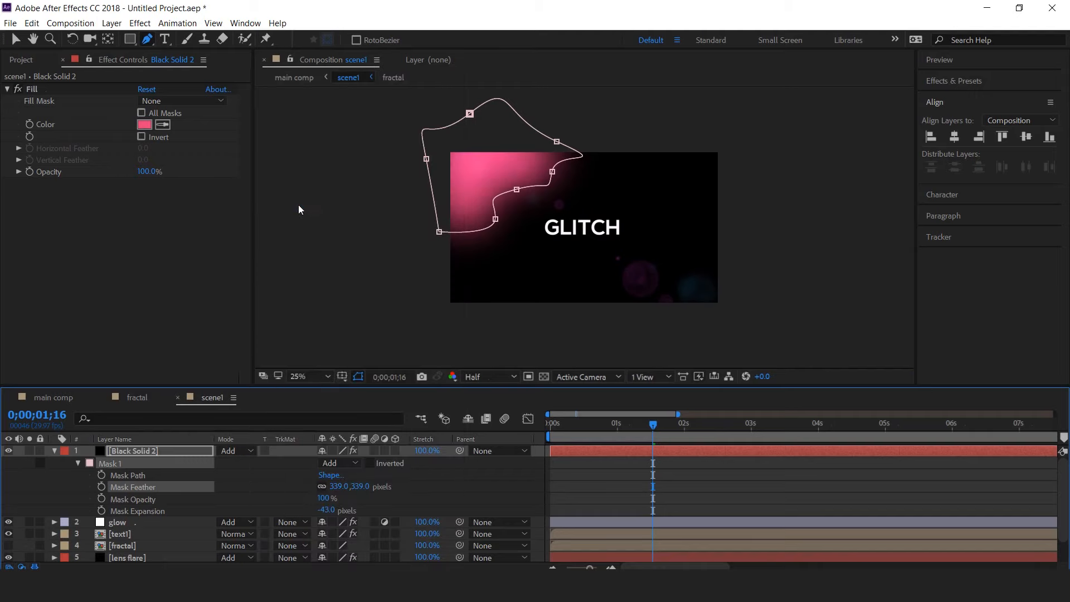
left_click(145, 452)
key("t")
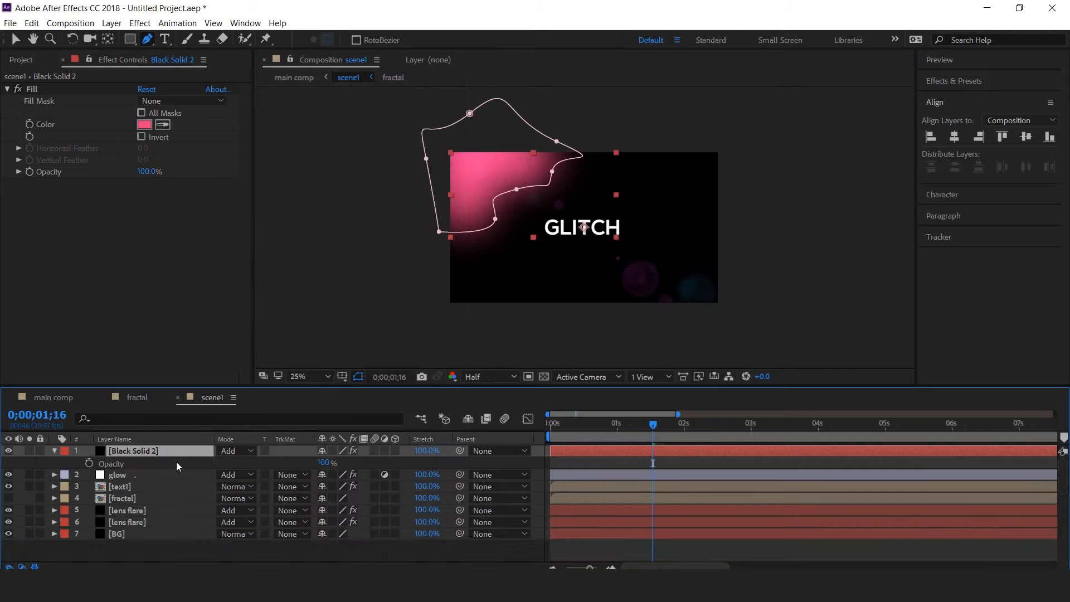
left_click_drag(323, 464, 281, 467)
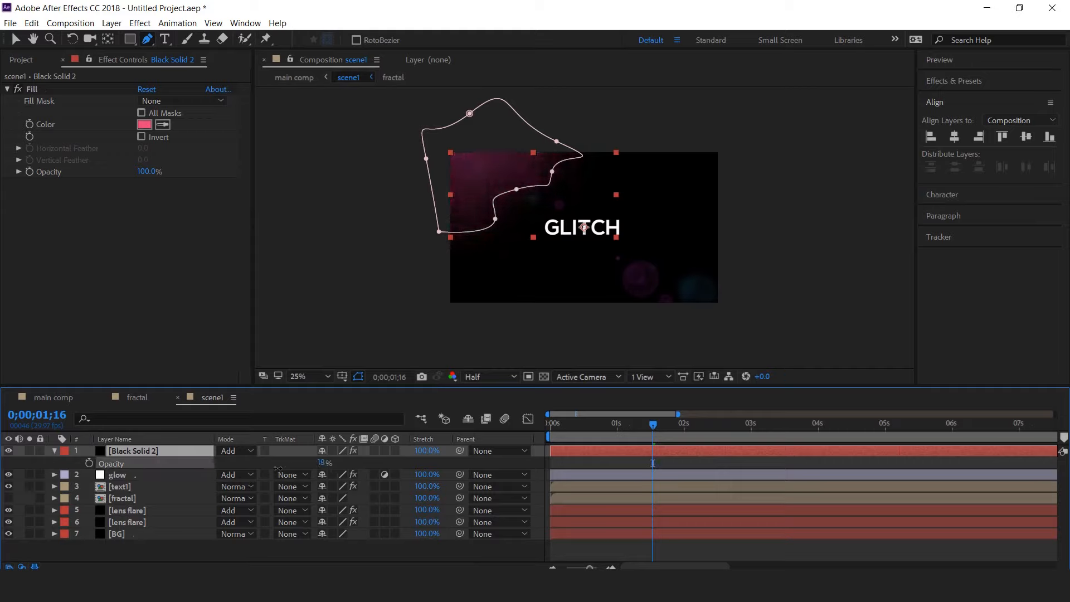
left_click_drag(279, 469, 279, 468)
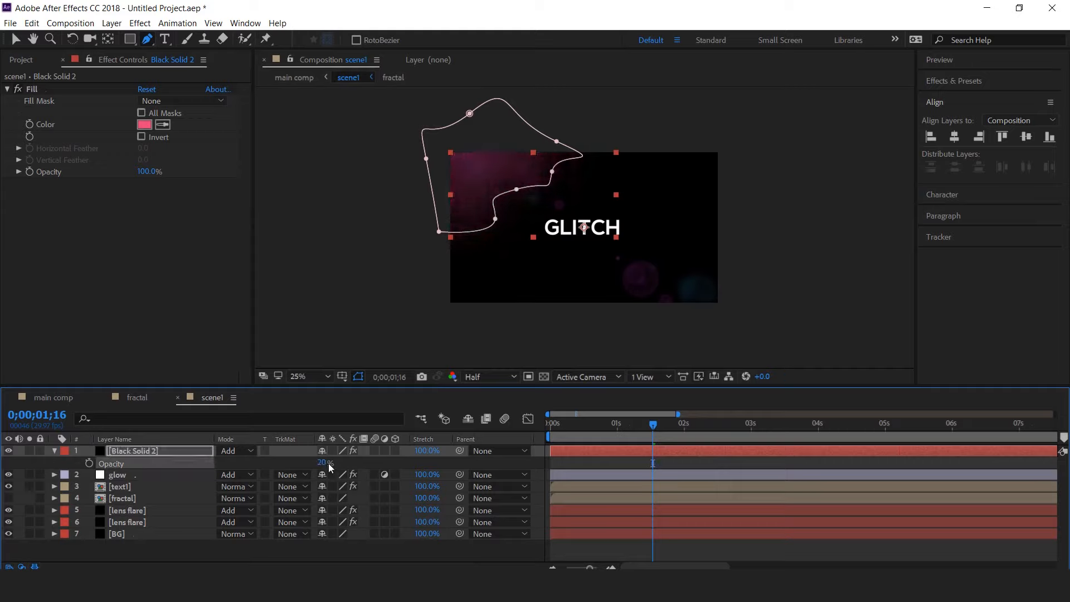
- Duplicate the pink solid, then move and rotate the copy so its masked shape covers the composition's lower-right corner
left_click(134, 451)
key("ctrl+d")
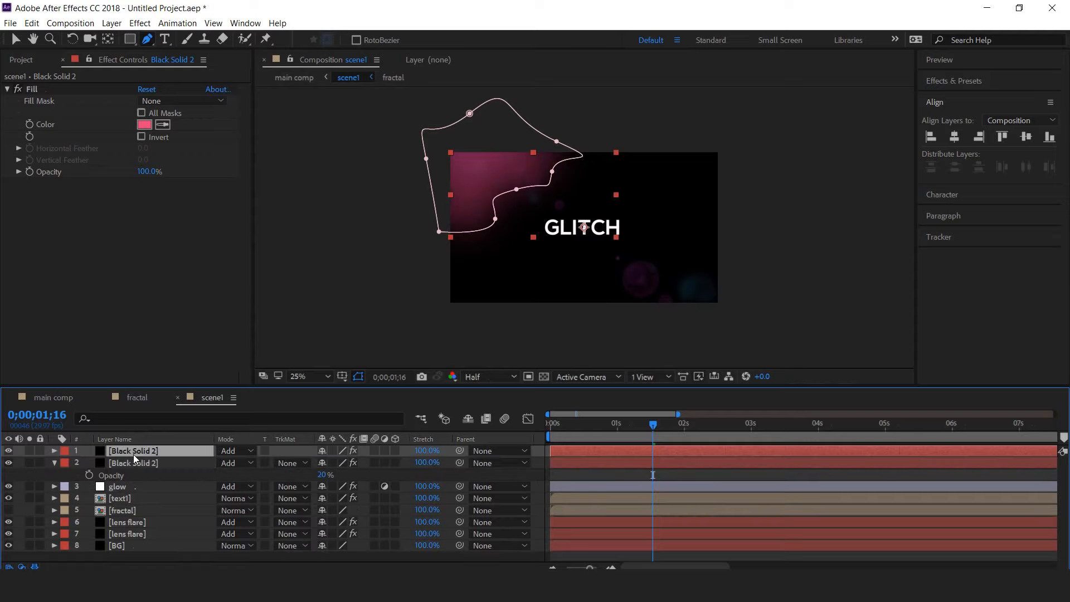
left_click(15, 40)
left_click_drag(499, 152, 710, 250)
key("w")
left_click_drag(831, 249, 566, 289)
key("v")
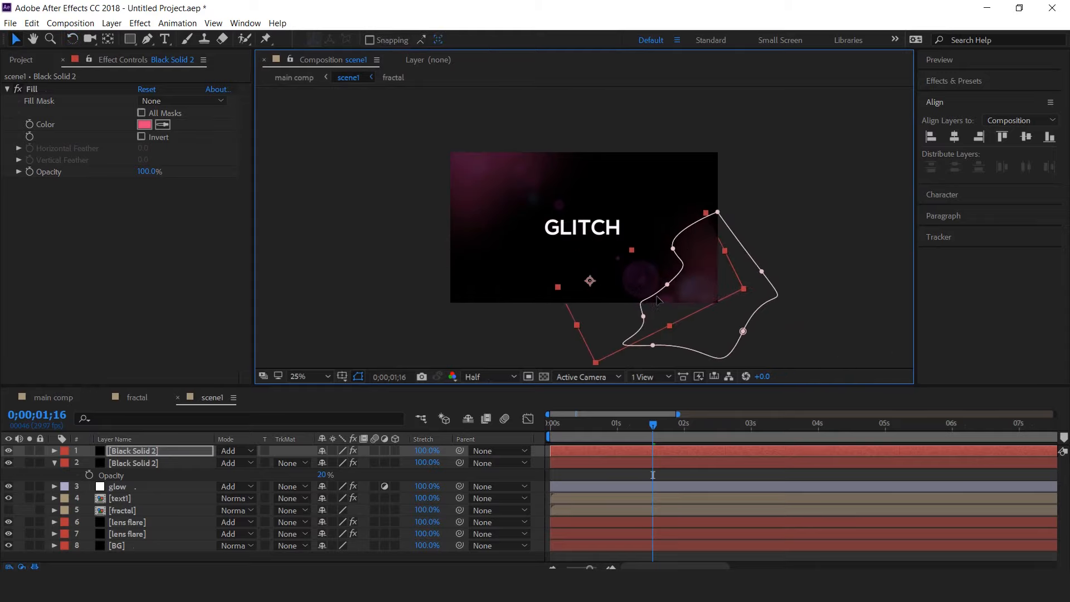
- Change the duplicated solid's Fill colour to blue and collapse the original pink solid's properties
left_click(146, 125)
left_click_drag(310, 292, 310, 349)
left_click(410, 272)
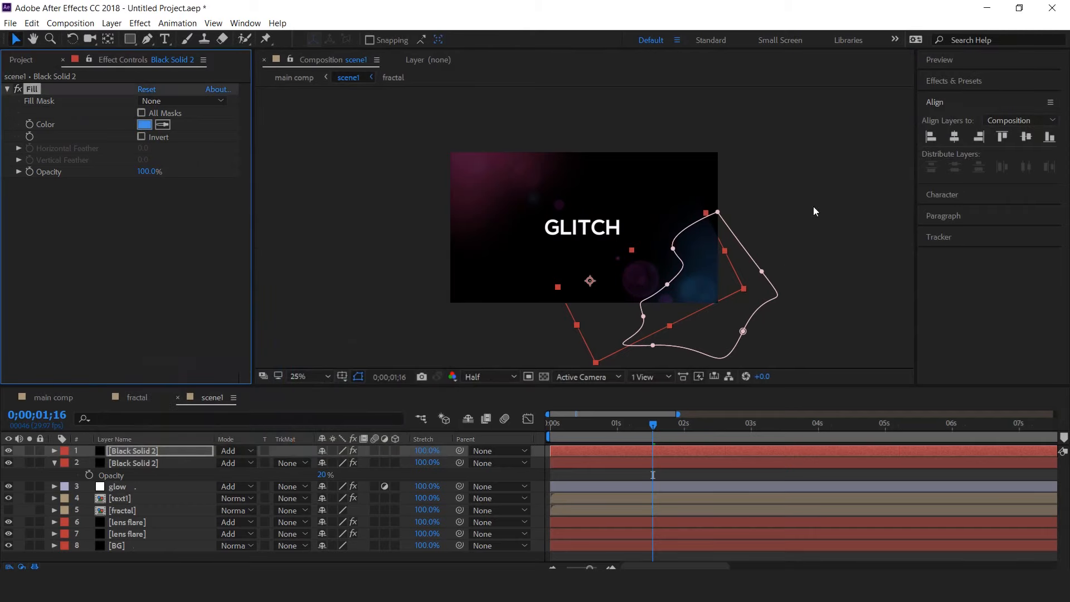
left_click(54, 463)
left_click(356, 335)
- Duplicate the blue solid, delete the copy's mask and position the copy over the composition's upper-right area
left_click(152, 453)
key("ctrl+d")
left_click_drag(710, 278, 728, 142)
left_click(706, 298)
left_click(780, 154)
double_click(780, 155)
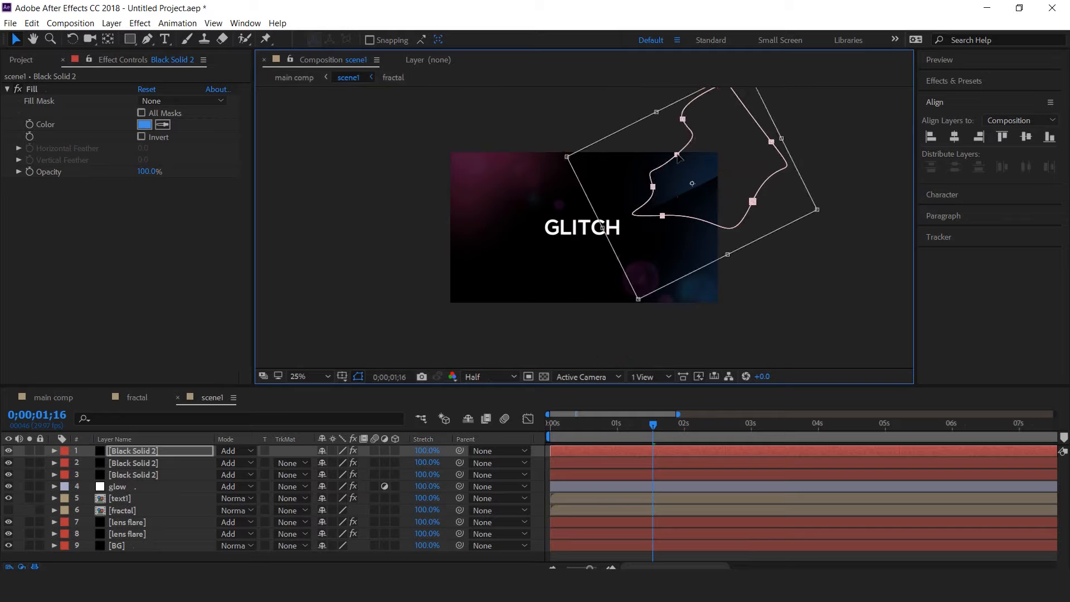
key("Delete")
left_click_drag(777, 147, 799, 141)
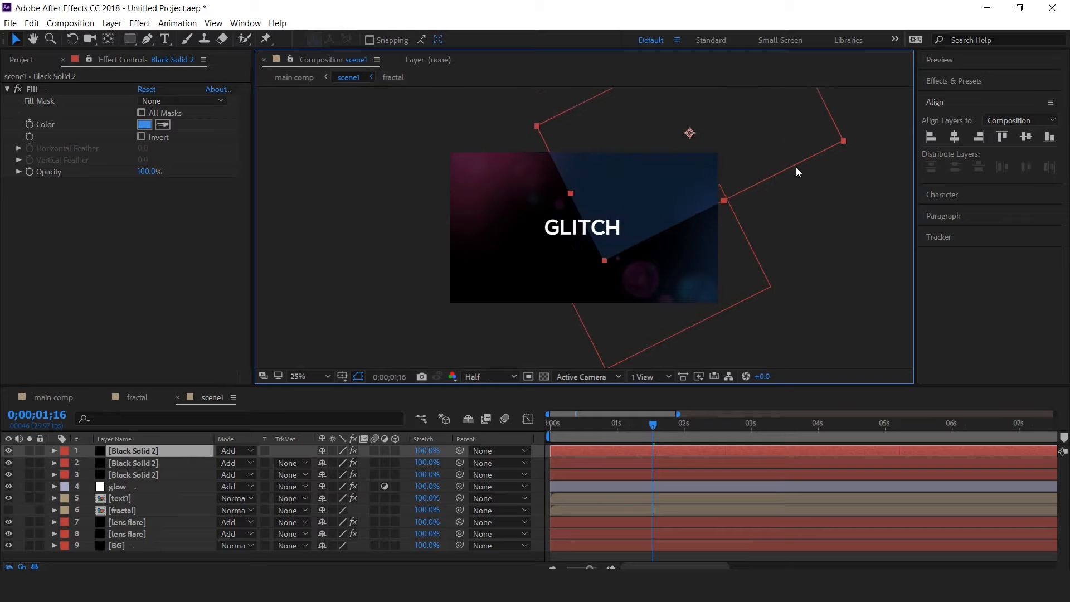
- Draw a rounded four-point mask on the copied solid over the upper-right corner and set its mask feather to 305 pixels
left_click(147, 39)
left_click_drag(602, 127, 719, 186)
left_click_drag(765, 111, 747, 92)
left_click_drag(602, 127, 583, 156)
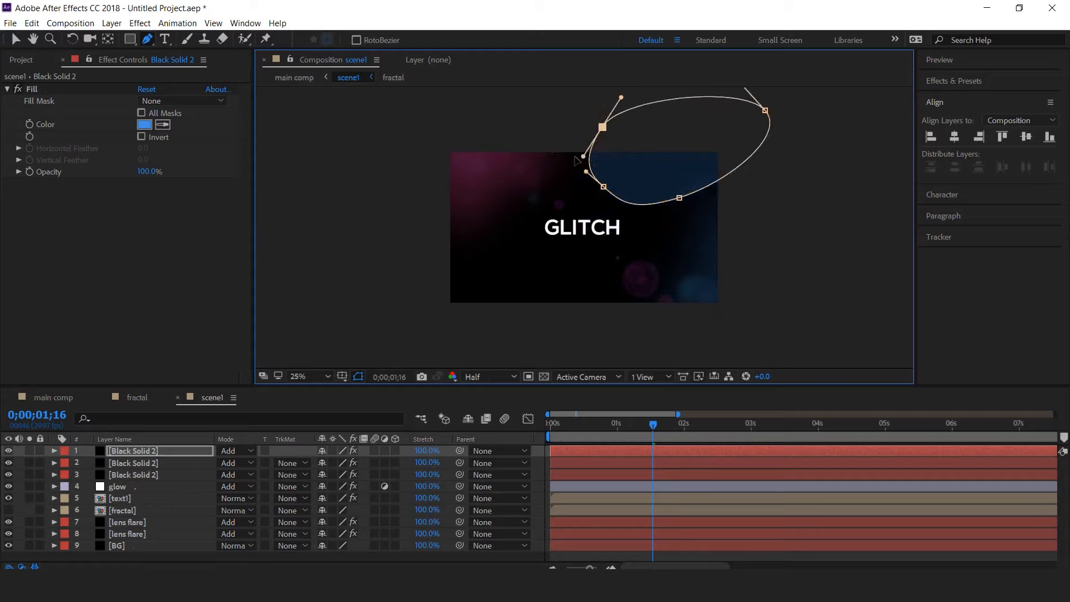
left_click(152, 455)
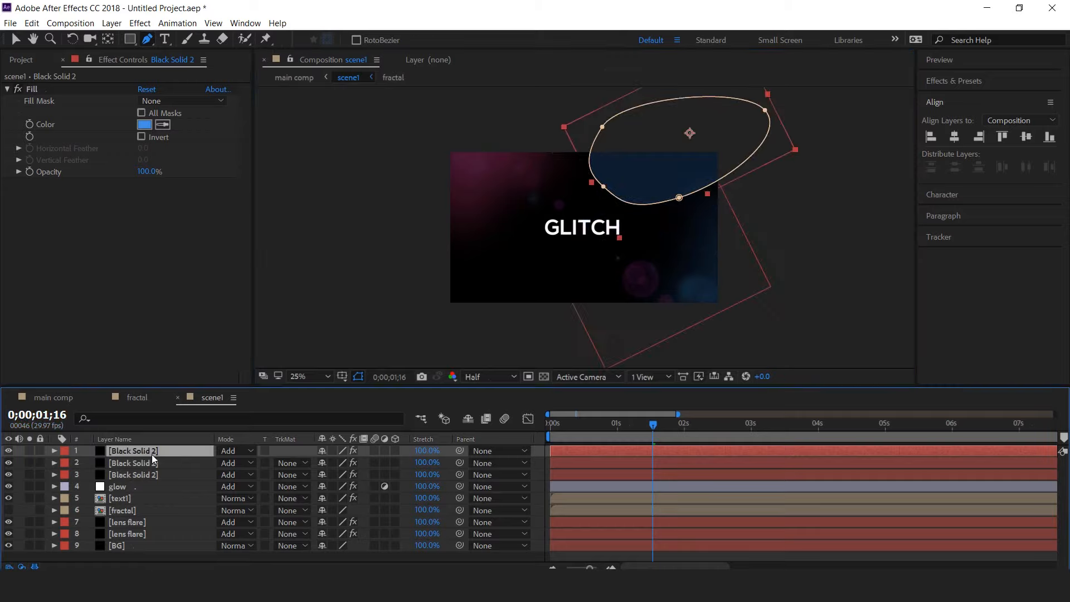
key("m")
key("m")
left_click_drag(343, 486, 526, 487)
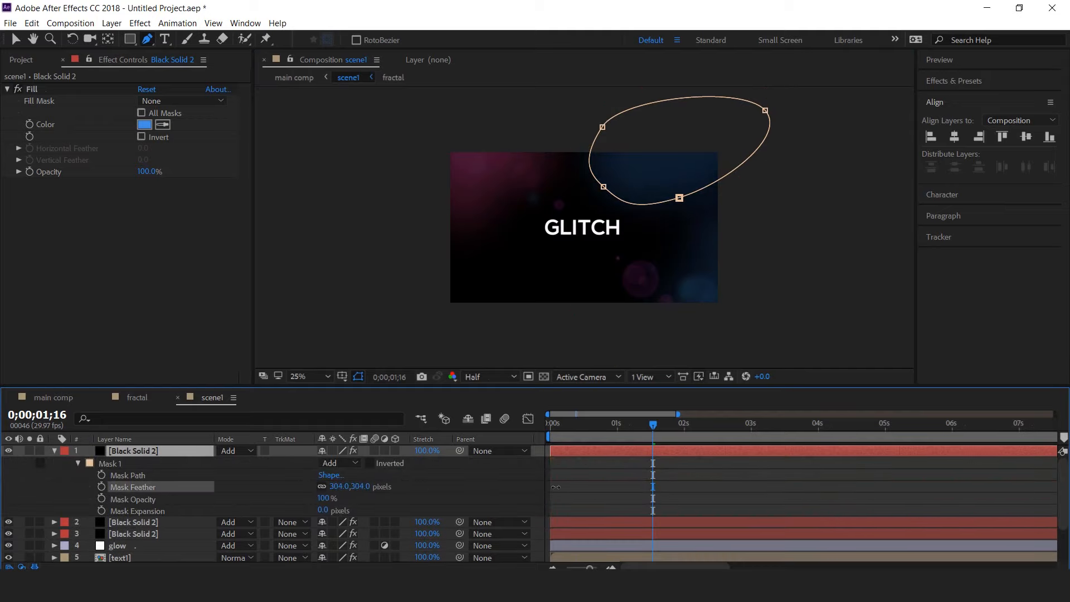
- Change the copied solid's Fill colour to a deeper violet-blue and set its mask expansion to -17 pixels
left_click(144, 125)
mouse_move(309, 343)
left_mouse_down()
mouse_move(306, 333)
mouse_move(307, 354)
mouse_move(307, 331)
left_mouse_up()
left_click(410, 272)
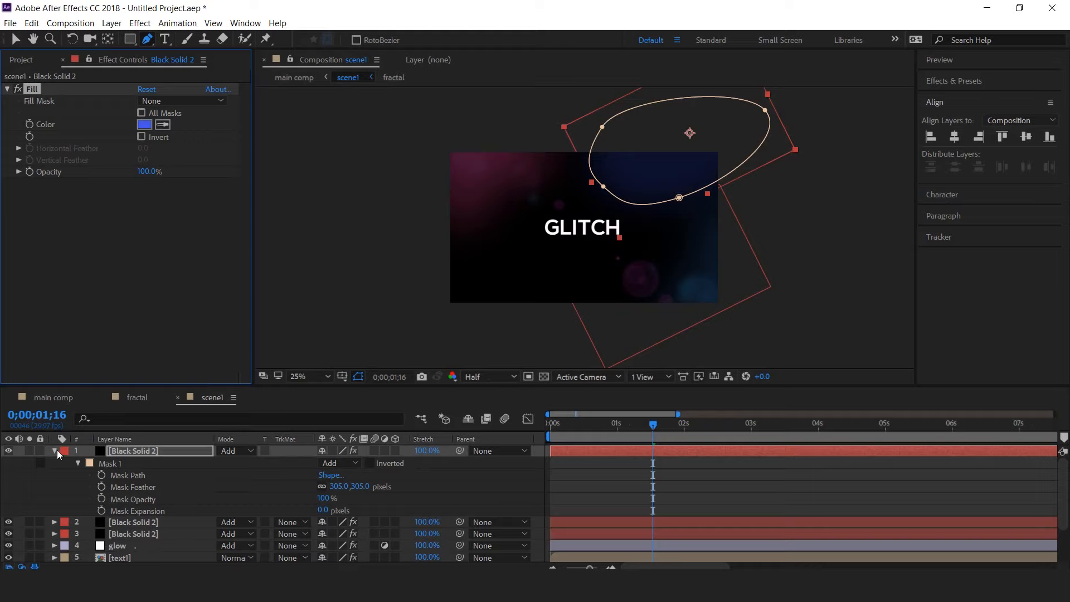
left_click_drag(323, 510, 333, 511)
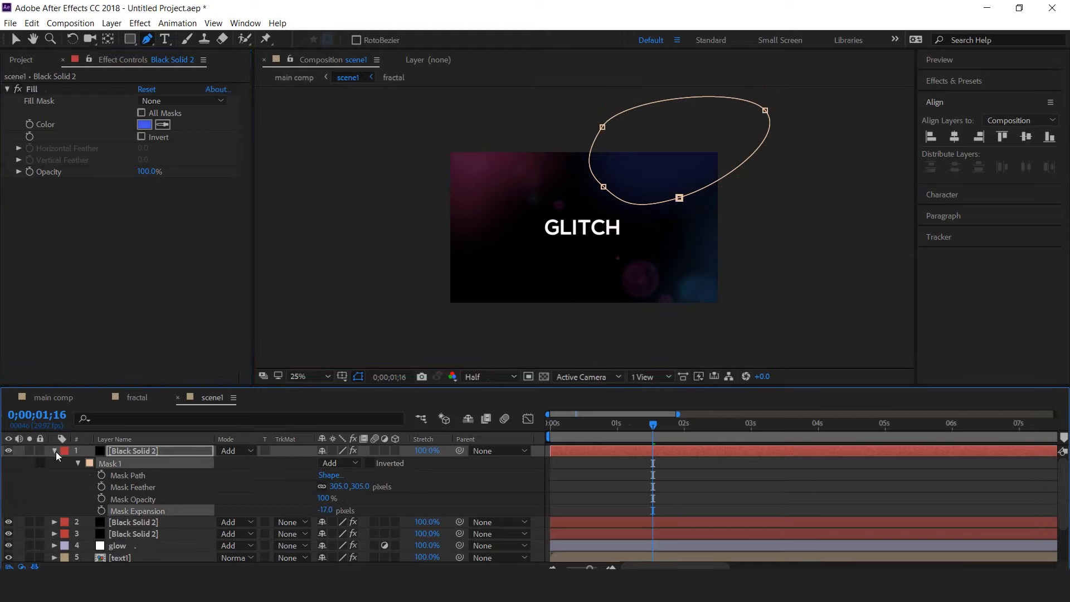
left_click(55, 451)
- Move the violet-blue solid so its soft glow covers the composition's lower-left corner
left_click(131, 454)
key("v")
left_click_drag(718, 147, 501, 304)
left_click_drag(501, 303, 506, 293)
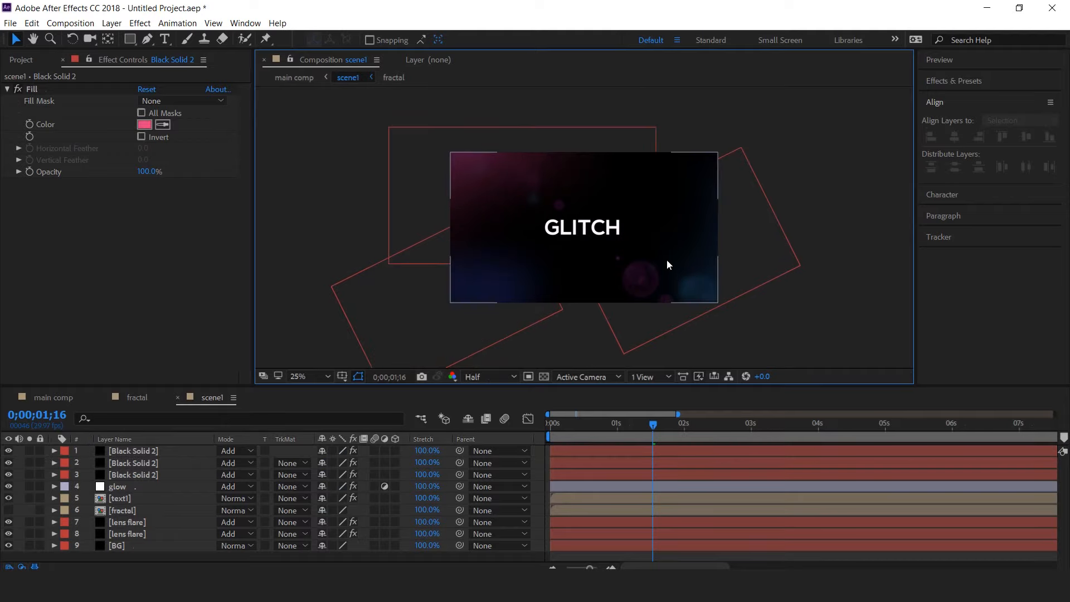
- Create a new 1920 x 1080 composition named floor
left_click(27, 56)
left_click(108, 346)
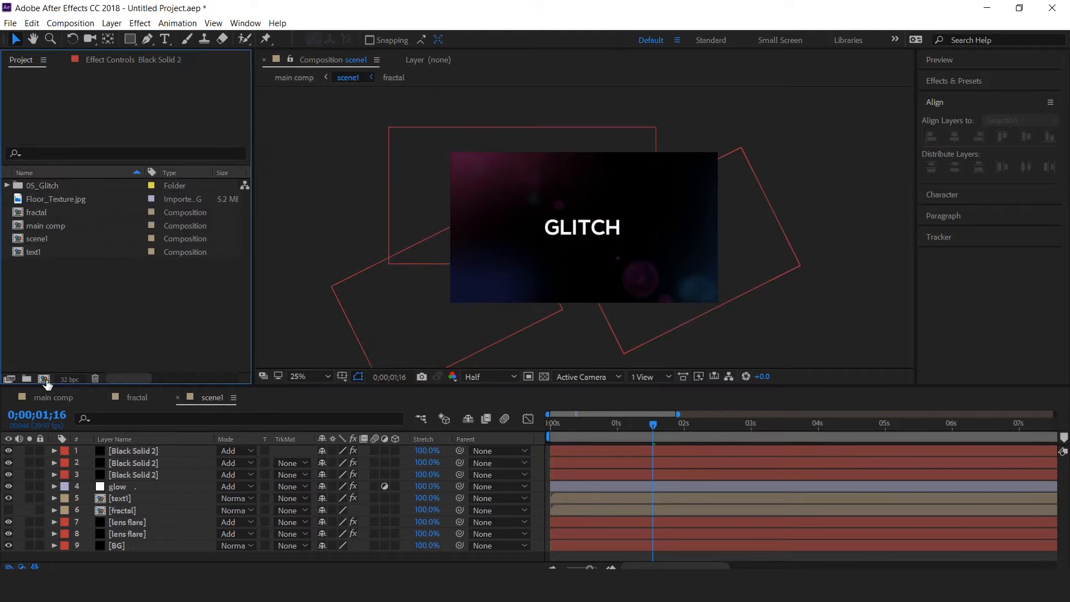
left_click(44, 379)
type("f")
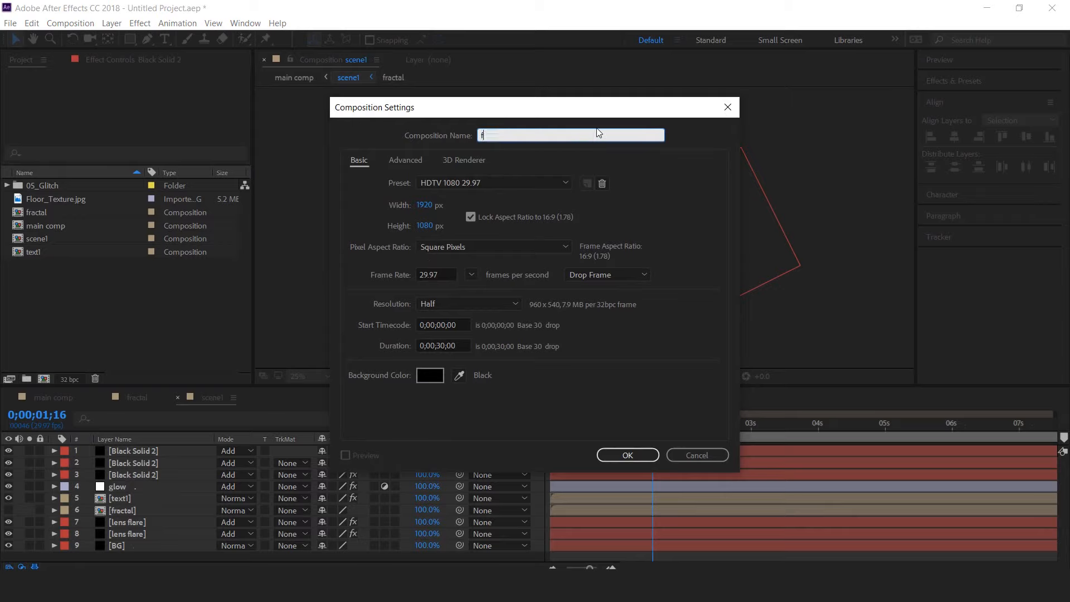
type("loor")
key("Return")
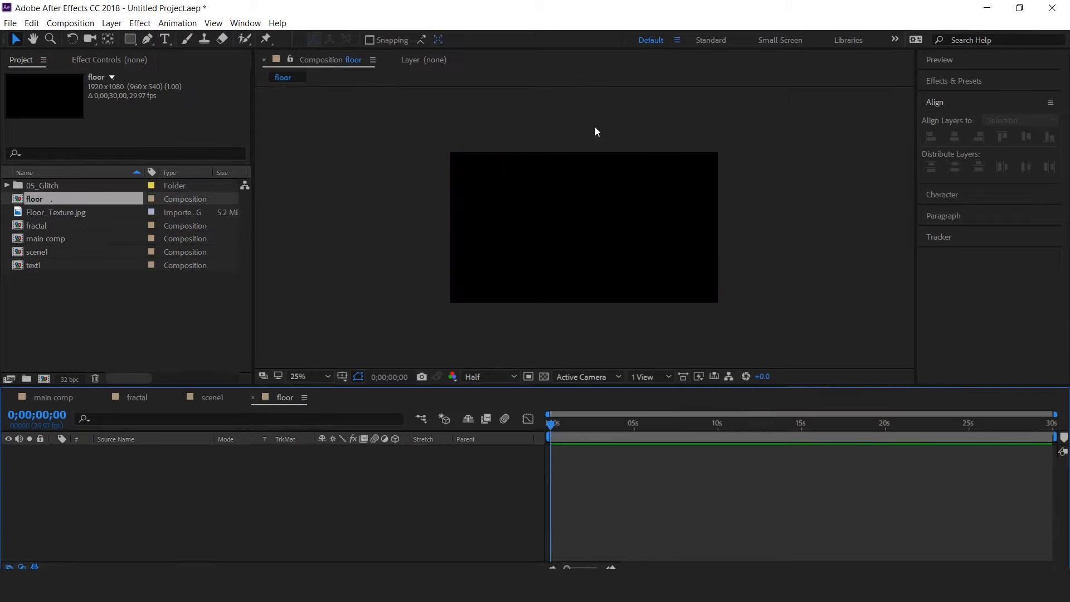
- Add Floor_Texture.jpg to the floor composition as a 3D layer, tilted back around X and lowered to form a receding ground plane
left_click_drag(69, 216, 196, 493)
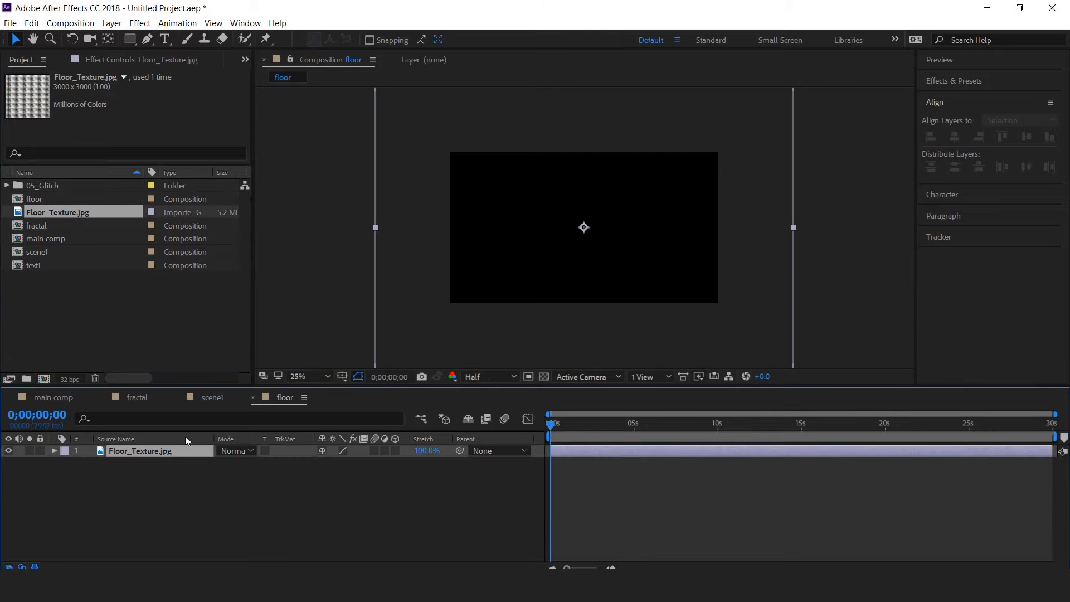
left_click(395, 450)
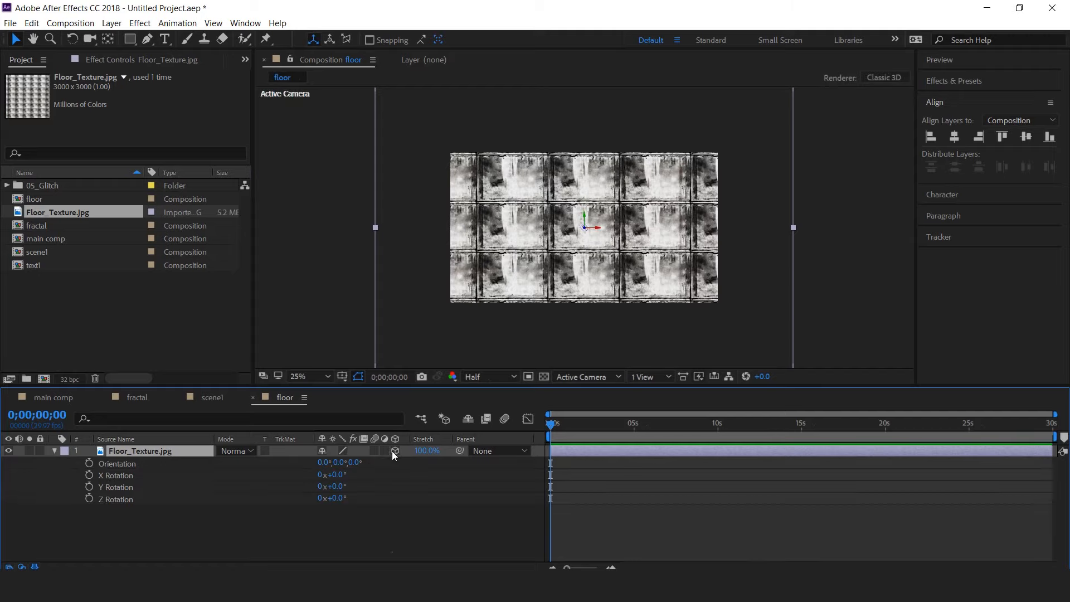
key("r")
left_click_drag(339, 477, 314, 477)
left_click_drag(794, 226, 744, 267)
left_click(54, 450)
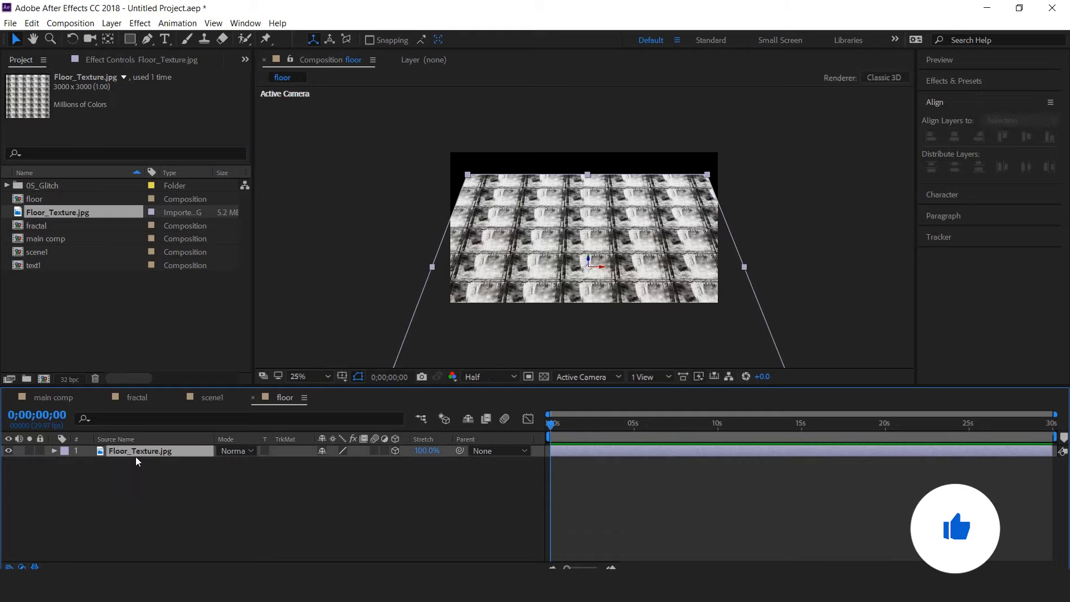
- Apply the Curves effect to the floor texture and pull the RGB curve's lower part down to darken it
key("ctrl+space")
type("cur")
key("Return")
left_click_drag(76, 274, 93, 284)
left_click(327, 529)
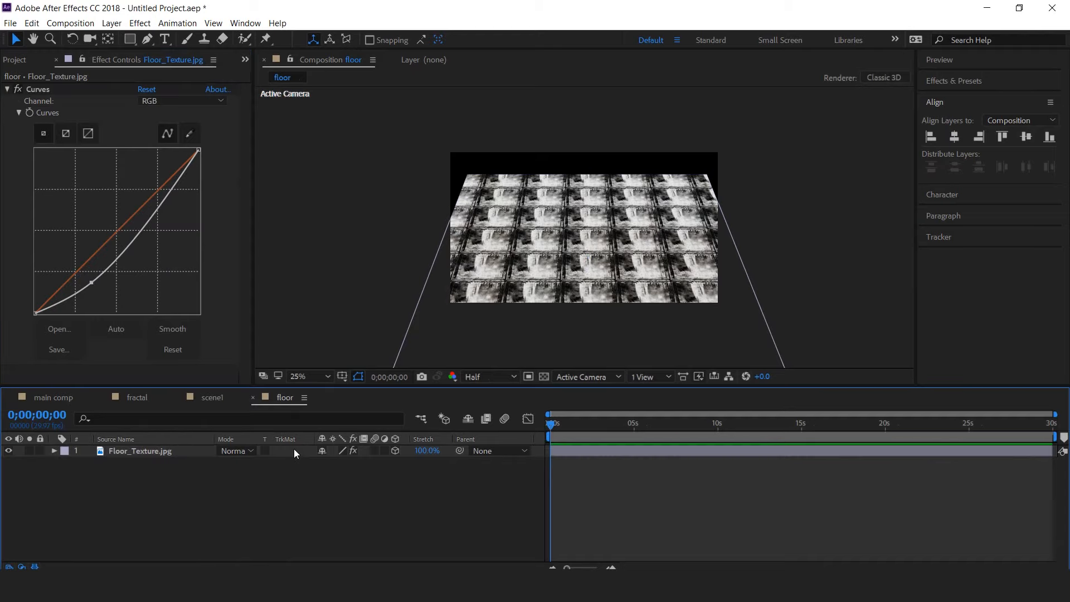
- Add the floor composition to scene1 directly above the BG layer and hide it
left_click(253, 398)
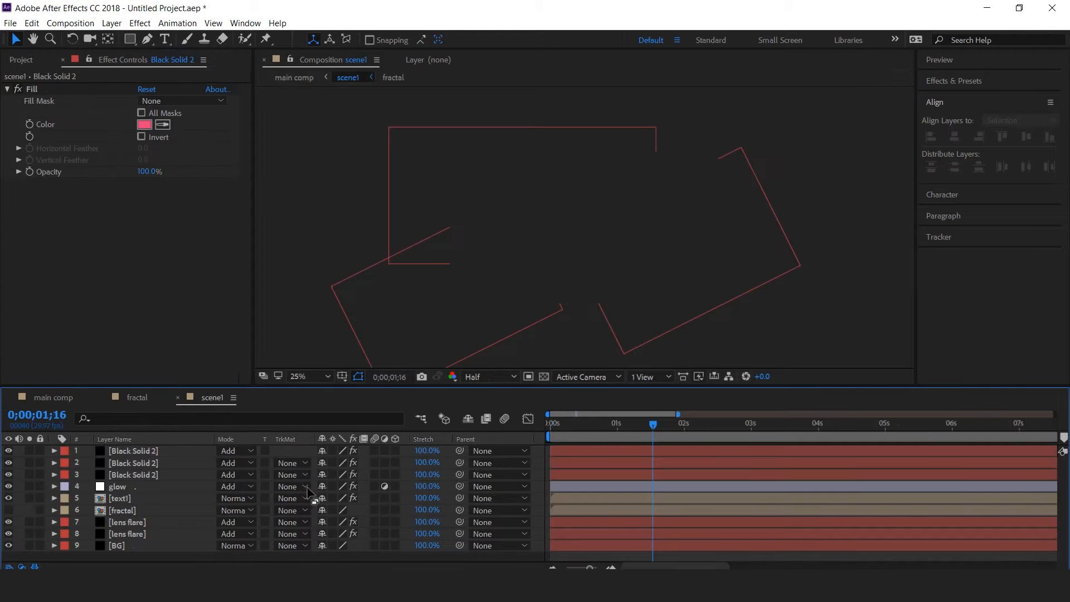
left_click(21, 59)
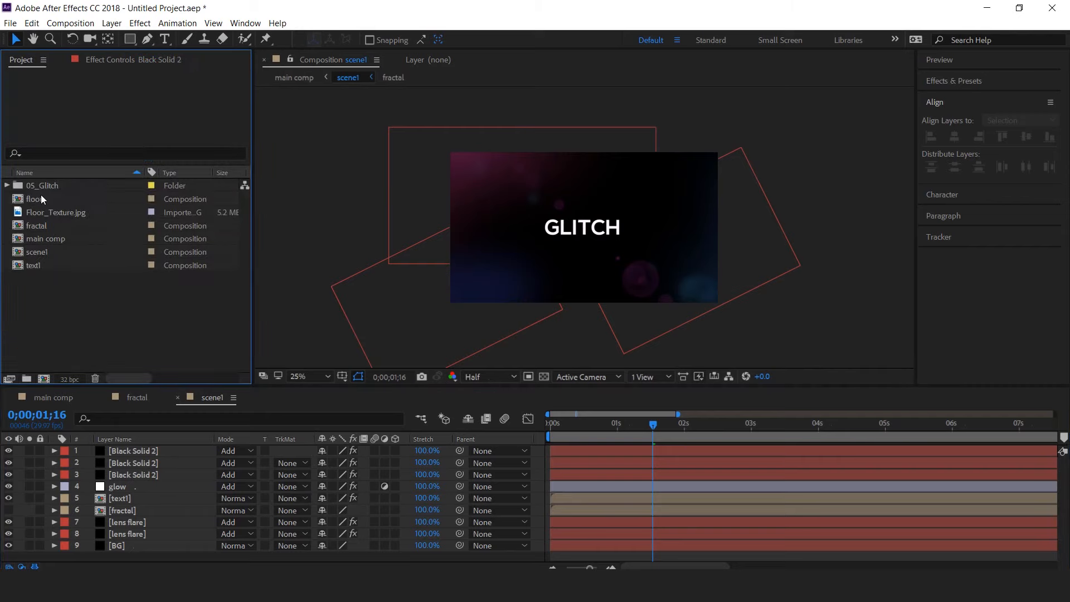
left_click(18, 200)
left_click_drag(18, 199, 124, 548)
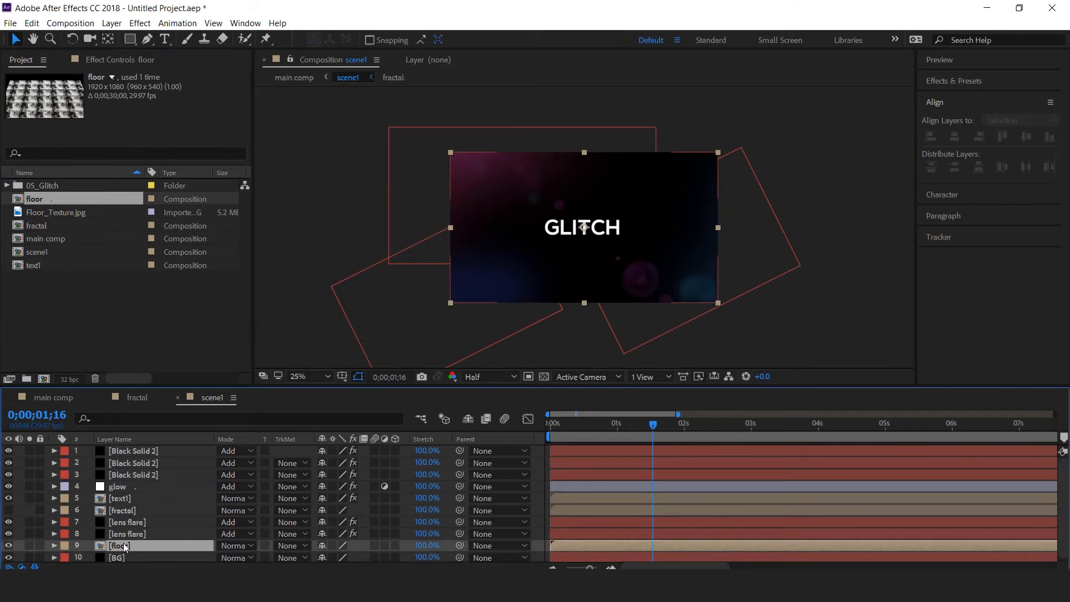
left_click(9, 546)
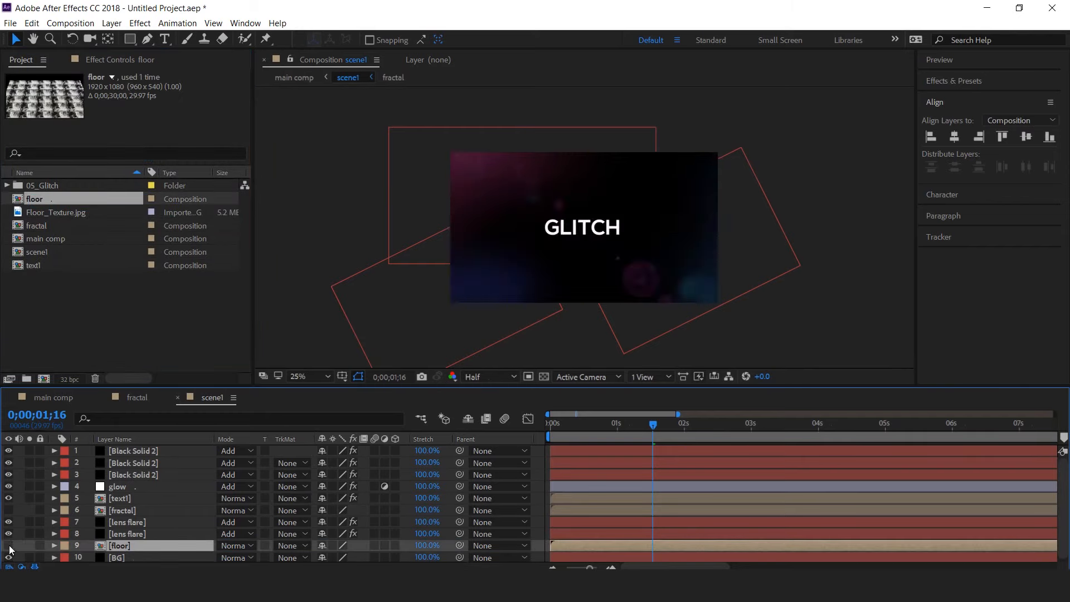
- Duplicate the text1 layer in scene1 and rename the copy text1 ref
left_click(128, 497)
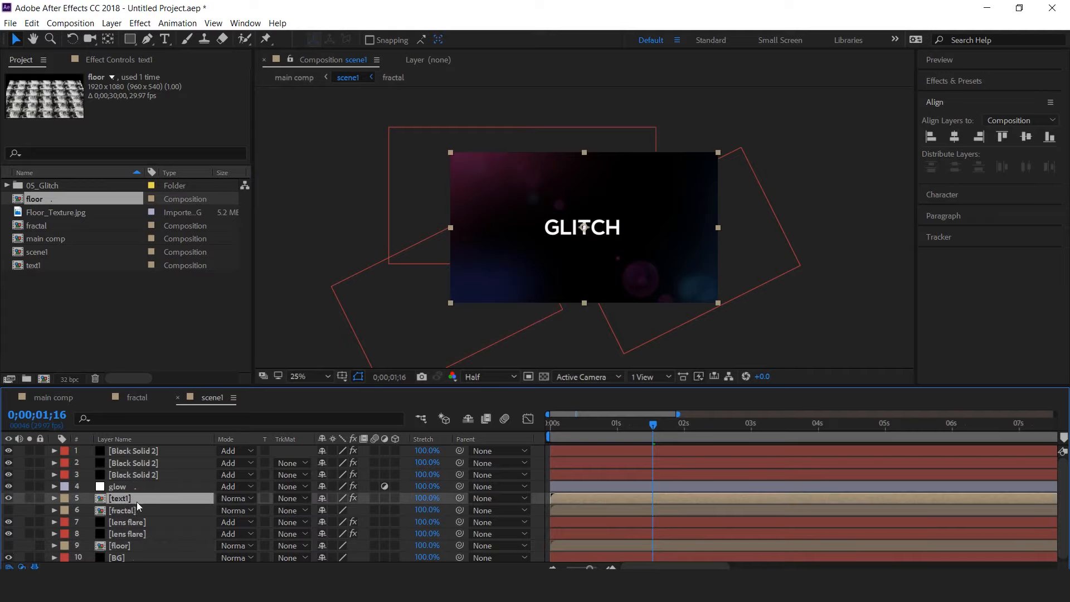
key("ctrl+d")
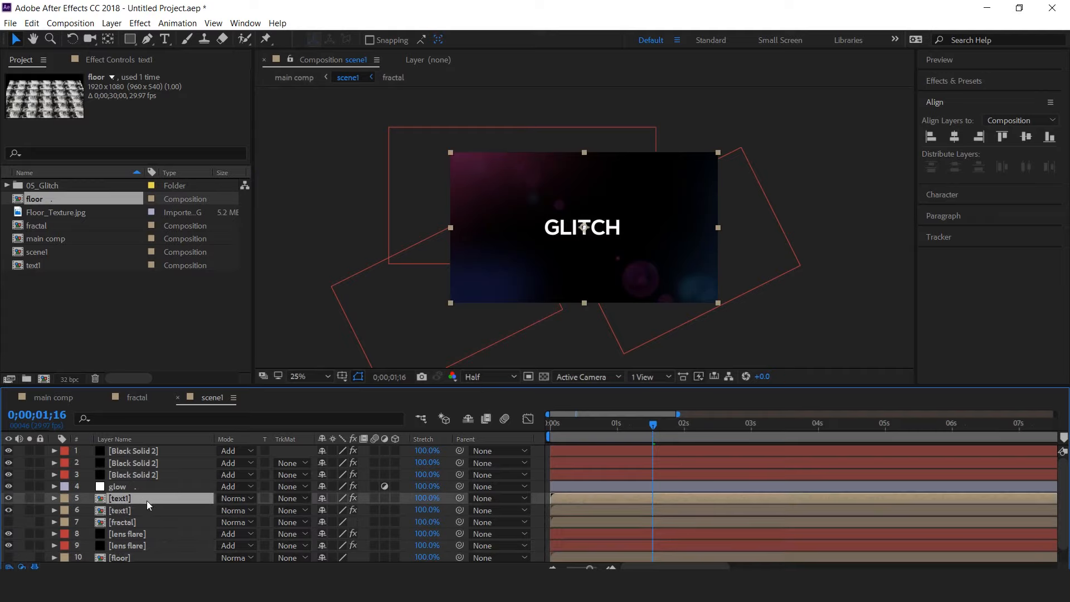
key("Return")
key("Right")
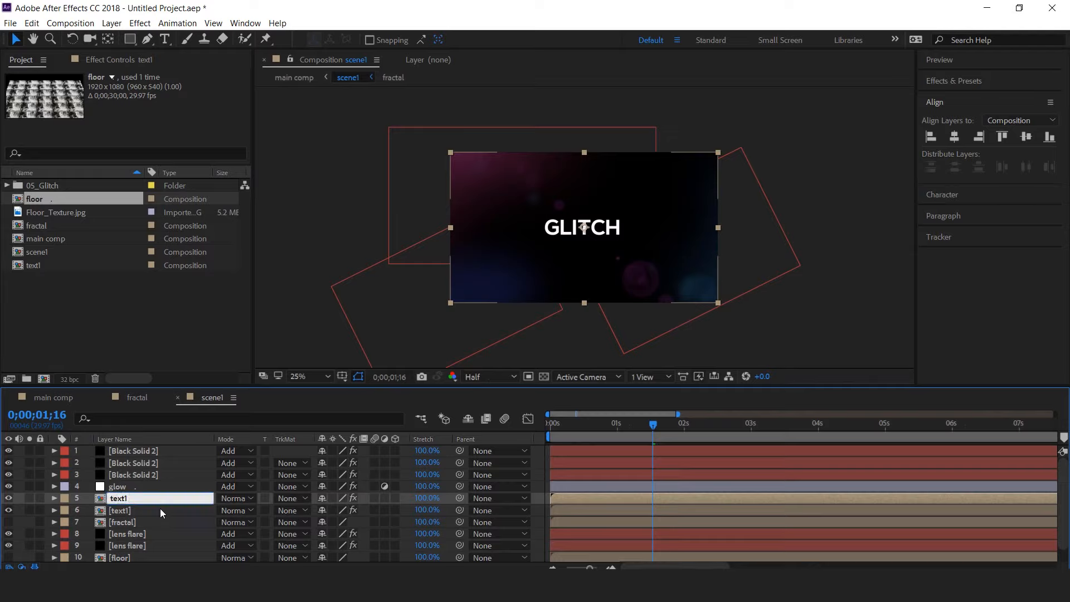
type("ref")
key("Return")
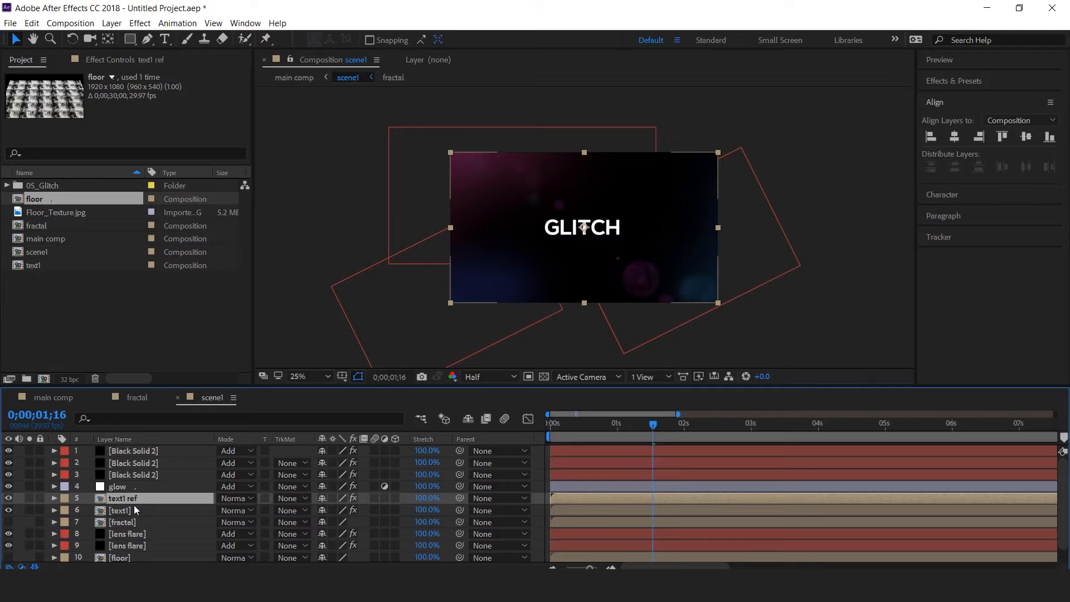
- Move the text1 ref layer directly above the floor layer and review its effect settings
scroll(139, 493, "down", 1)
left_click_drag(122, 484, 126, 537)
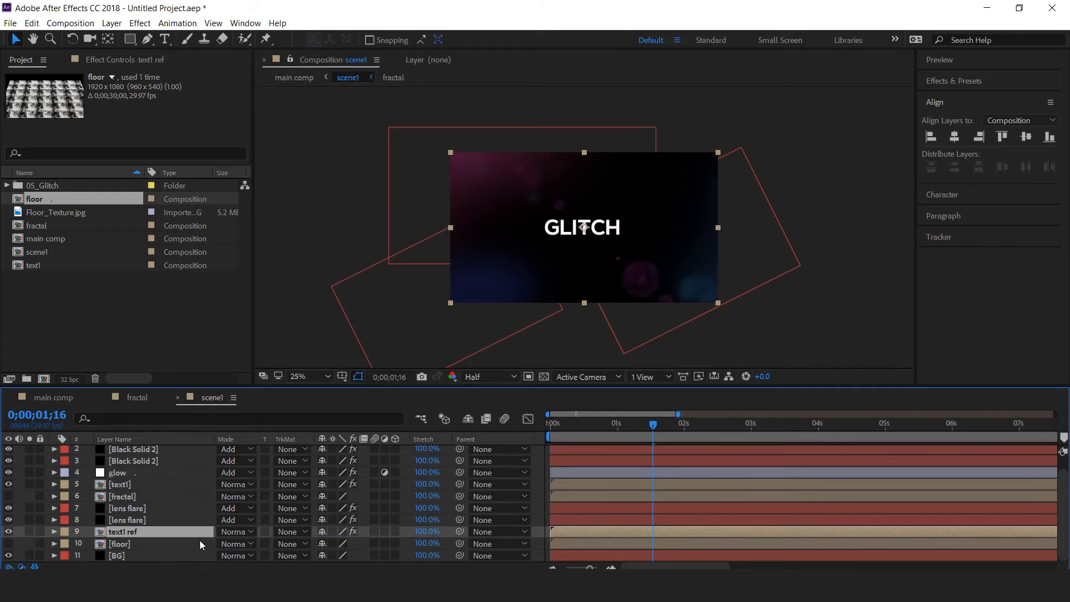
left_click(138, 61)
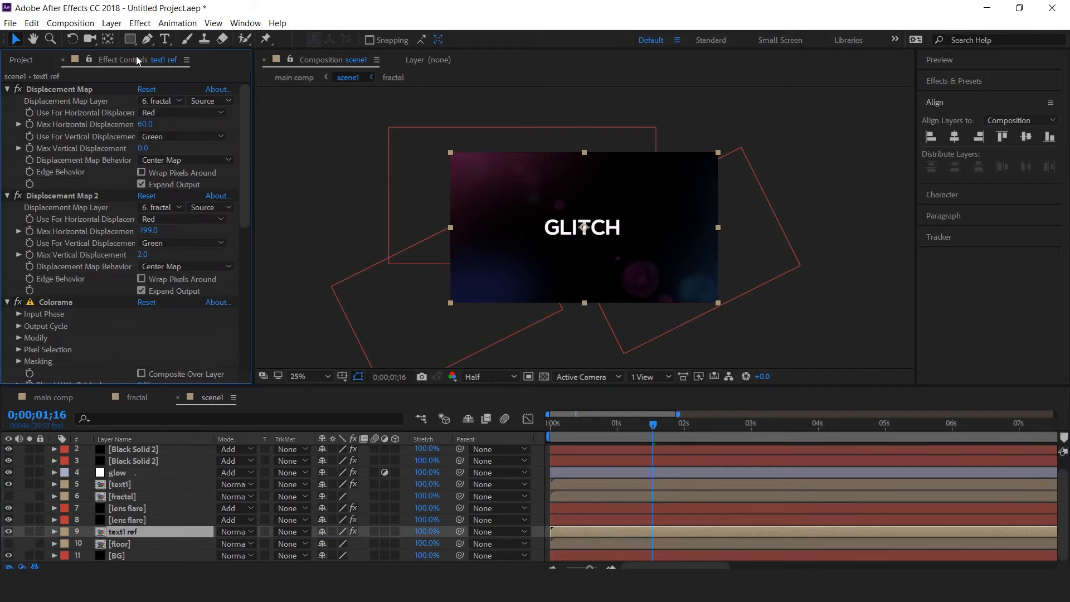
scroll(140, 184, "down", 6)
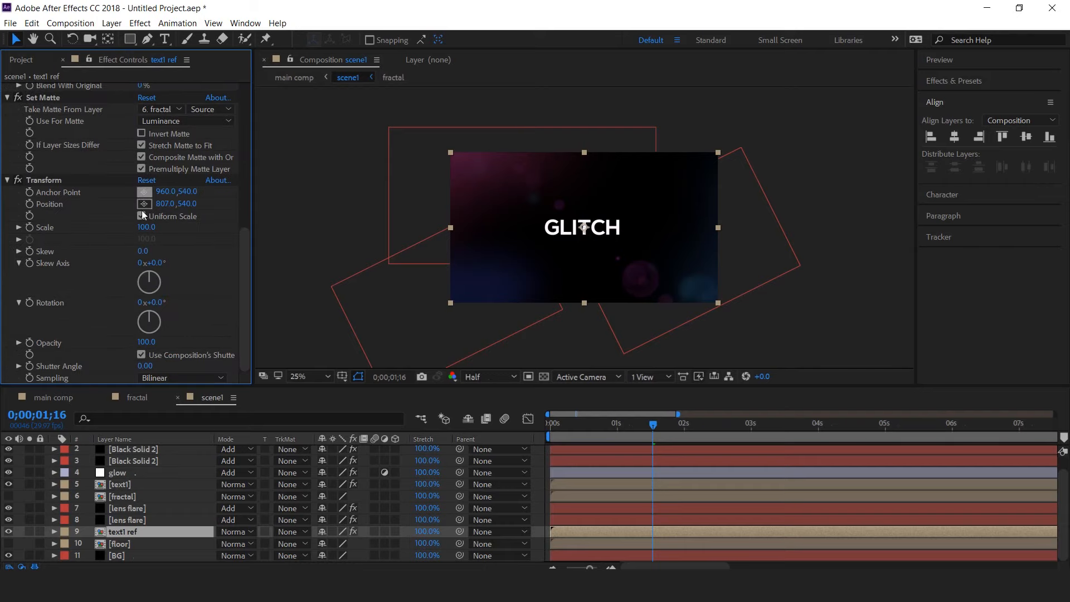
- Create an adjustment layer directly above text1 ref and apply the Compound Blur effect to it
right_click(539, 482)
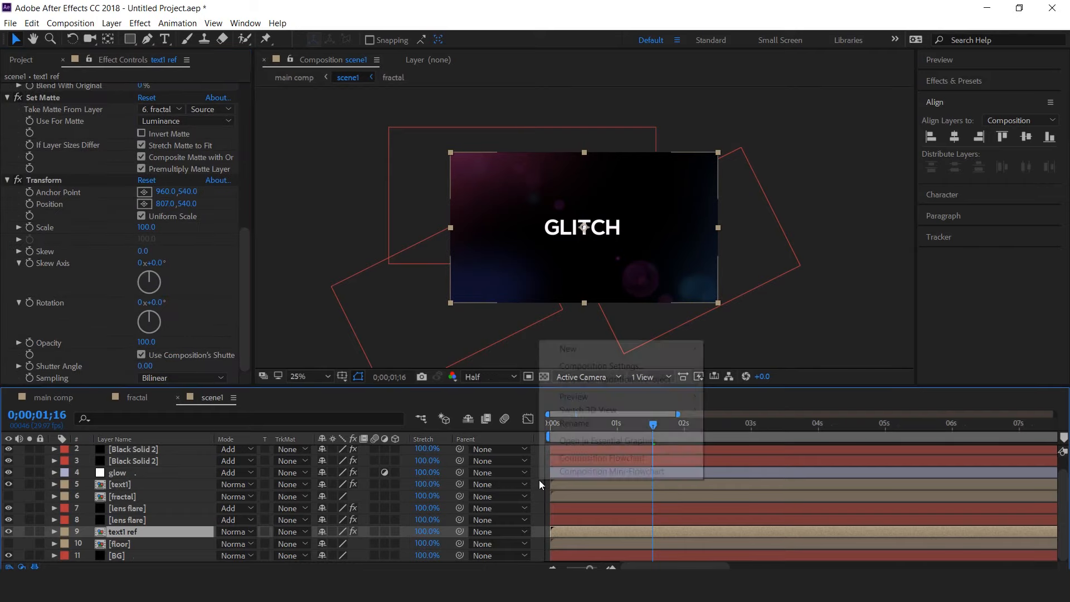
mouse_move(591, 348)
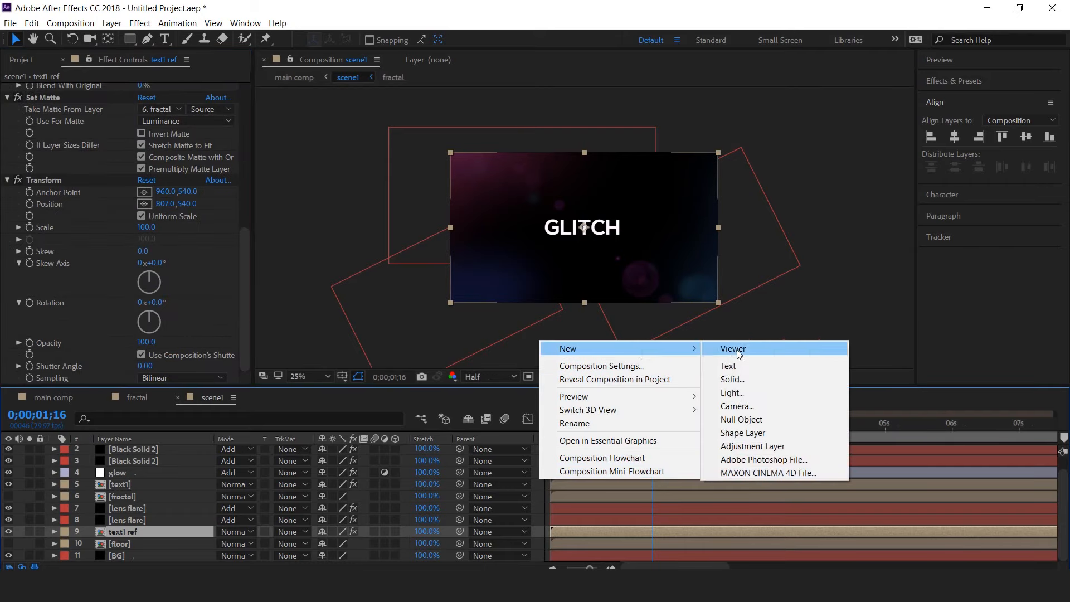
left_click(752, 445)
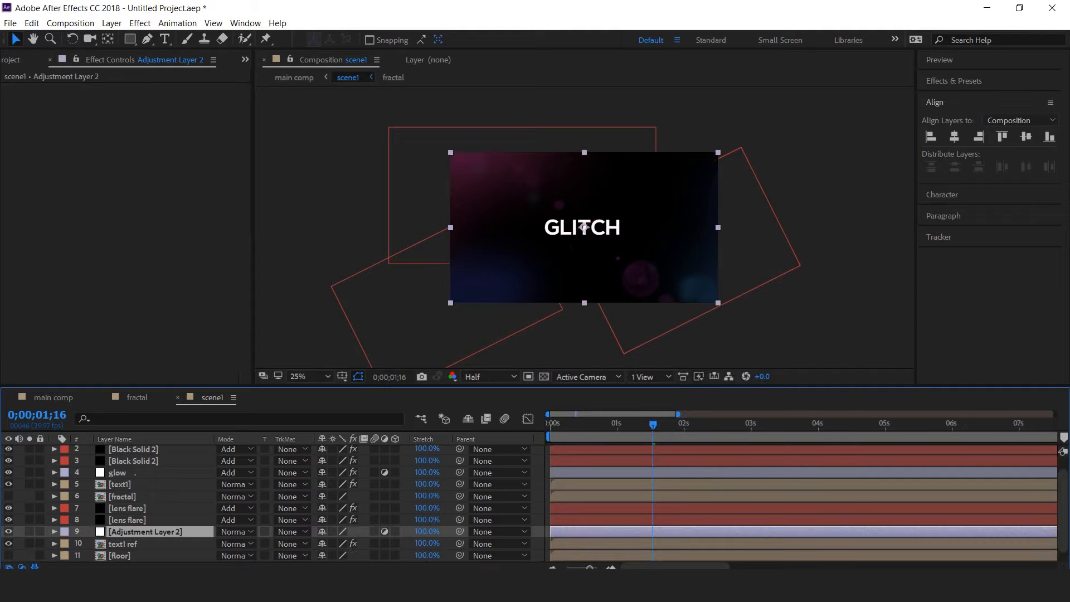
key("ctrl+space")
type("com")
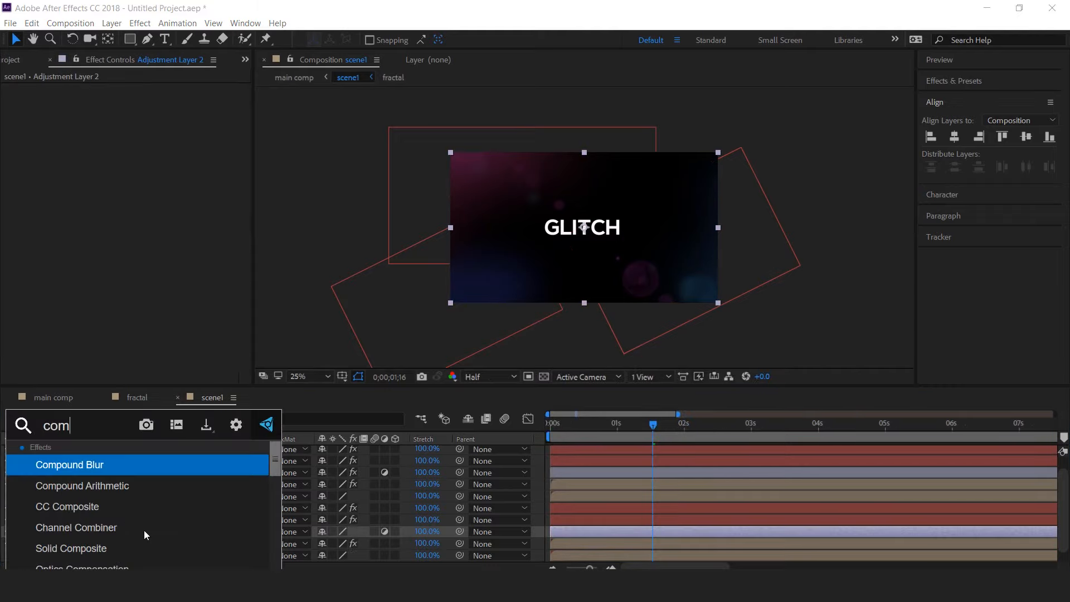
left_click(101, 467)
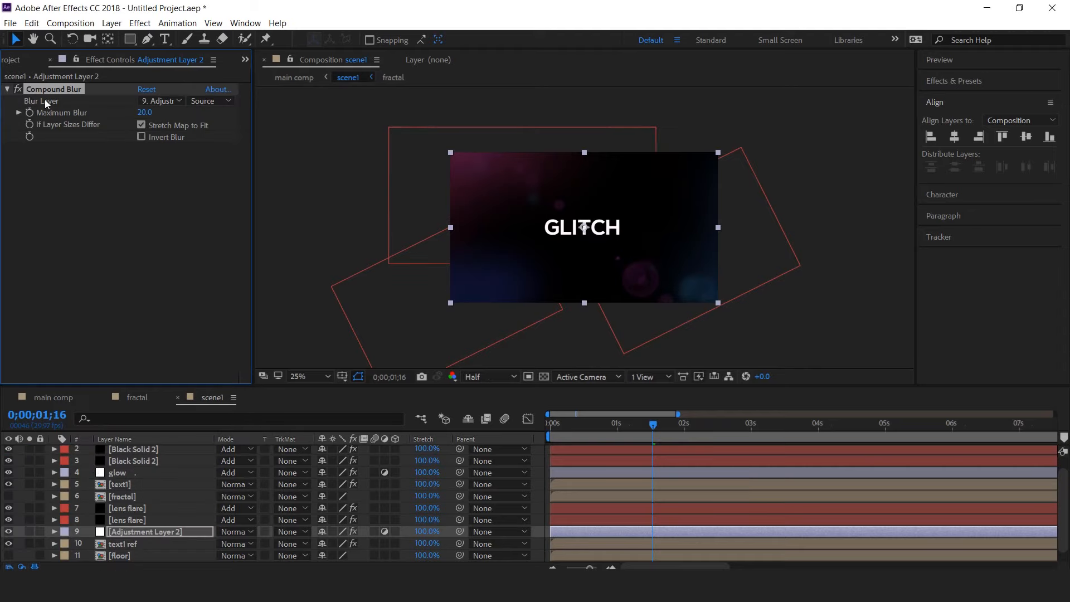
- Set the Compound Blur's blur layer to floor and its maximum blur to 27
left_click(165, 101)
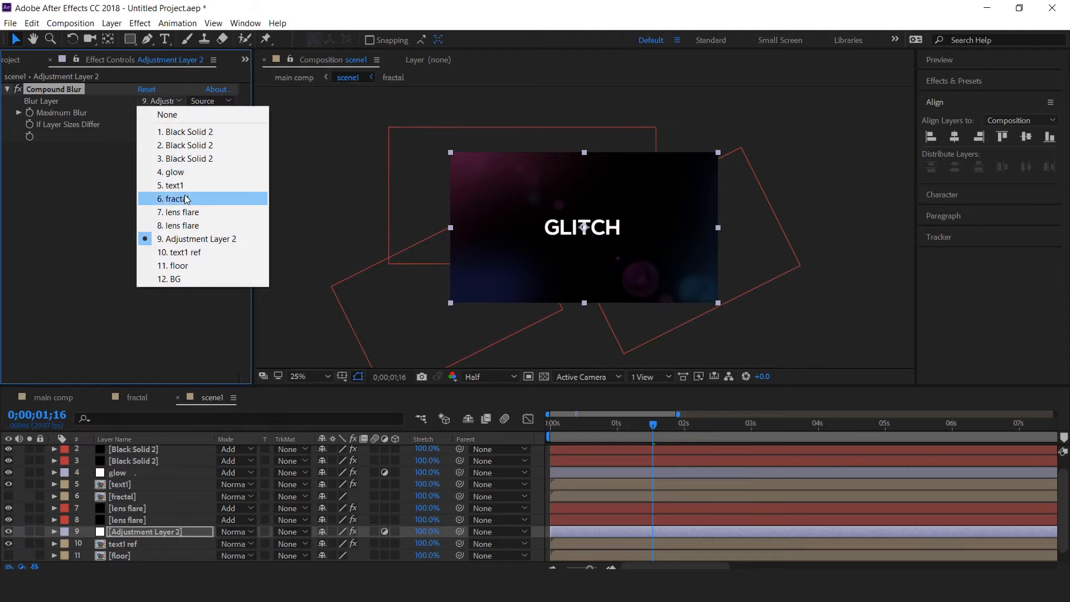
left_click(182, 266)
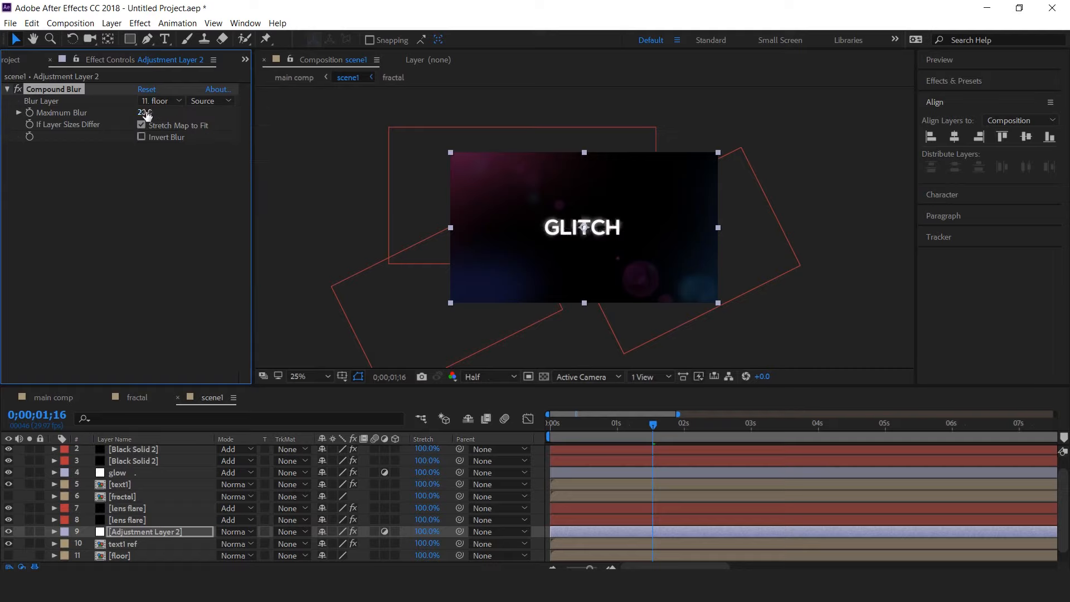
left_click(146, 113)
type("27")
key("Return")
- Make the text1 ref layer 3D and set its X Rotation to 180°
left_click(138, 544)
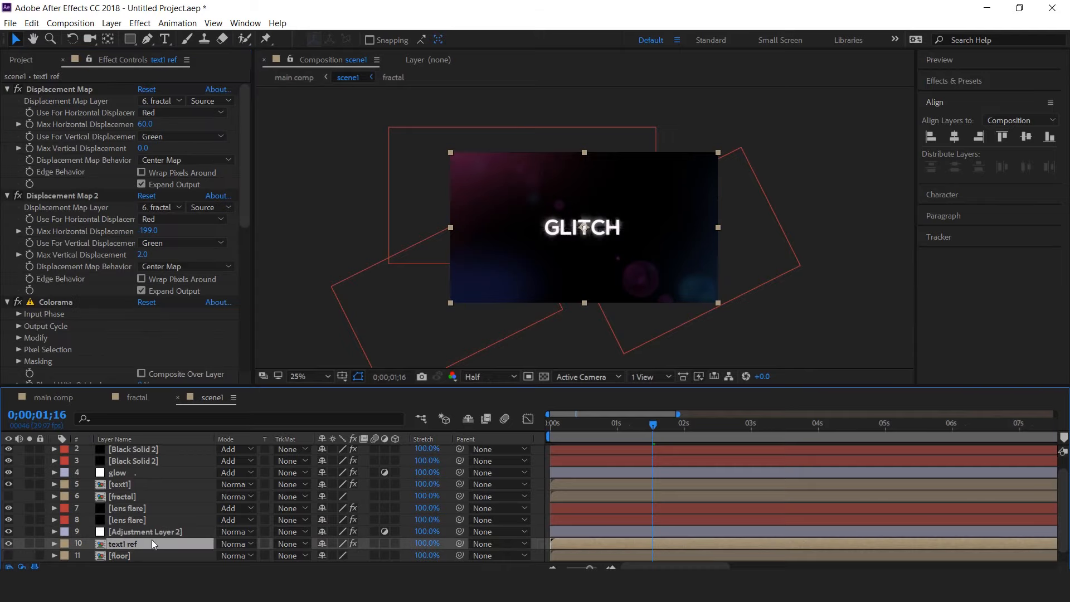
left_click(398, 544)
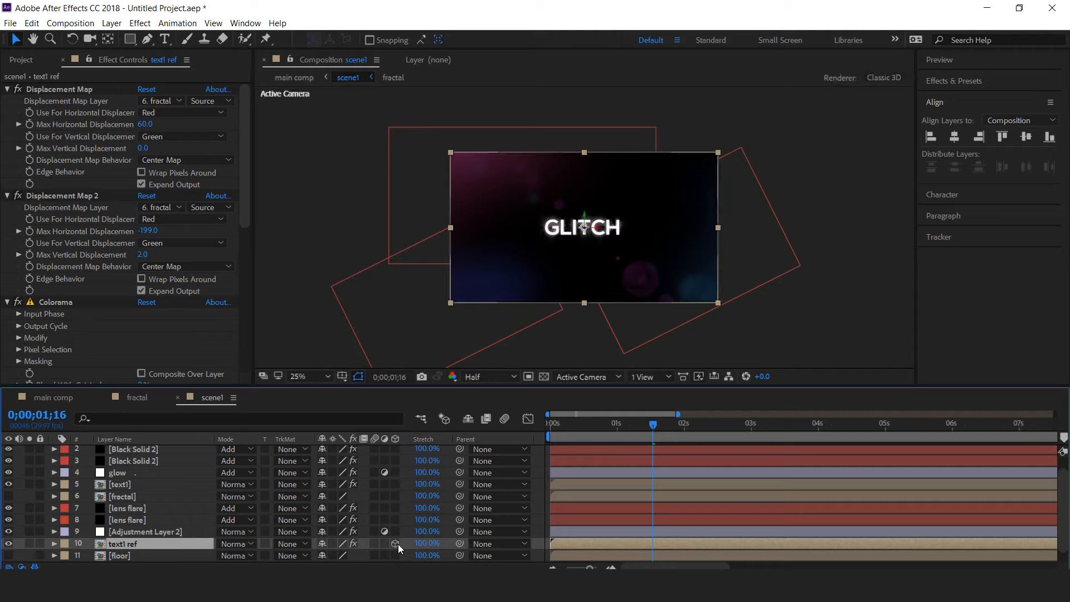
key("r")
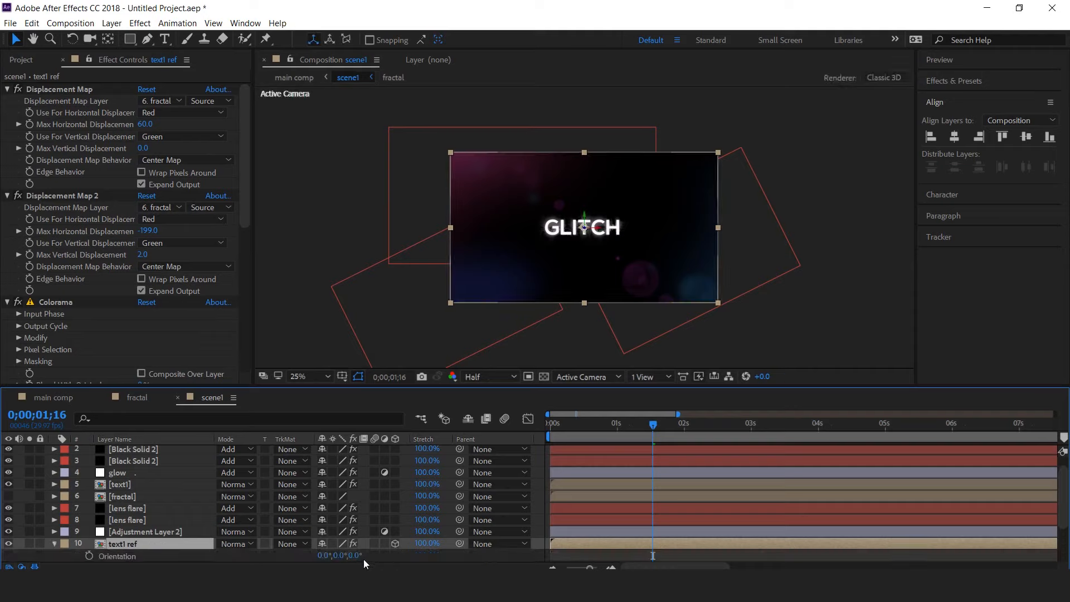
scroll(376, 545, "down", 2)
left_click_drag(341, 507, 354, 508)
key("ctrl+z")
left_click(339, 509)
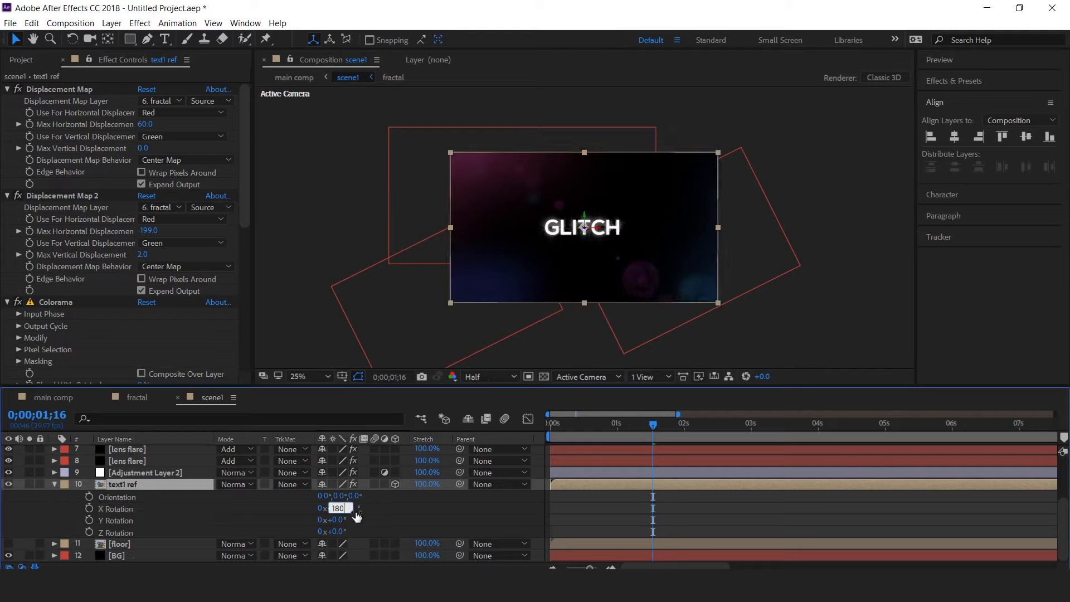
key("Return")
- Move the flipped text1 ref layer straight down so it sits just beneath the GLITCH title as a reflection
scroll(591, 261, "up", 1)
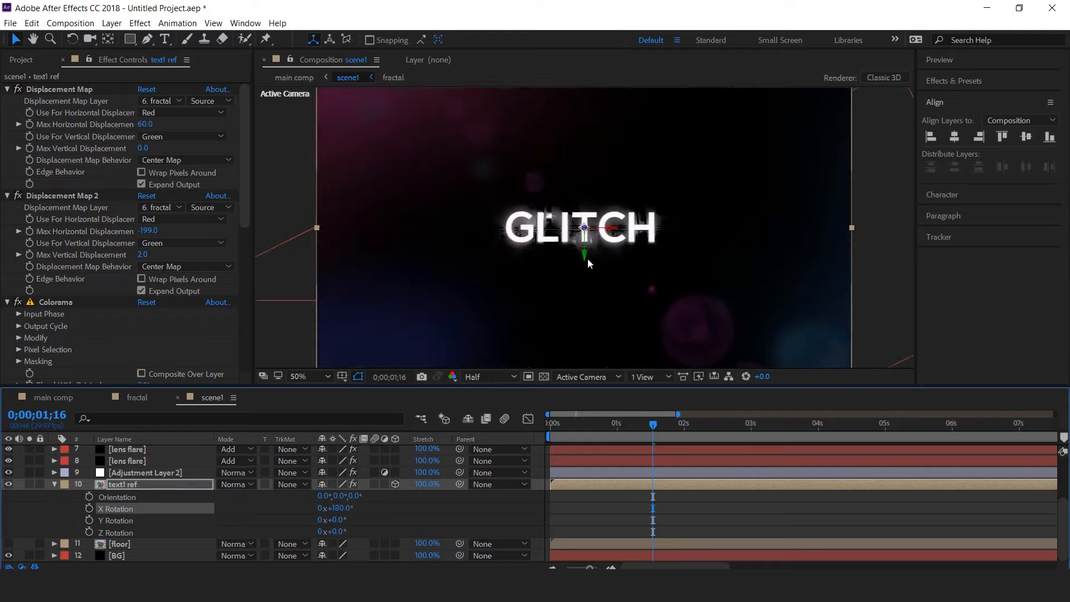
left_click_drag(585, 258, 591, 294)
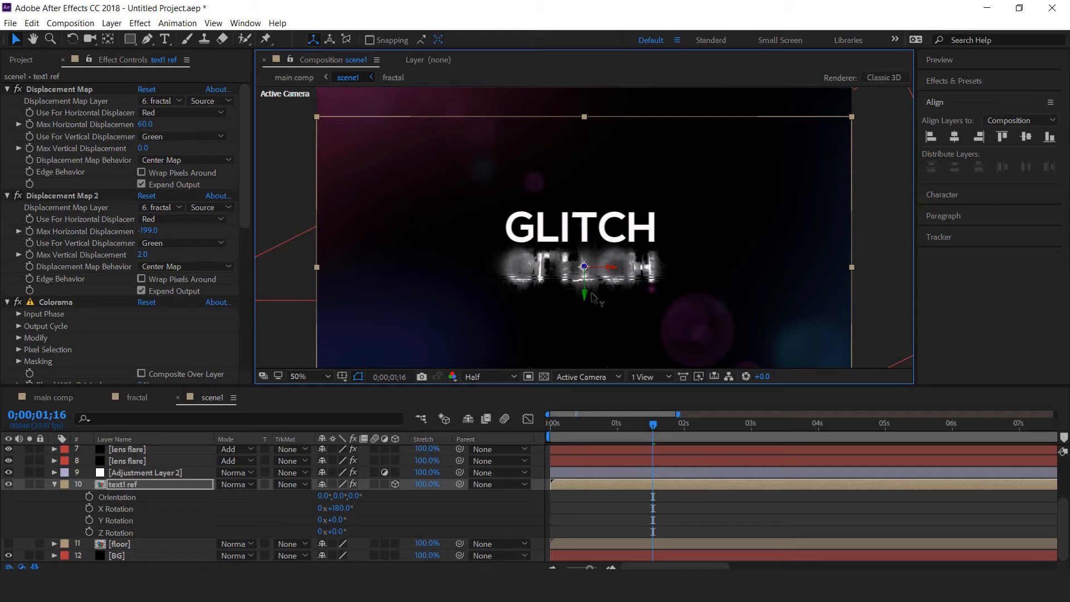
left_click_drag(592, 294, 594, 296)
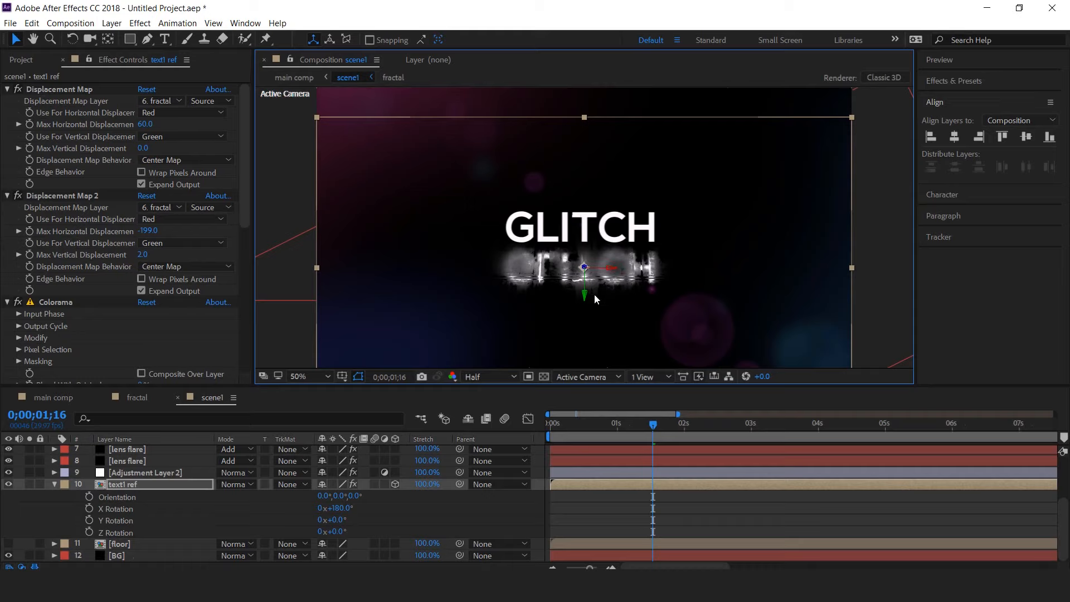
- Lower the opacity of the text1 ref layer to 49%
left_click(149, 486)
key("t")
left_click_drag(327, 537, 298, 539)
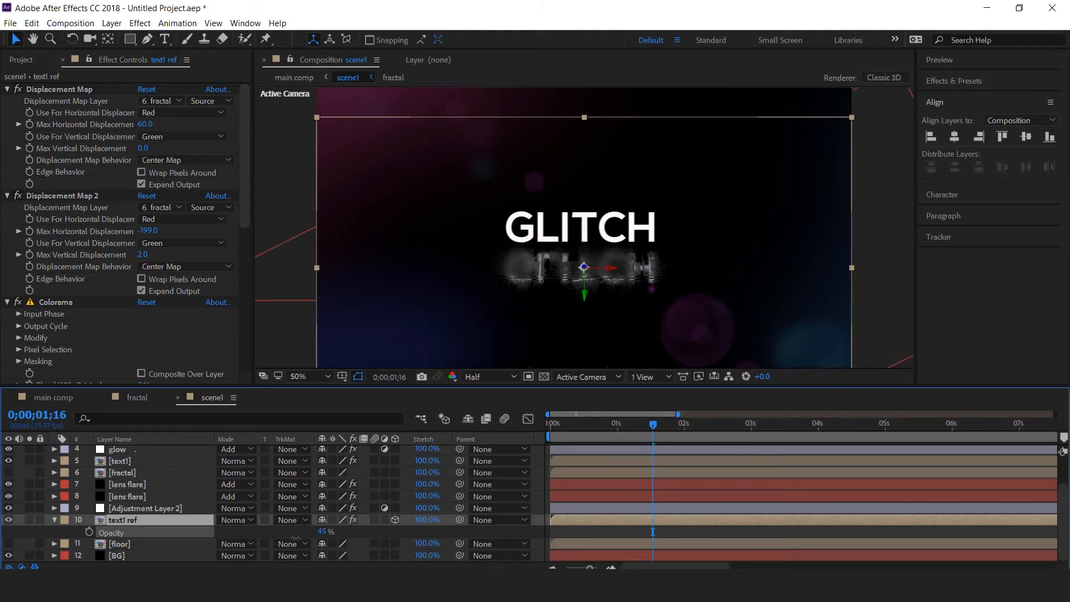
left_click(217, 530)
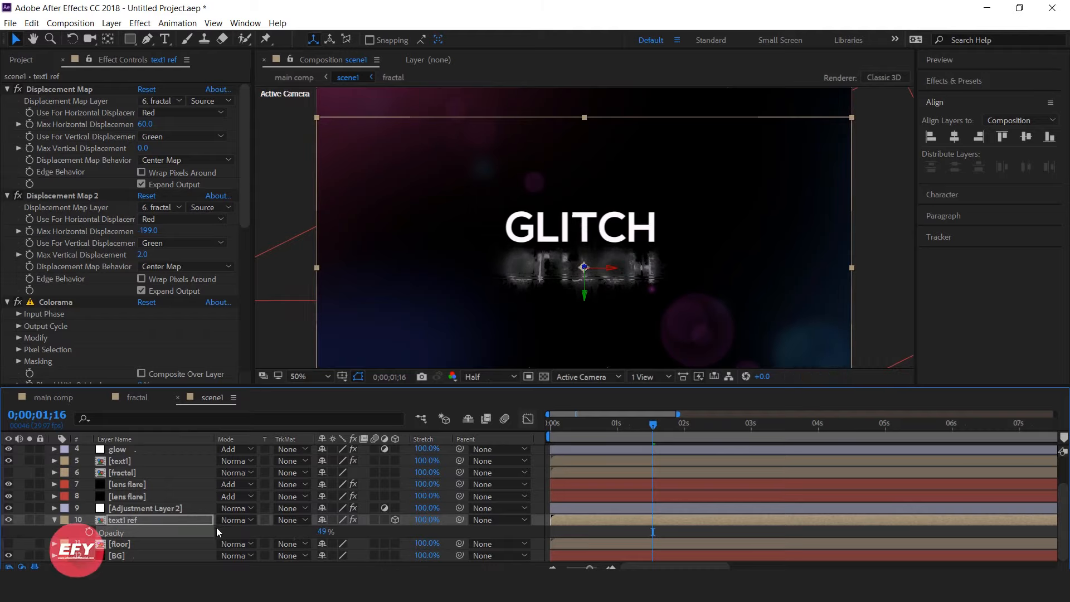
- Try a higher Compound Blur on Adjustment Layer 2 by raising its maximum blur to 59
left_click(132, 509)
left_click_drag(146, 115, 158, 112)
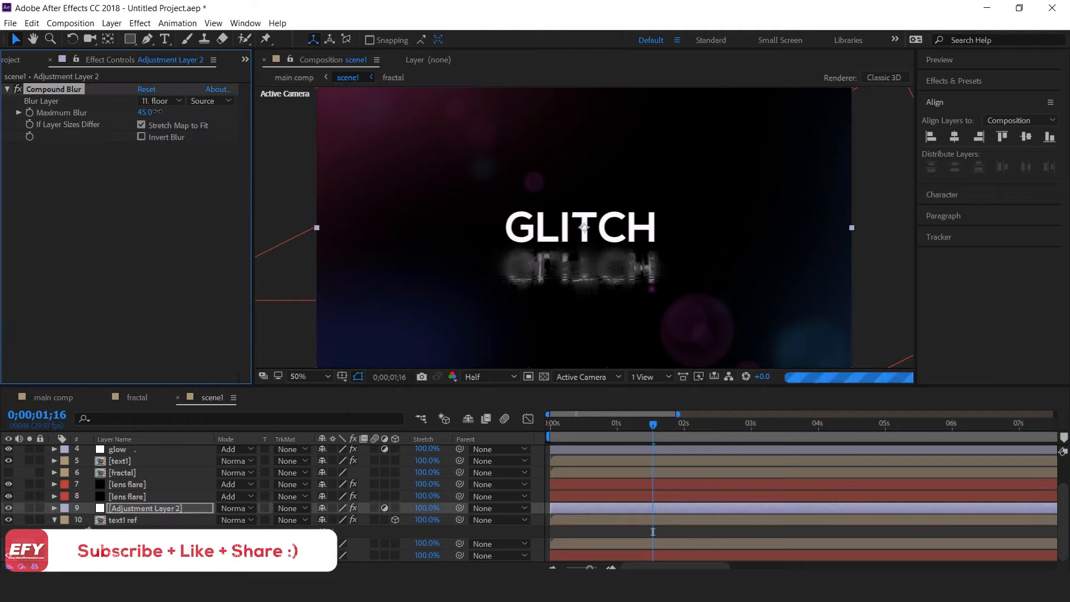
left_click_drag(204, 116, 177, 121)
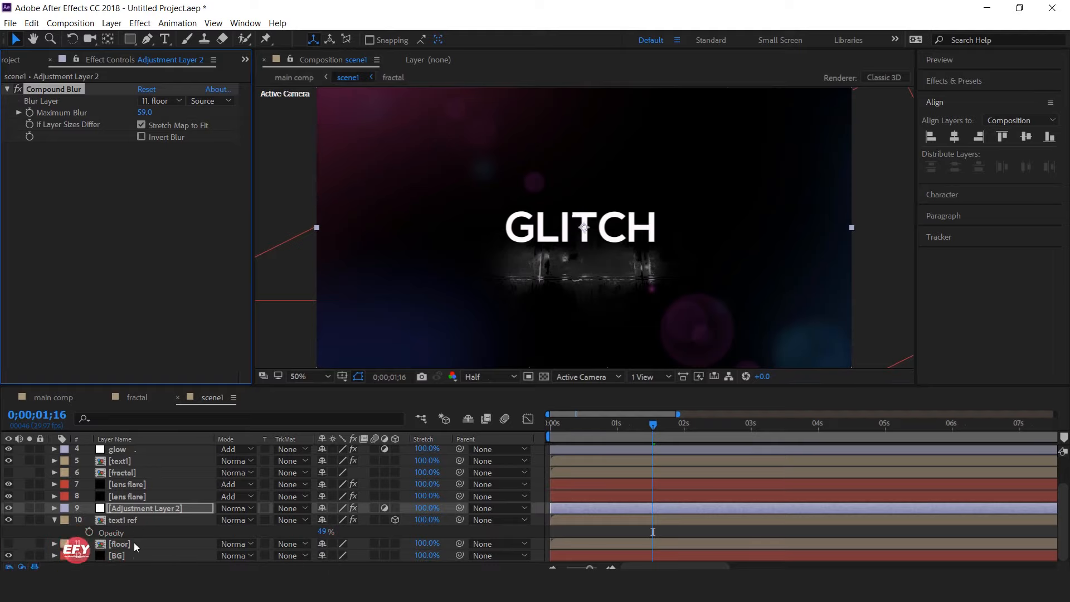
- Open the floor composition, widen the Floor_Texture.jpg layer slightly, and return to scene1
double_click(134, 543)
left_click_drag(719, 271, 742, 284)
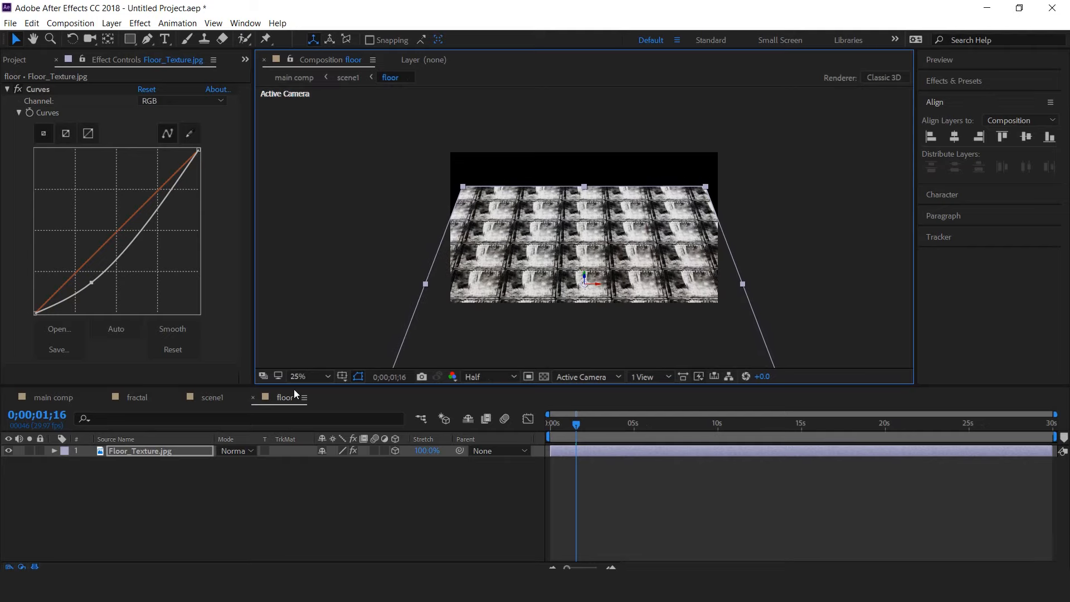
left_click(213, 396)
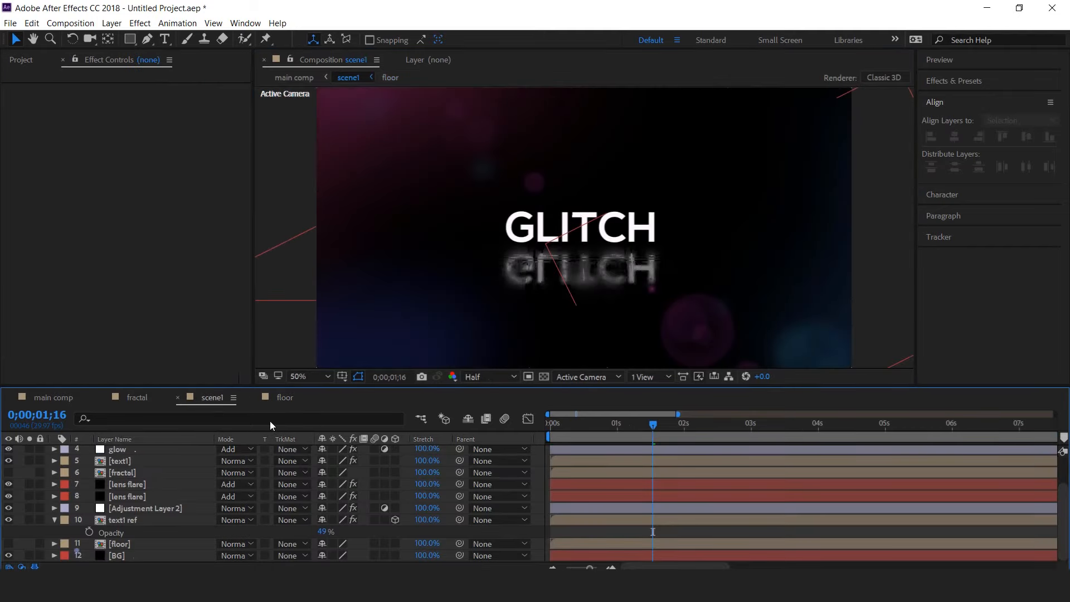
- Set the Compound Blur's maximum blur on Adjustment Layer 2 to 30
left_click(144, 508)
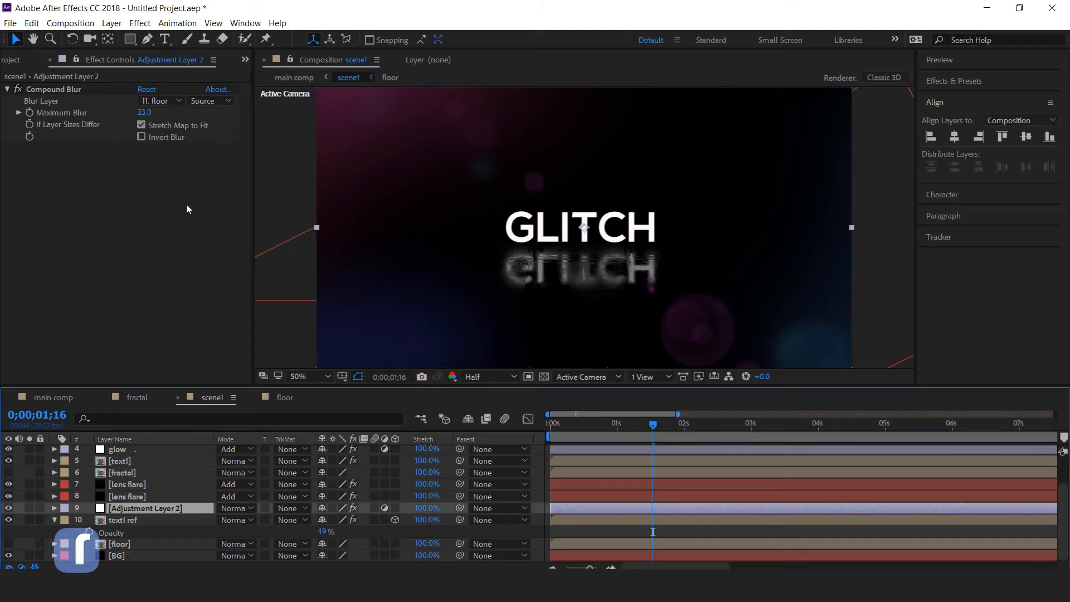
left_click(145, 113)
type("30")
key("Return")
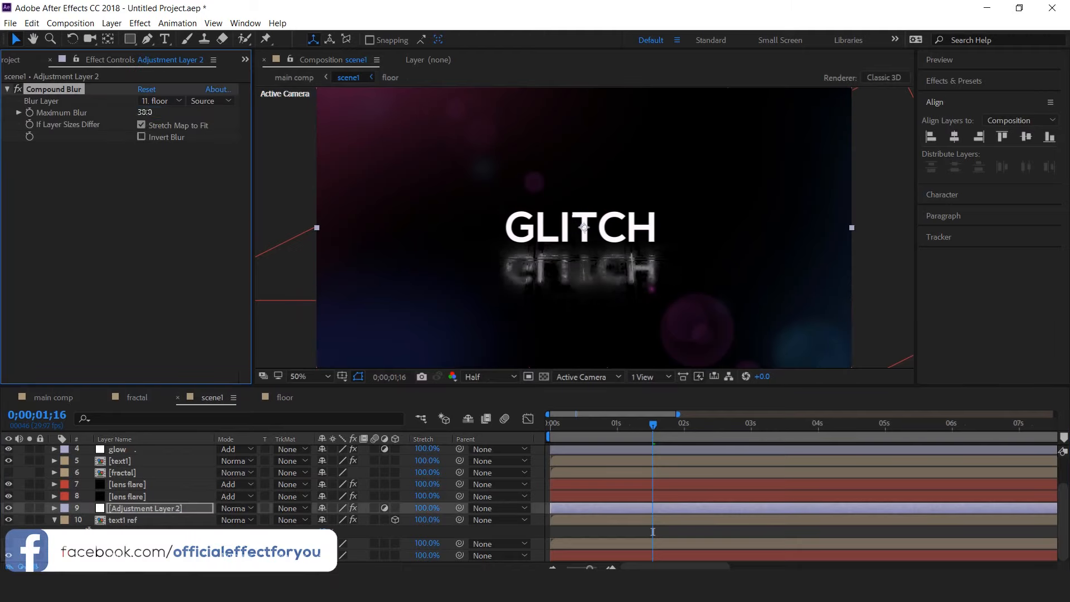
- Set the text1 ref layer's opacity to 30% and collapse its properties
left_click(139, 522)
left_click_drag(327, 533, 320, 534)
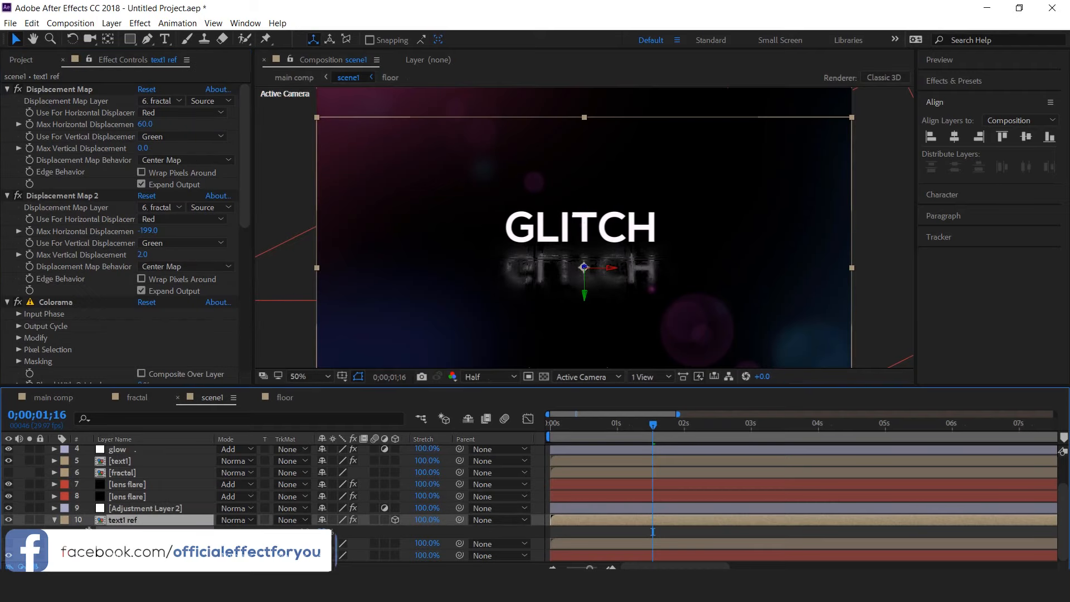
left_click(321, 533)
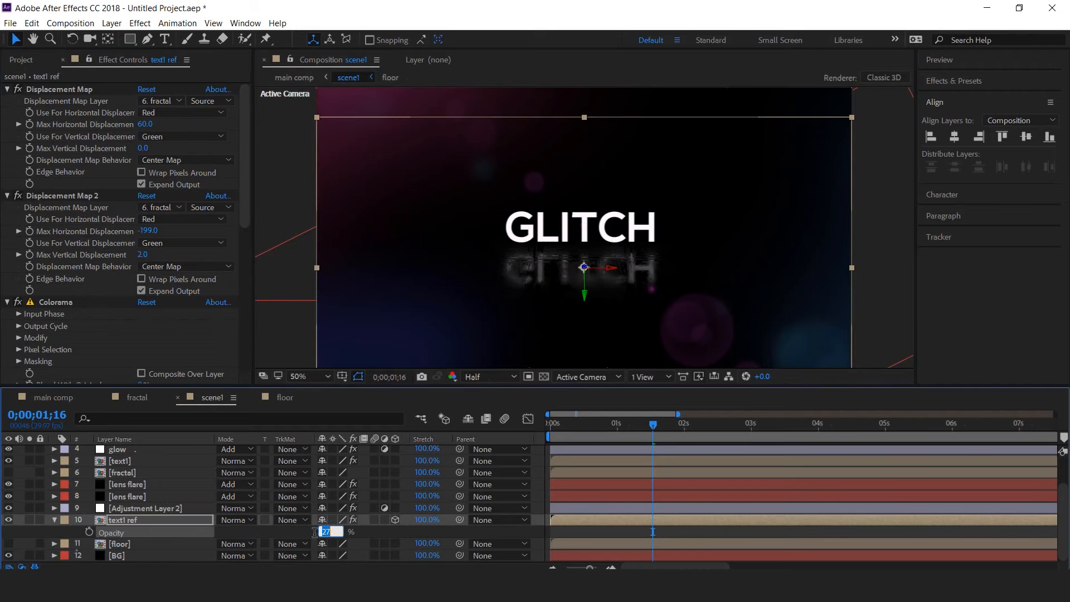
key("Return")
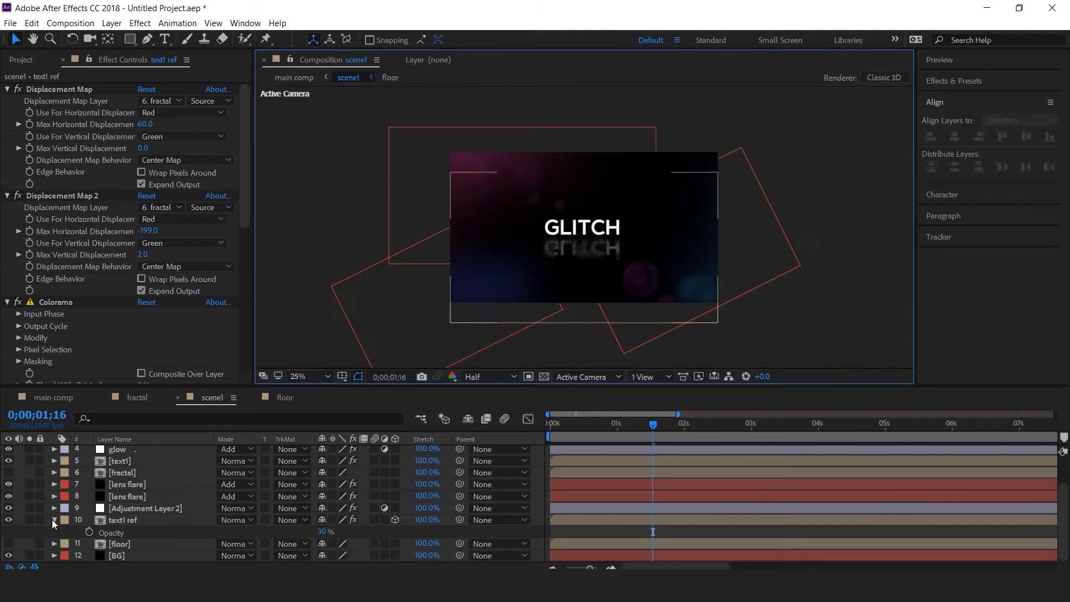
left_click(54, 520)
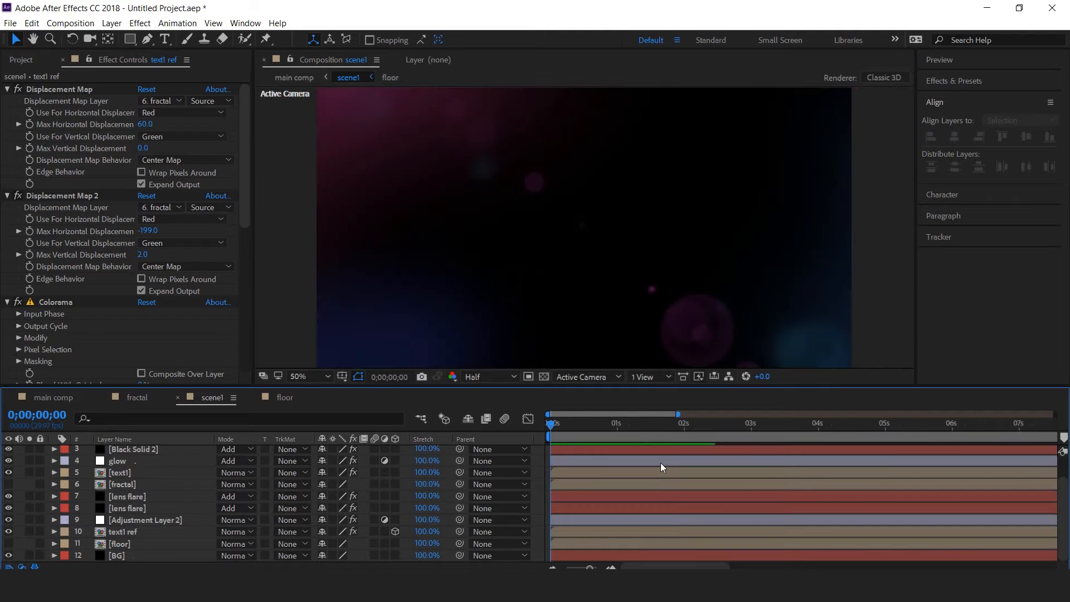
- Preview the scene1 animation from the start and inspect the glitch frame at 0;00;00;13
key("space")
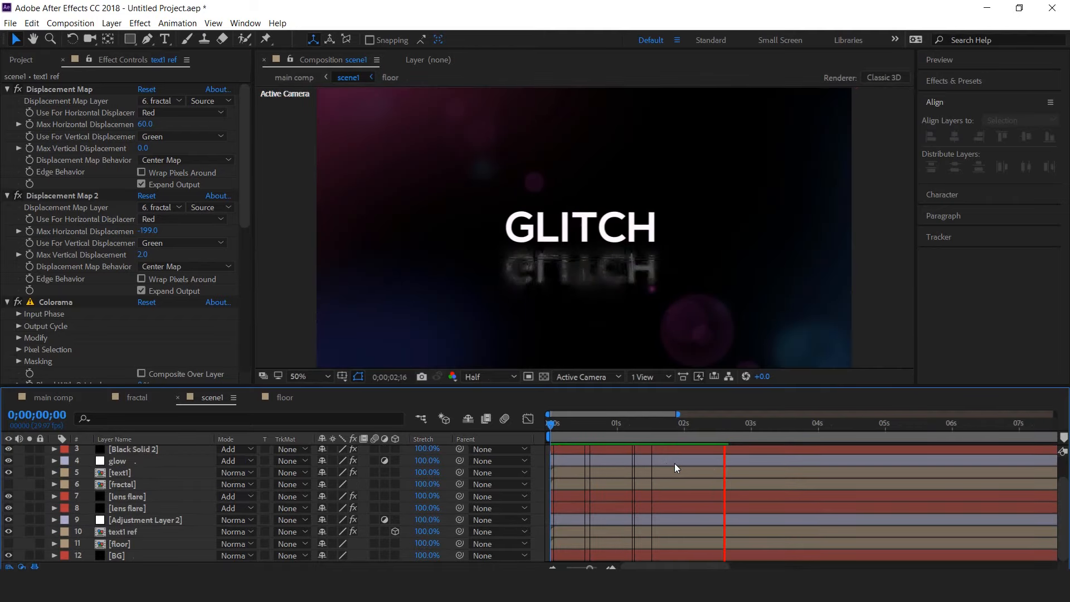
left_click_drag(562, 436, 581, 437)
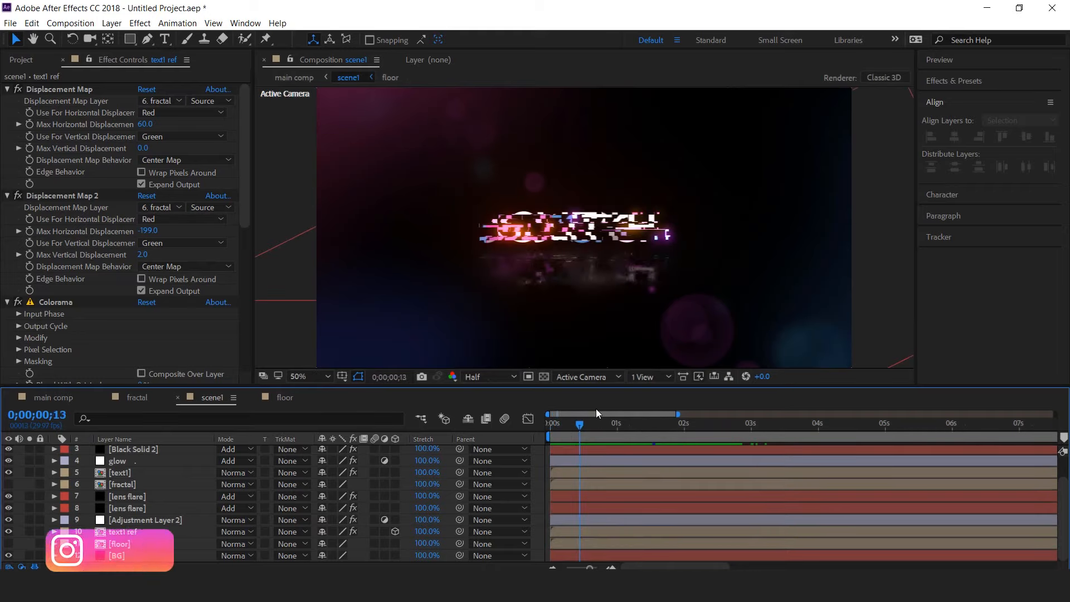
scroll(687, 243, "down", 2)
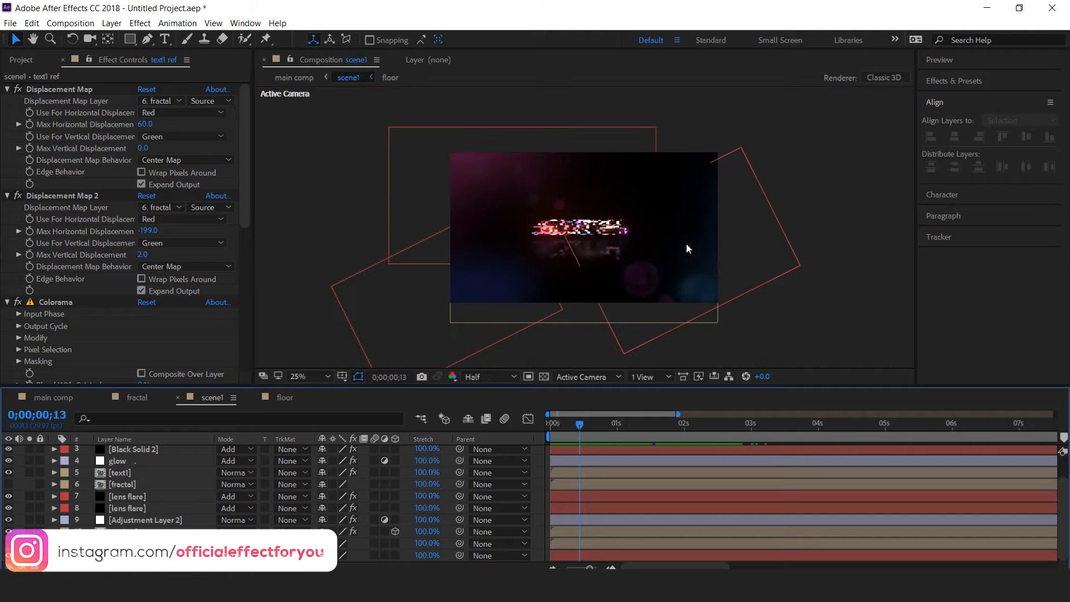
- Duplicate the pink lens flare layer to the top of the stack and trim it to a few frames around 0;00;00;11
left_click(133, 498)
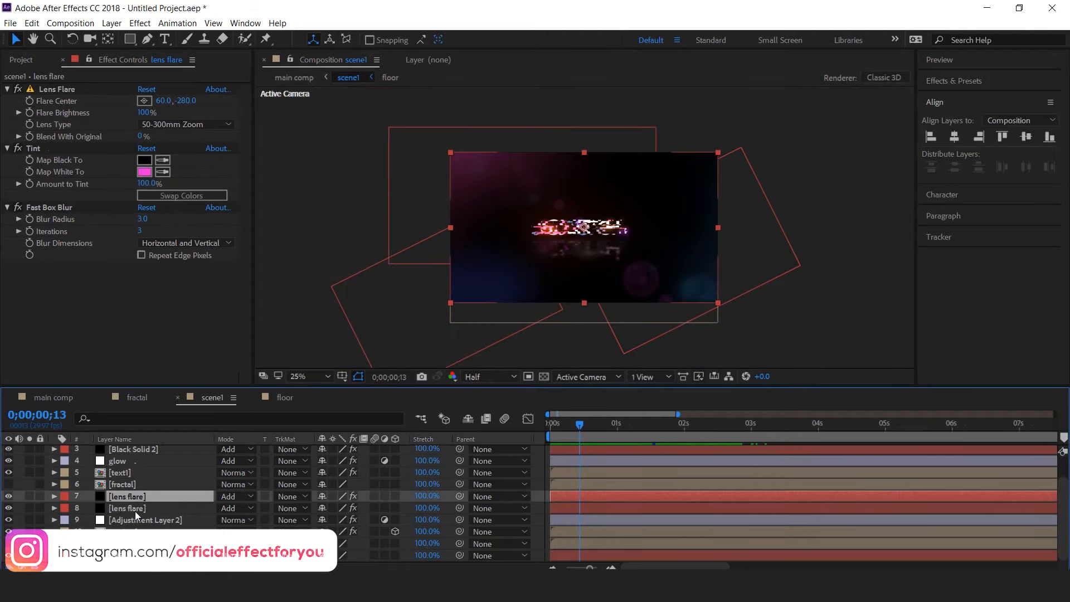
key("ctrl+d")
scroll(142, 508, "up", 2)
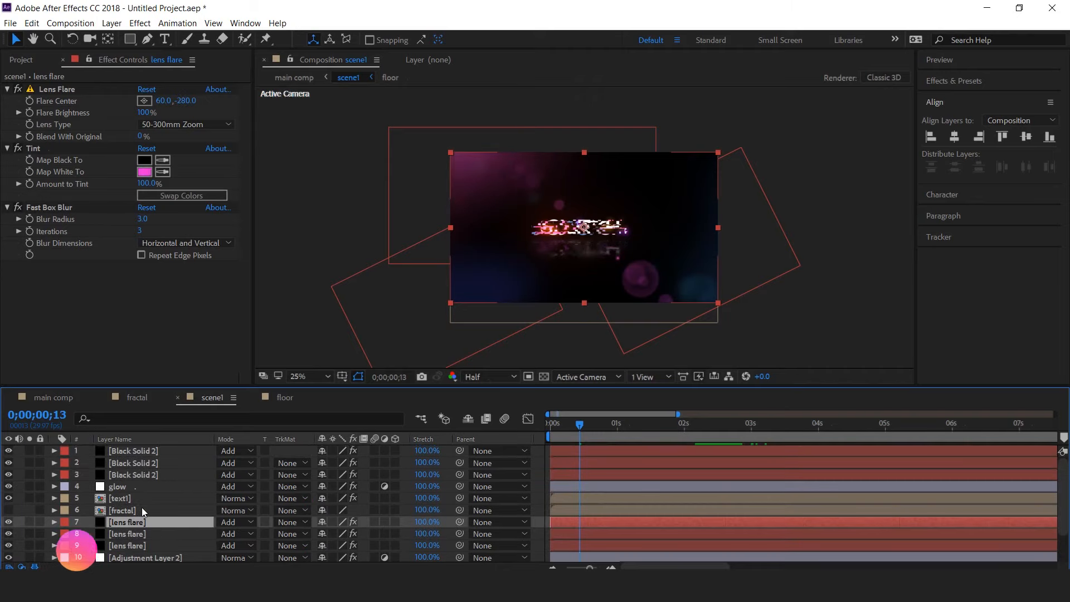
left_click_drag(139, 520, 143, 448)
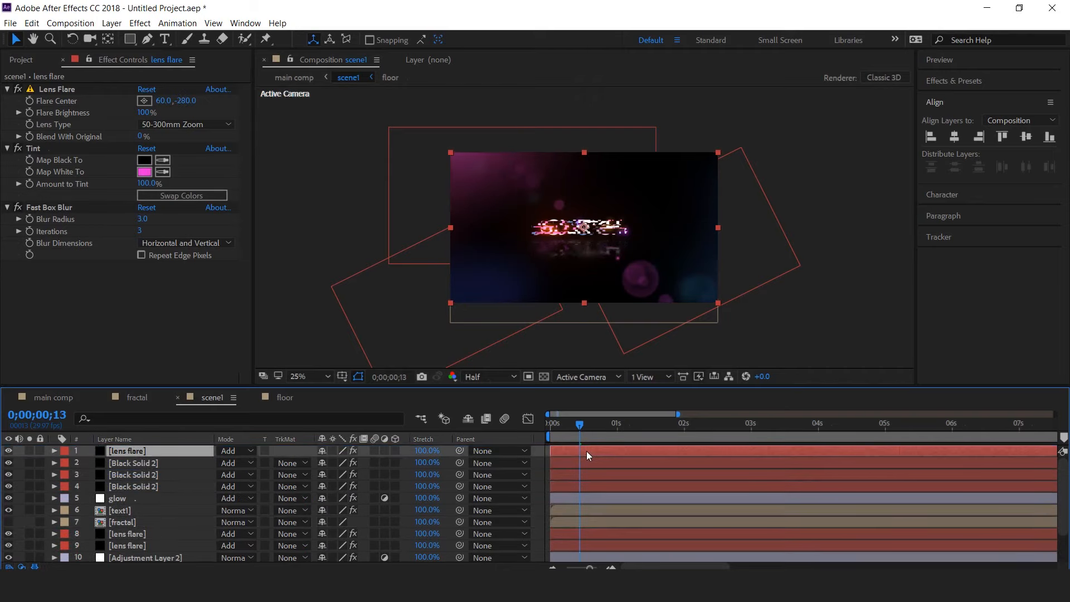
left_click_drag(553, 453, 571, 453)
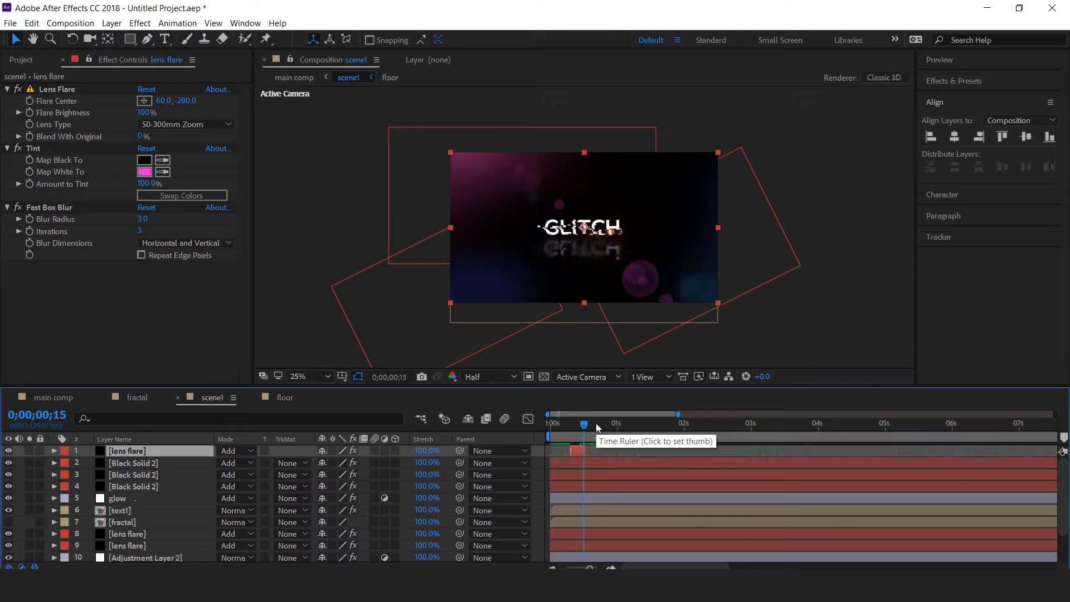
left_click_drag(590, 568, 595, 568)
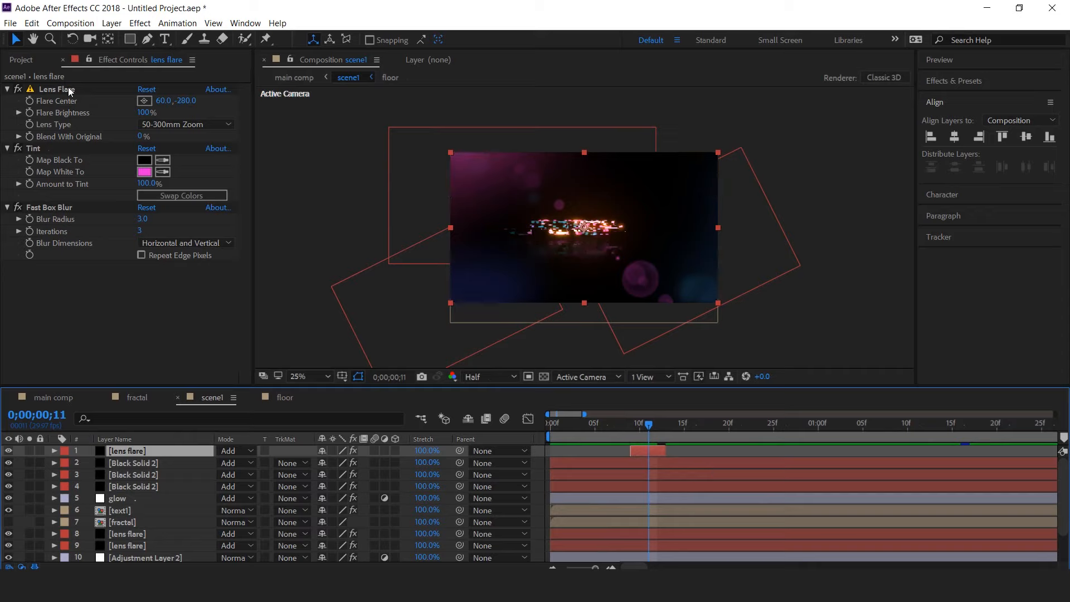
- Move the trimmed lens flare's center to -40, 464 and raise its brightness to 133%
left_click(67, 89)
left_click_drag(453, 113, 444, 216)
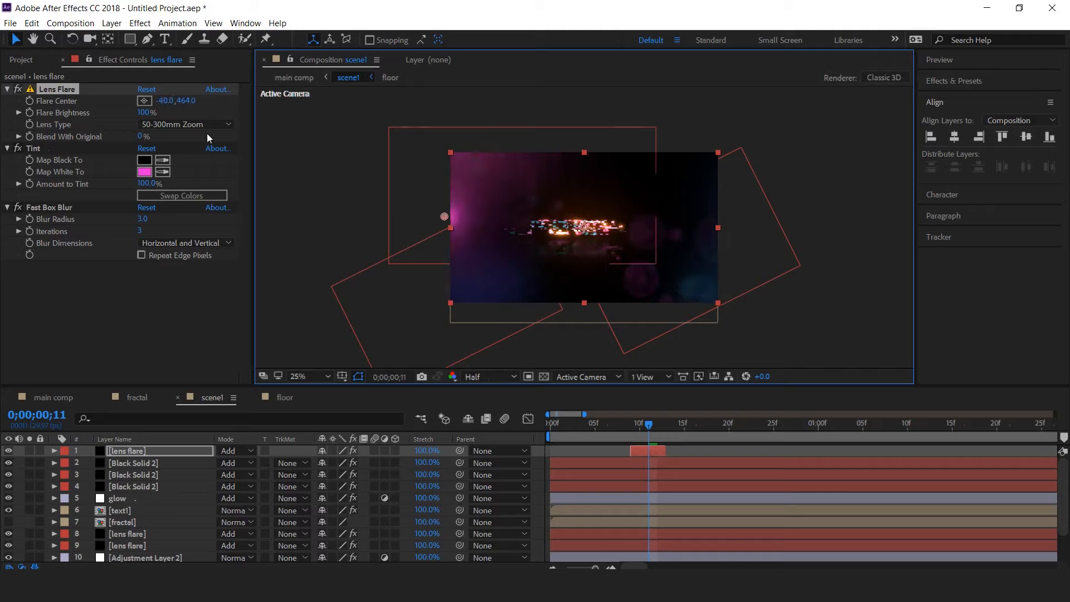
left_click_drag(146, 112, 174, 112)
left_click_drag(174, 112, 169, 112)
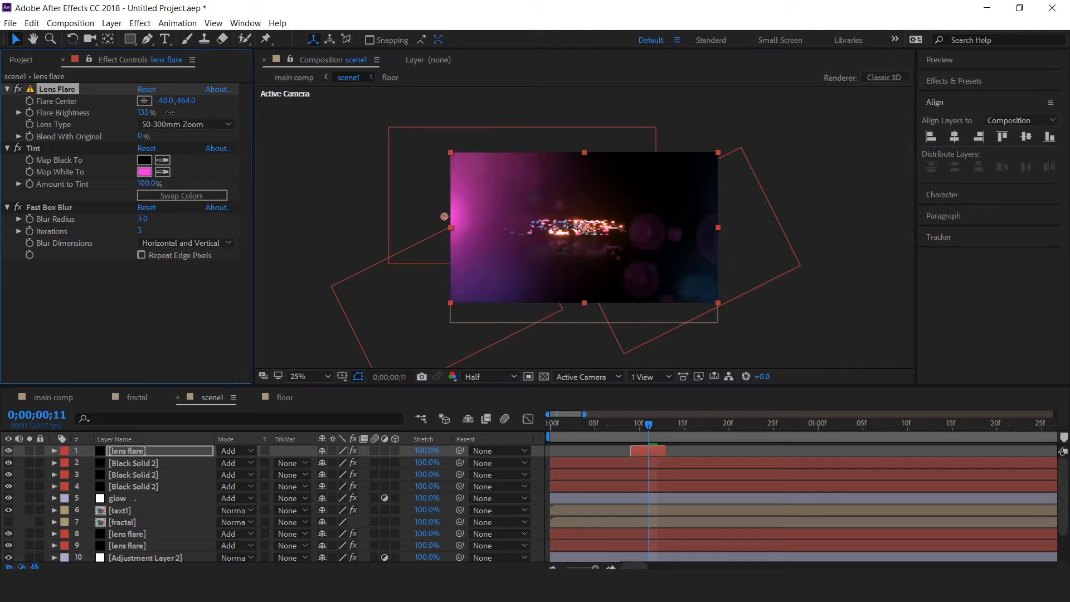
- Change the trimmed lens flare to 105mm Prime, with its center at -252, -320 and brightness at 110%
left_click(172, 124)
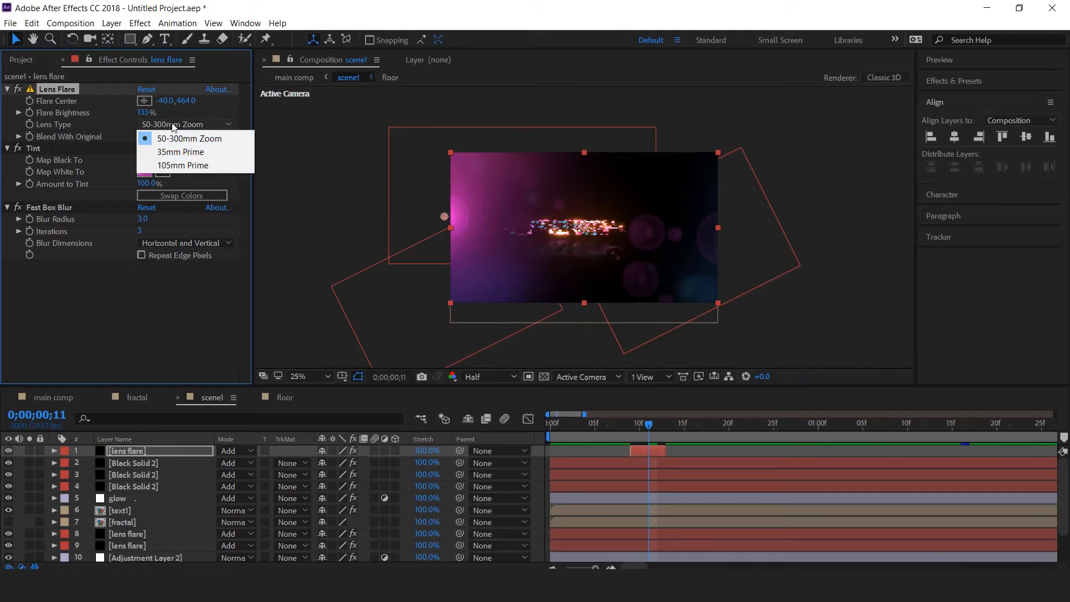
left_click(196, 166)
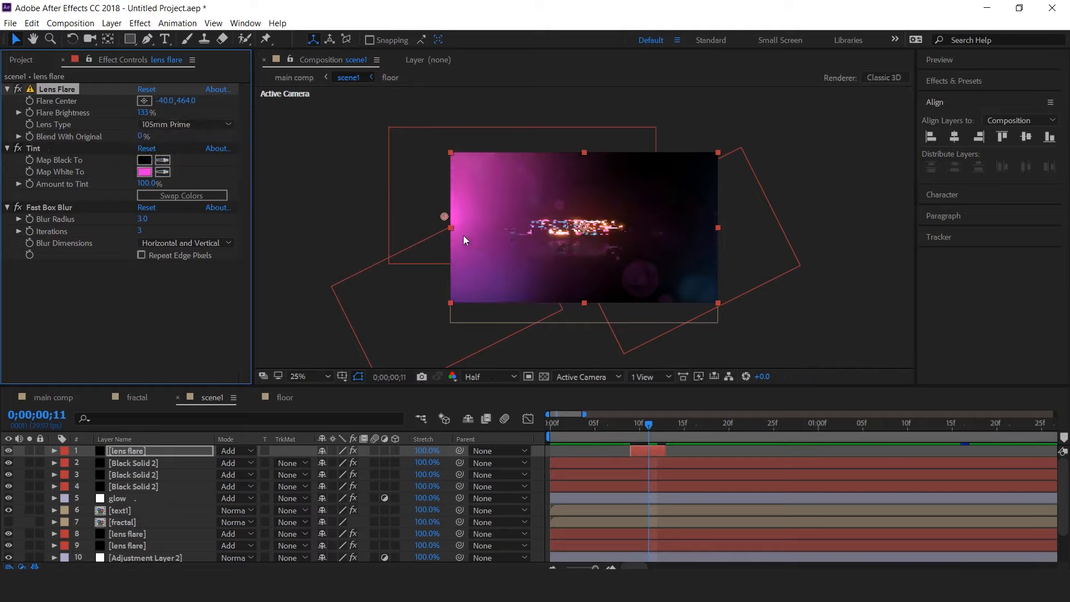
left_click_drag(443, 216, 413, 106)
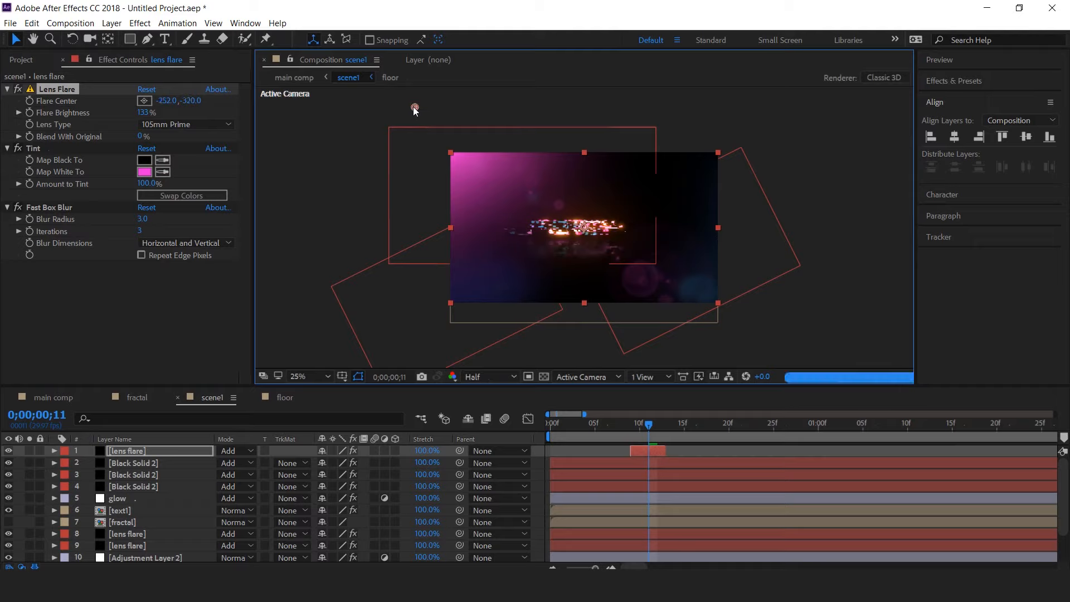
left_click_drag(143, 112, 128, 113)
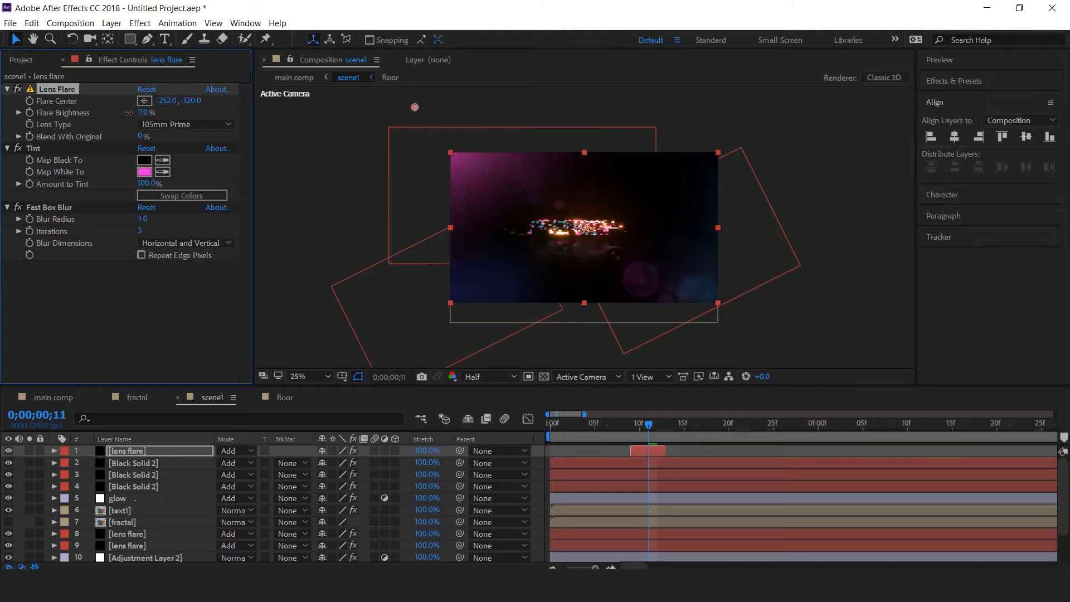
- Duplicate the short lens flare clip and shift the copy about two frames later
left_click(658, 425)
key("ctrl+d")
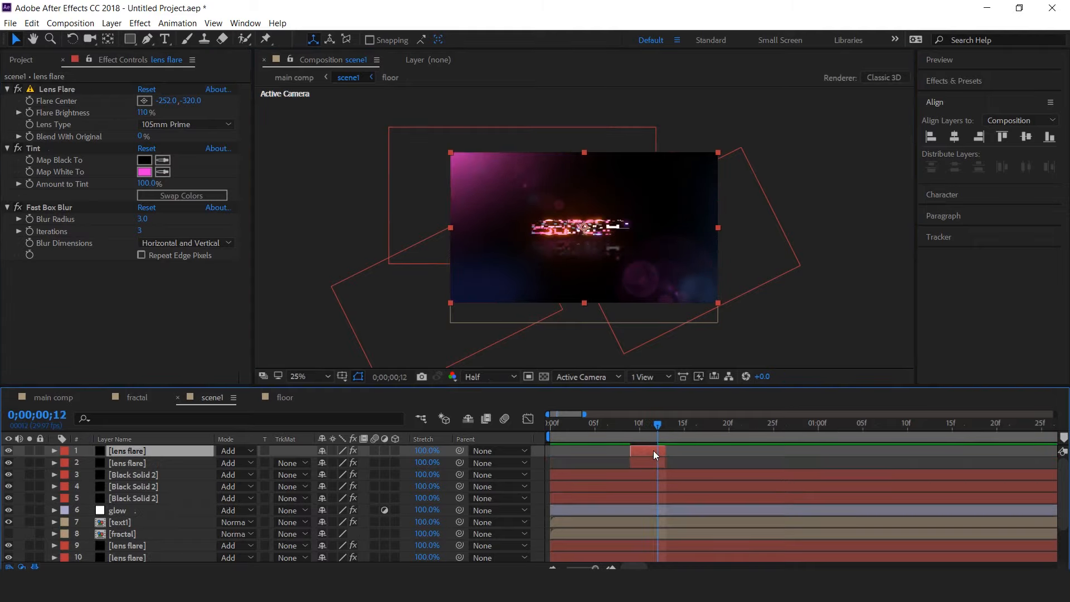
left_click_drag(644, 449, 658, 449)
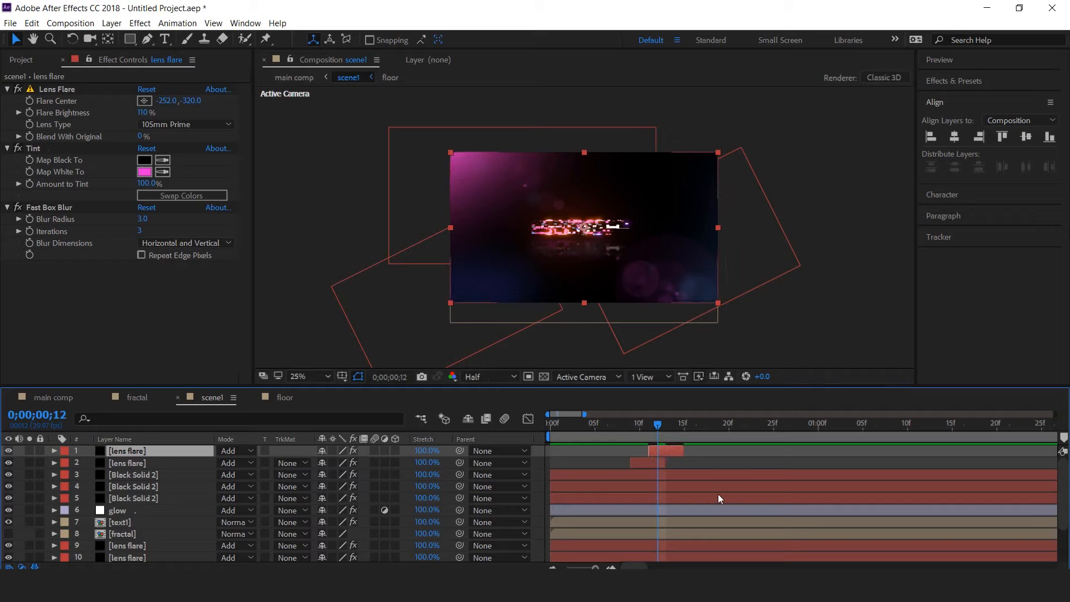
- Tint the shifted lens flare copy blue (458AEA) and move its flare center to 1552, -276
left_click(144, 171)
left_click_drag(299, 299, 304, 348)
left_click_drag(245, 283, 230, 283)
left_click_drag(303, 348, 306, 340)
key("Return")
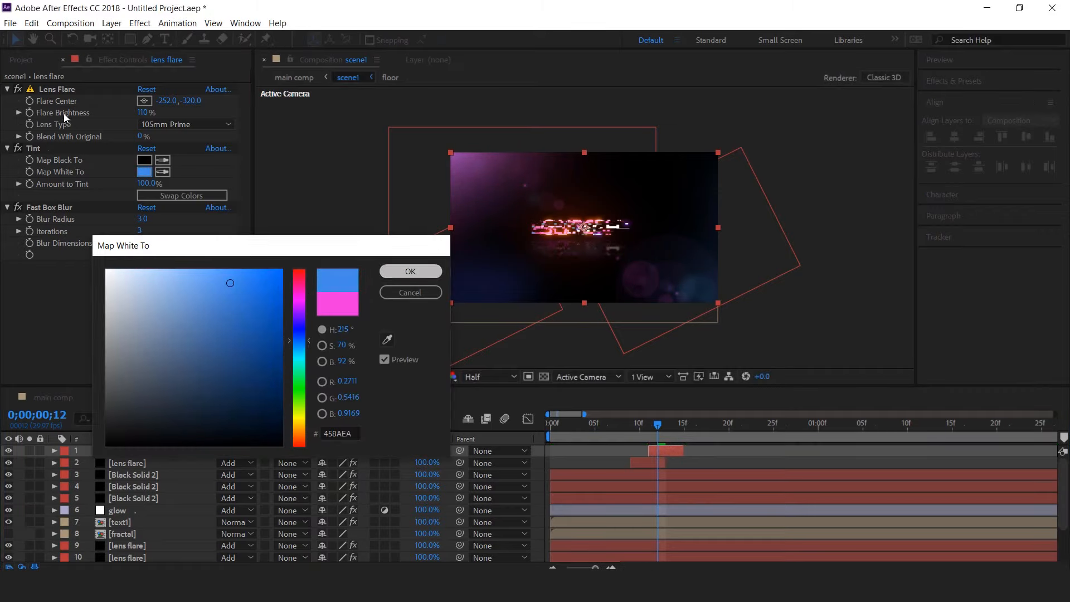
left_click(57, 90)
left_click_drag(416, 108, 664, 113)
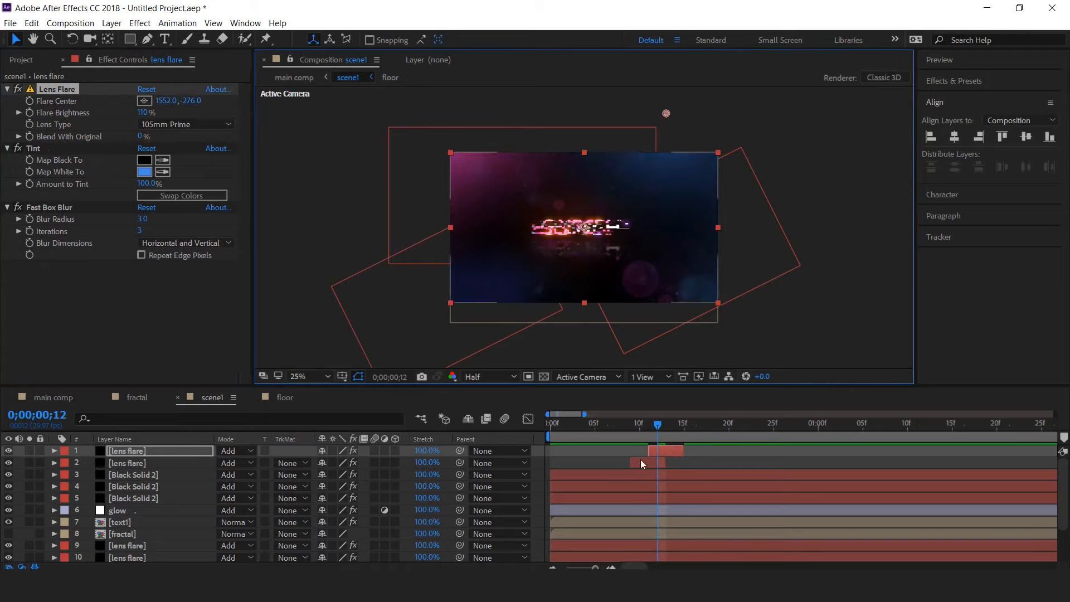
- Shift the short flare clips slightly earlier and duplicate the blue one as a clip about two frames long around 0;00;00;15
left_click(663, 449)
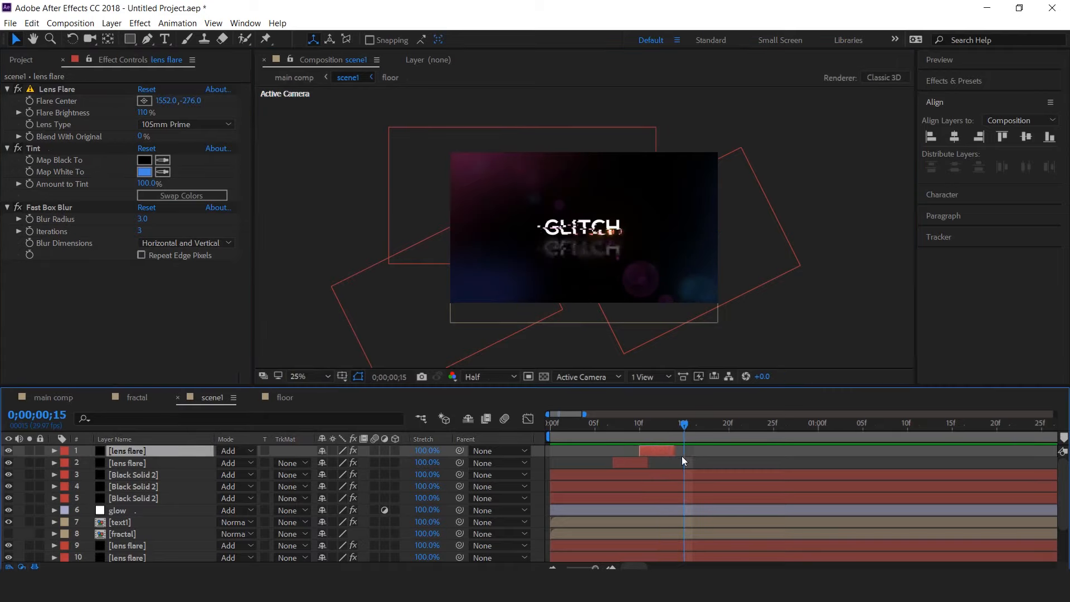
key("ctrl+d")
left_click_drag(662, 451, 693, 451)
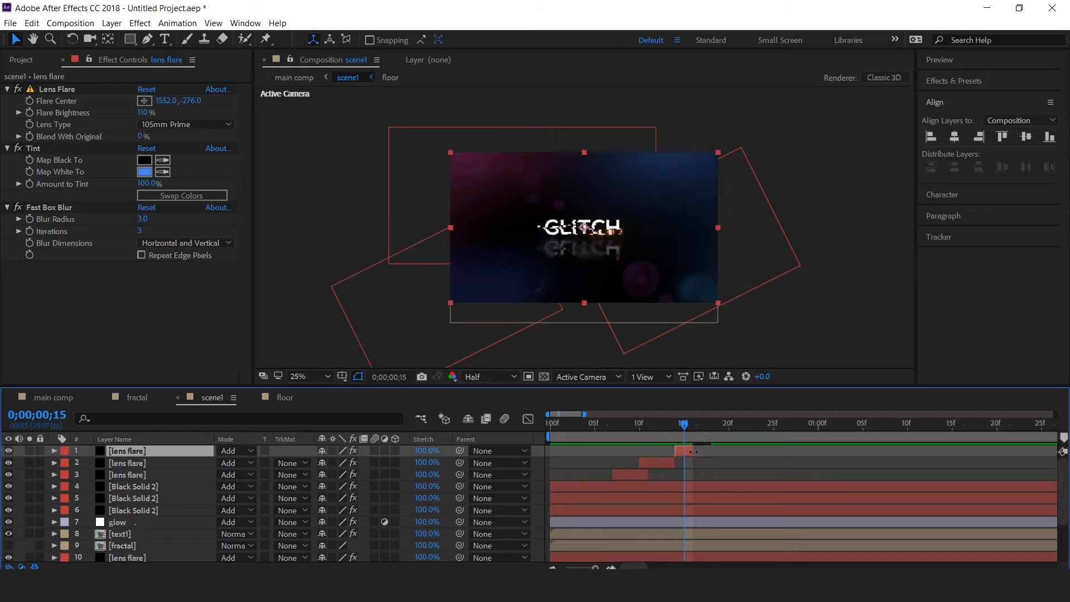
- Move the new copy's flare center to 908, 1356 and change its tint to purple (7F45EA)
left_click(55, 90)
left_click_drag(666, 113, 577, 341)
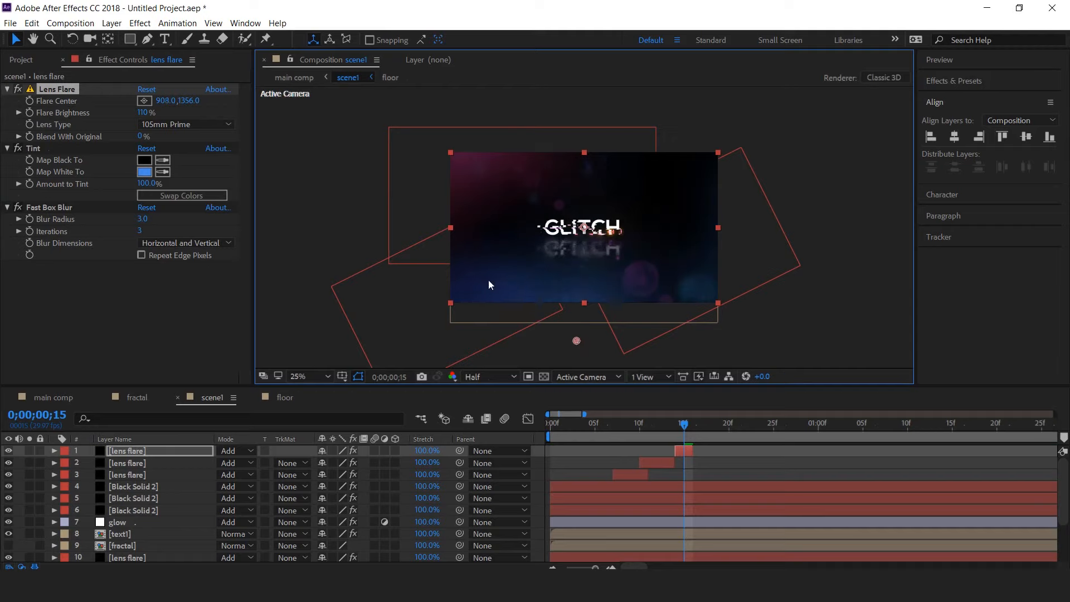
left_click(144, 172)
left_click_drag(312, 340, 309, 317)
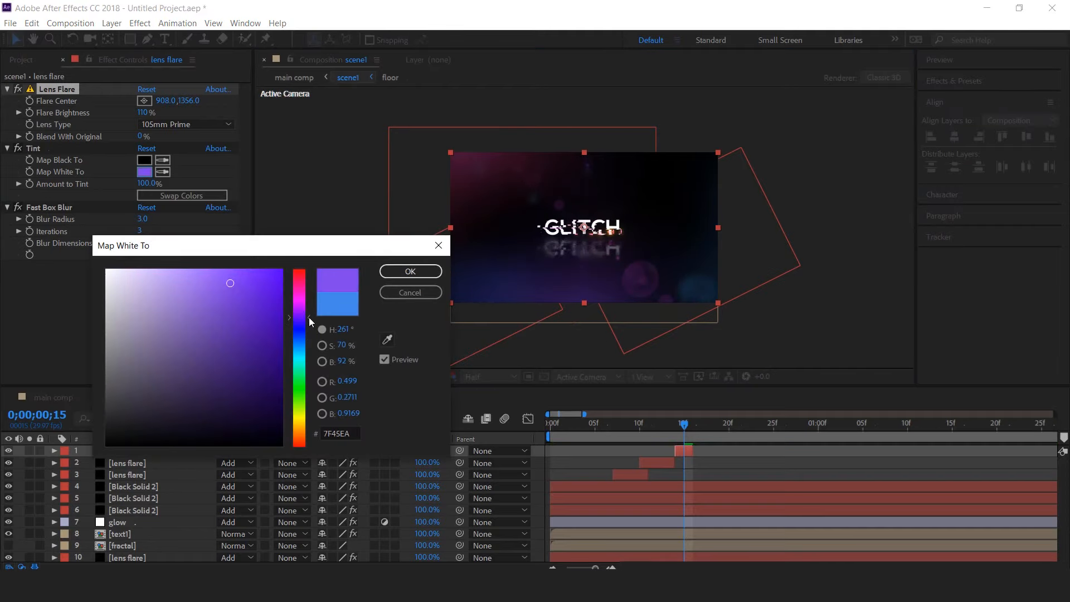
left_click(410, 271)
- Duplicate the three short lens flare clips together and move the copies to the second glitch around 0;00;01;12
left_click_drag(604, 426, 719, 426)
left_click(633, 475)
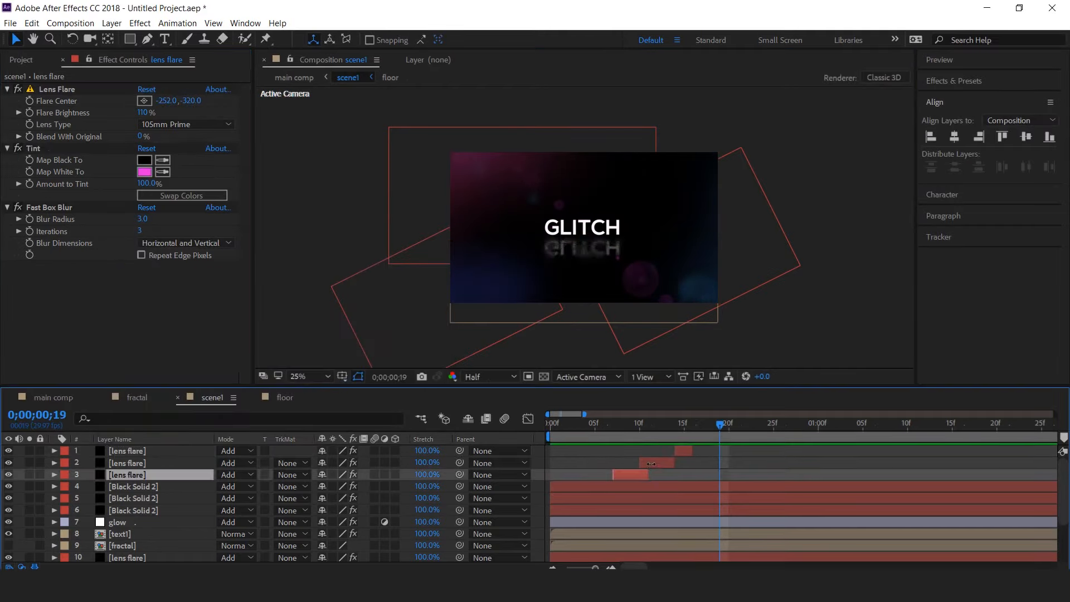
left_click(651, 464, "shift")
left_click(680, 451, "shift")
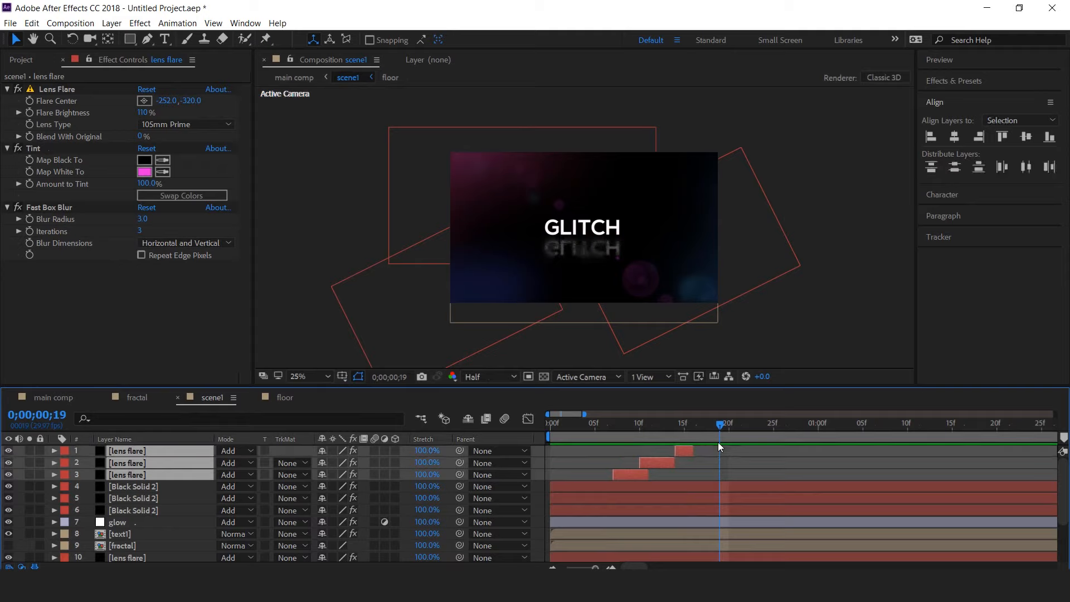
key("ctrl+d")
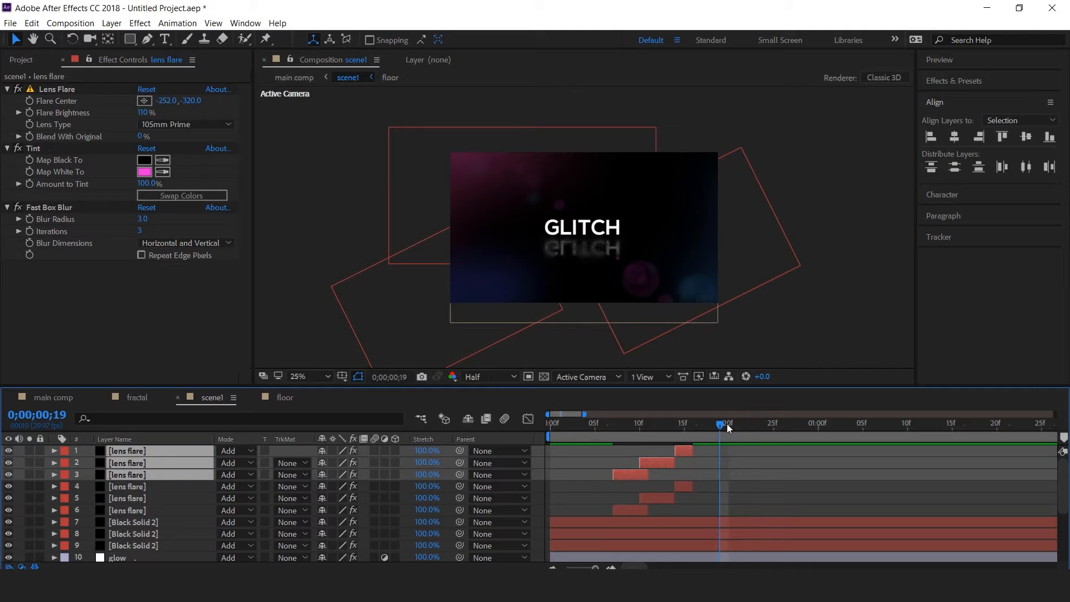
left_click_drag(737, 426, 897, 426)
key("minus")
left_click_drag(619, 425, 696, 432)
left_click_drag(590, 460, 697, 460)
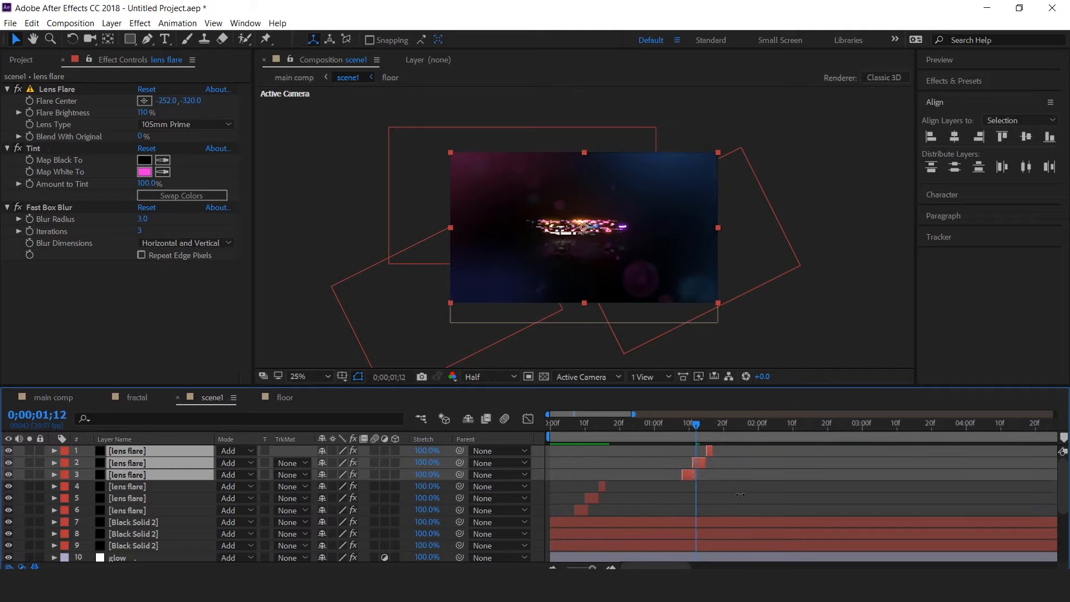
- Reorder the second glitch's flares, starting the purple clip at about 0;00;01;11 and the blue clip at about 0;00;01;13
left_click(697, 475)
key("=")
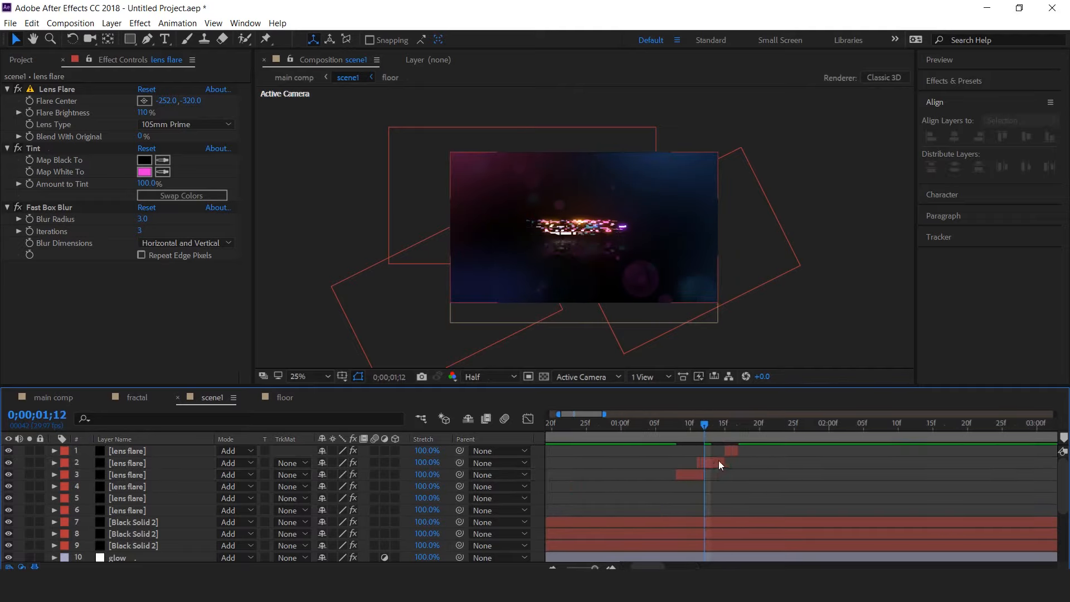
left_click(734, 450)
left_click_drag(734, 451, 707, 451)
key("Page_Up")
key("Page_Up")
left_click(730, 462)
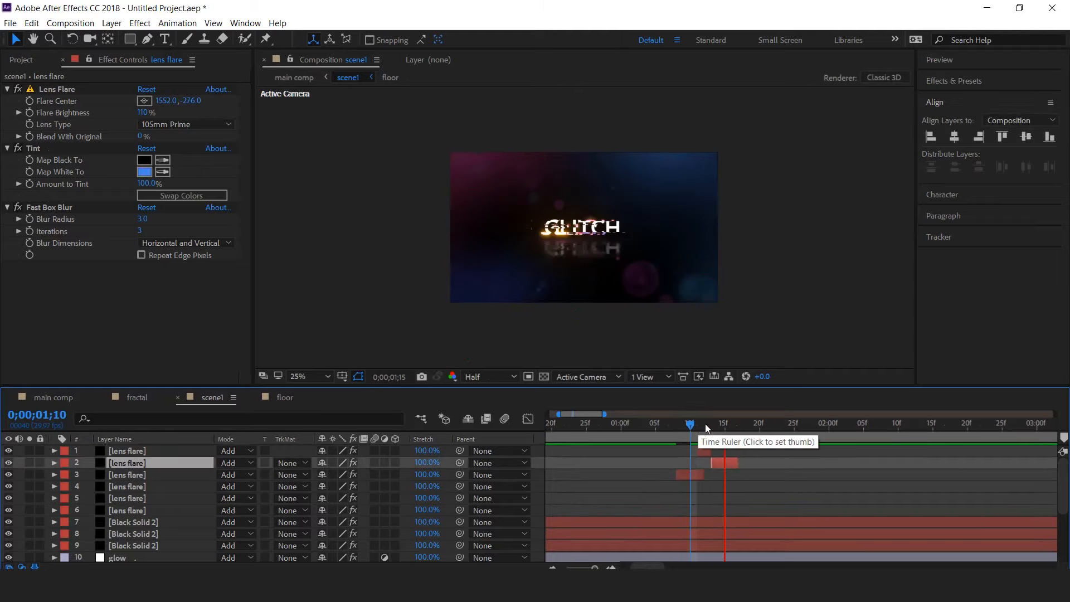
key("minus")
left_click_drag(699, 426, 725, 427)
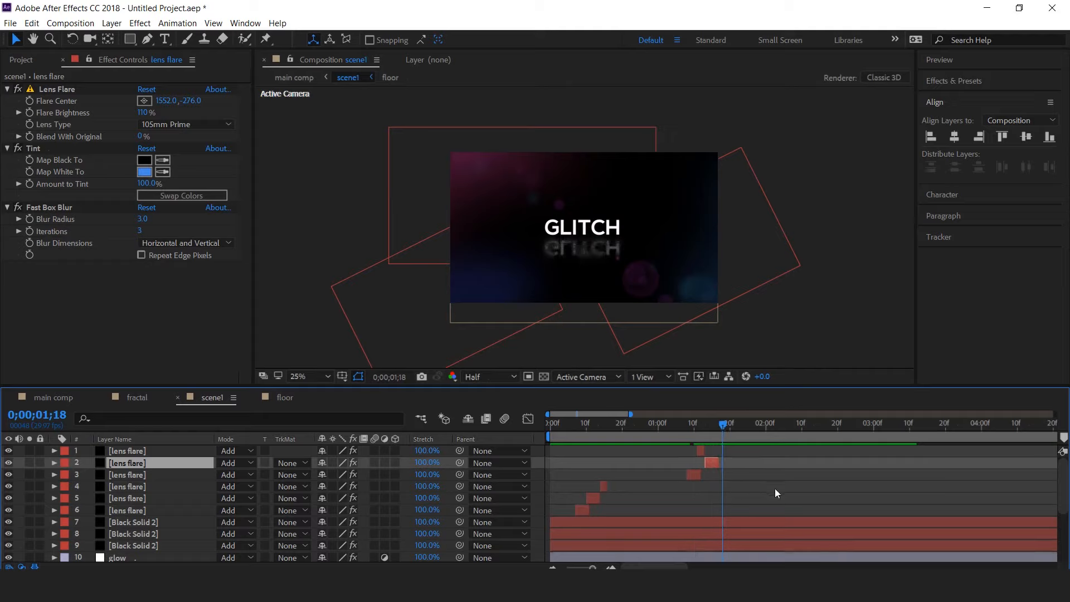
left_click(874, 299)
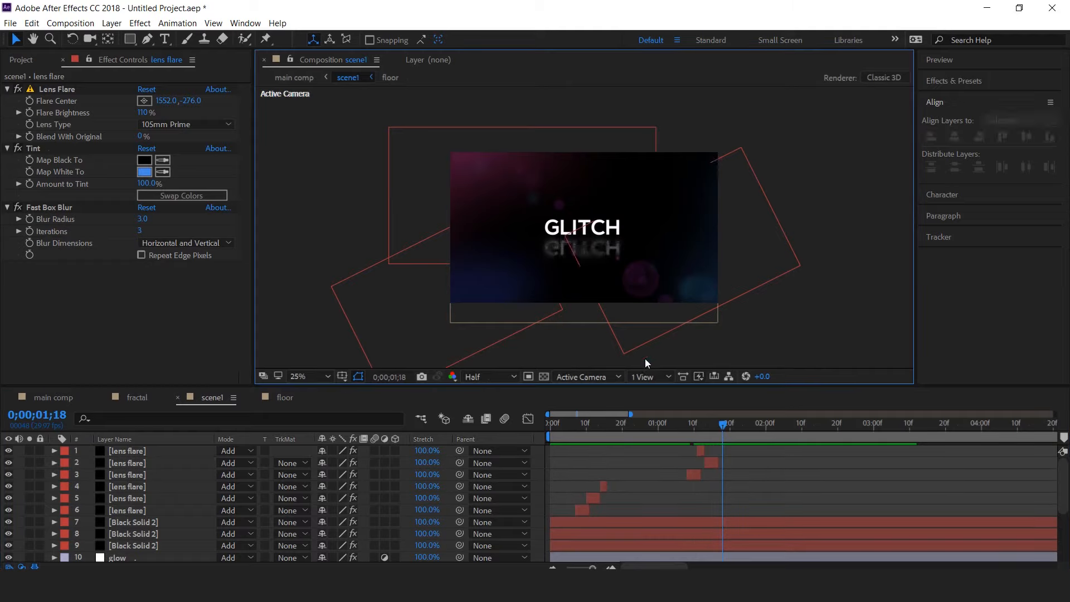